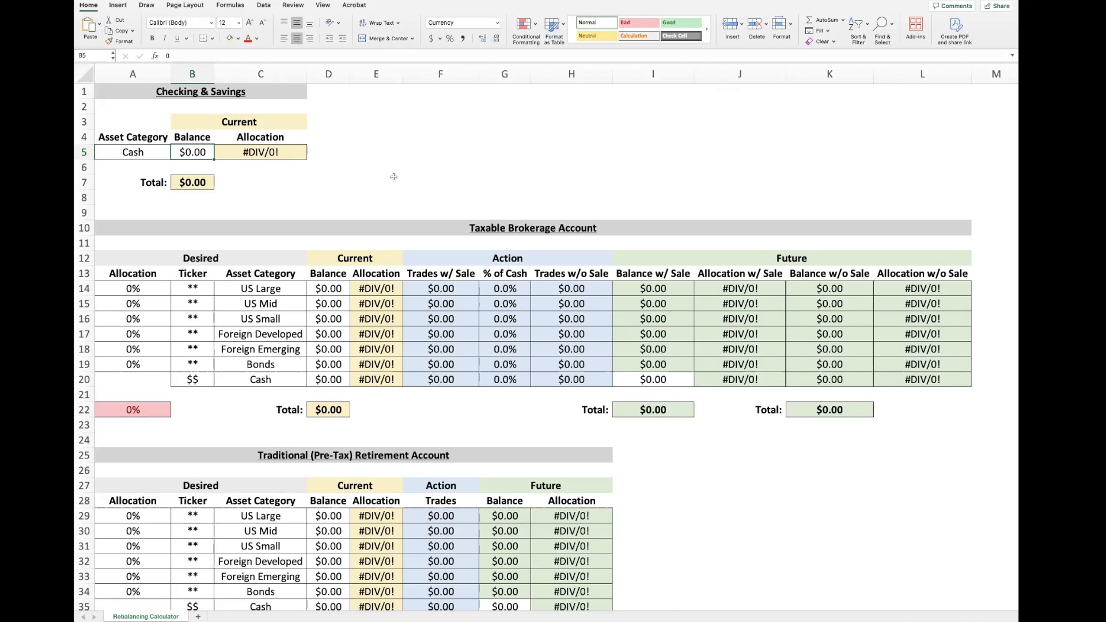
# - Look over the account tables, the detailed and basic total portfolio allocation tables, and the tax location table
pyautogui.click(254, 93)
pyautogui.click(196, 151)
pyautogui.scroll(-5, 384, 178)
pyautogui.scroll(5, 384, 178)
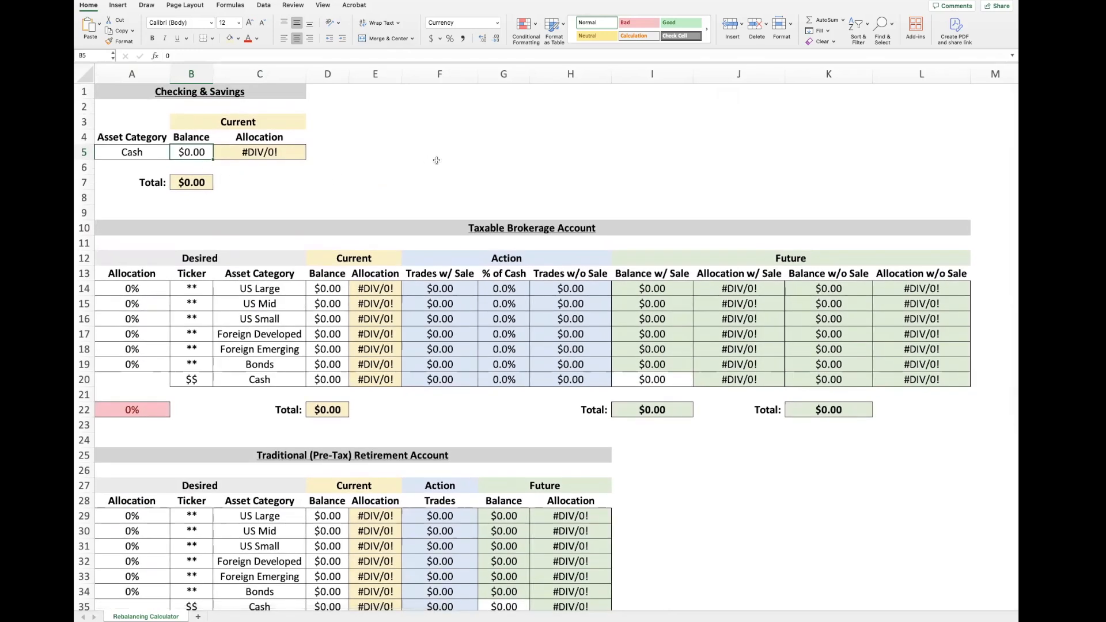
pyautogui.hscroll(10, 436, 160)
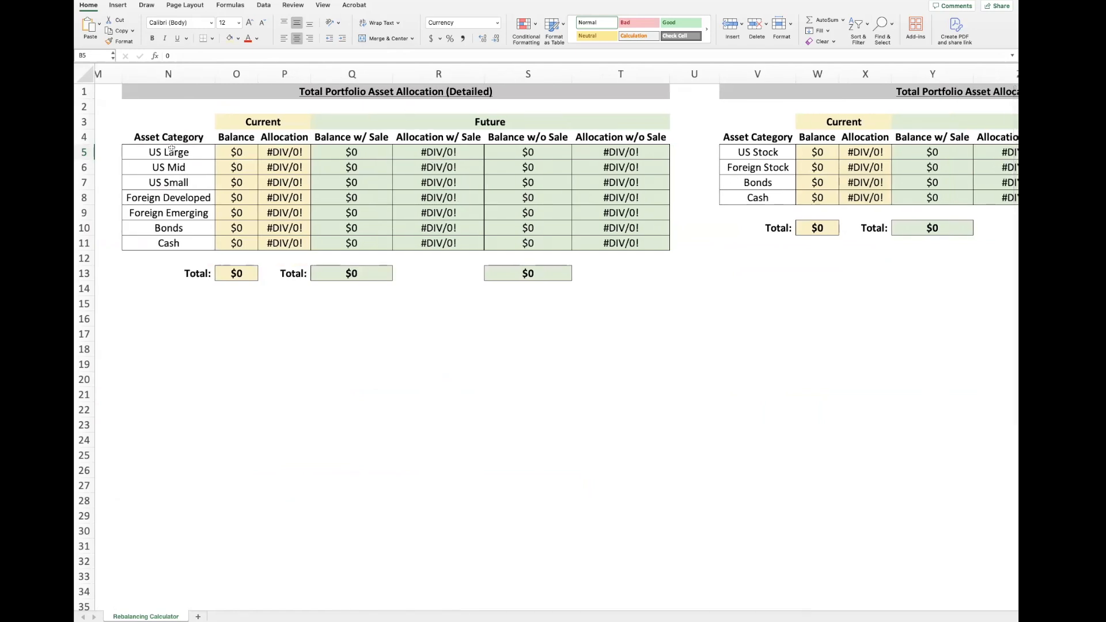
pyautogui.hscroll(5, 423, 160)
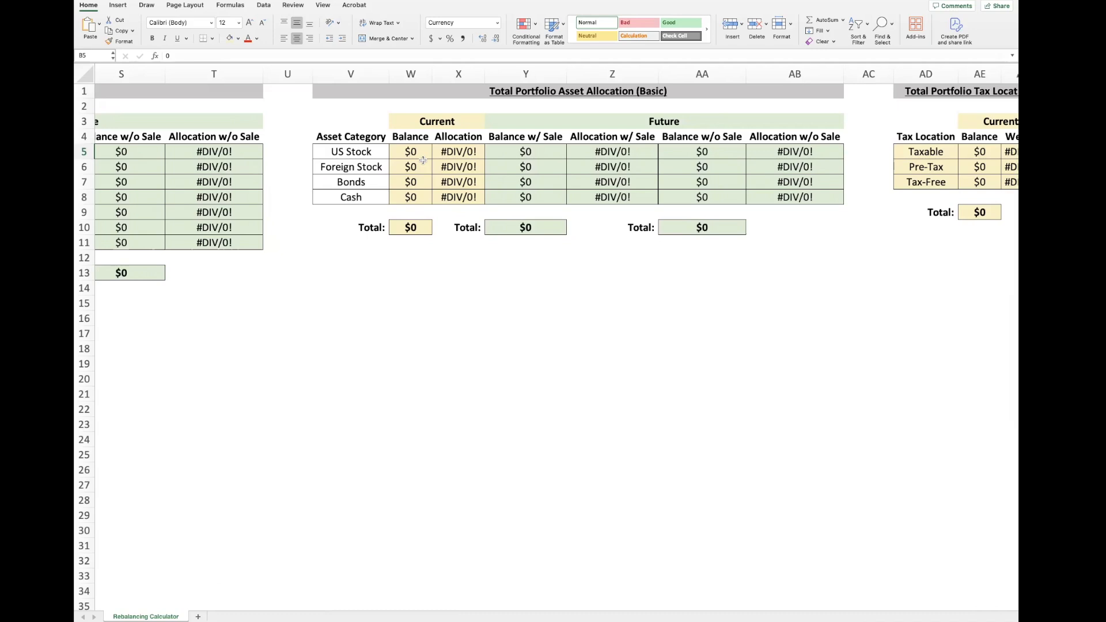
pyautogui.hscroll(5, 731, 180)
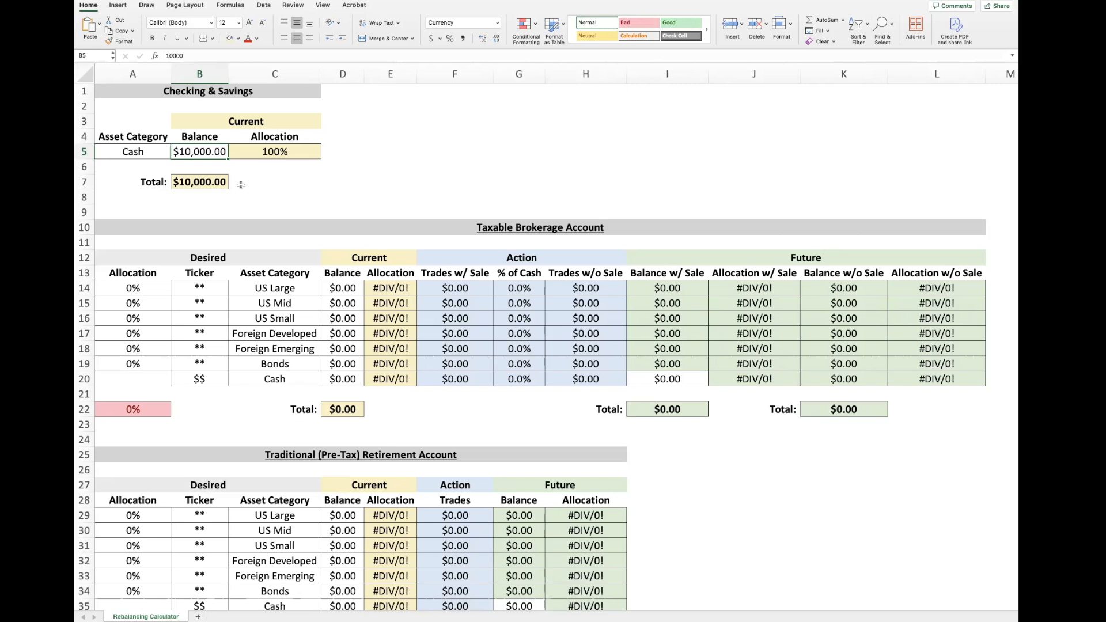
# - Examine the Checking & Savings cash allocation and the Taxable Brokerage Account's Desired, Current, Action and Future headings
pyautogui.click(296, 153)
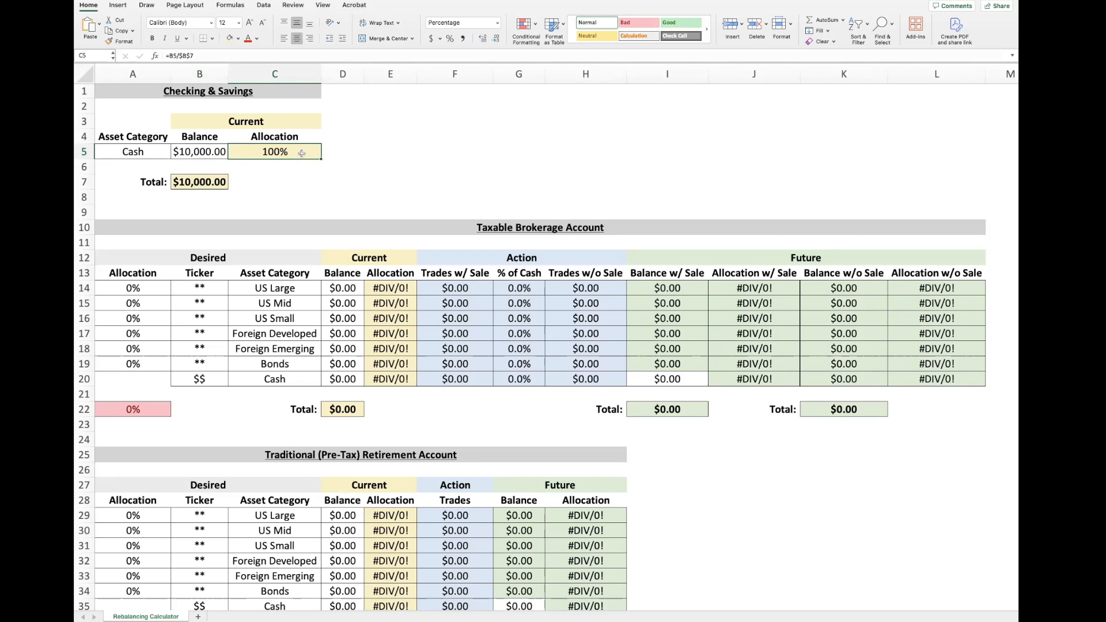
pyautogui.press('Left')
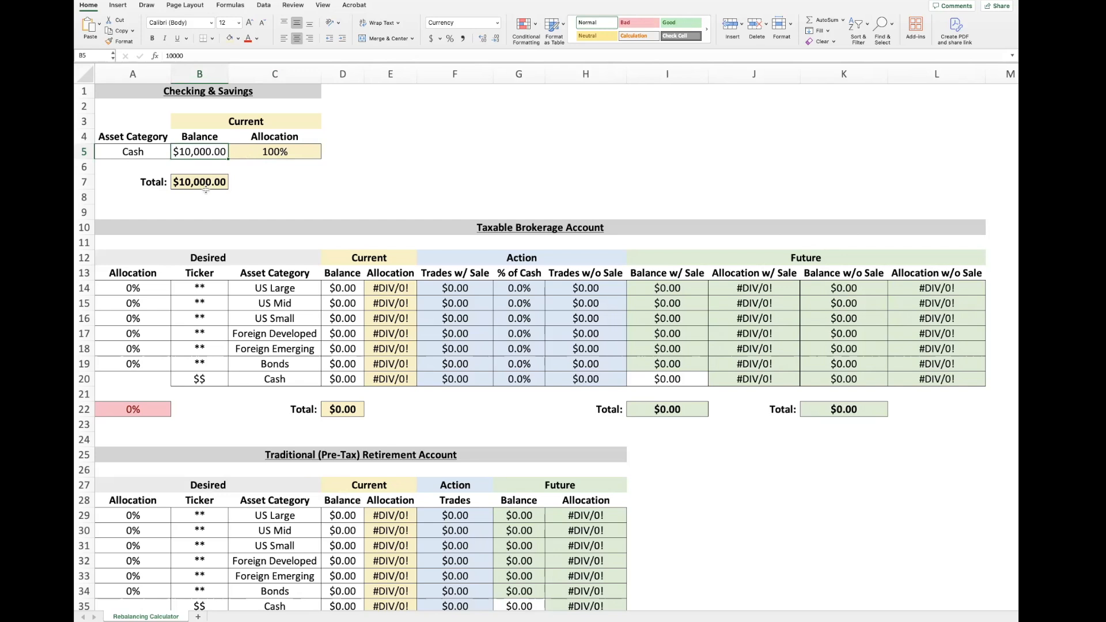
pyautogui.scroll(-1, 194, 260)
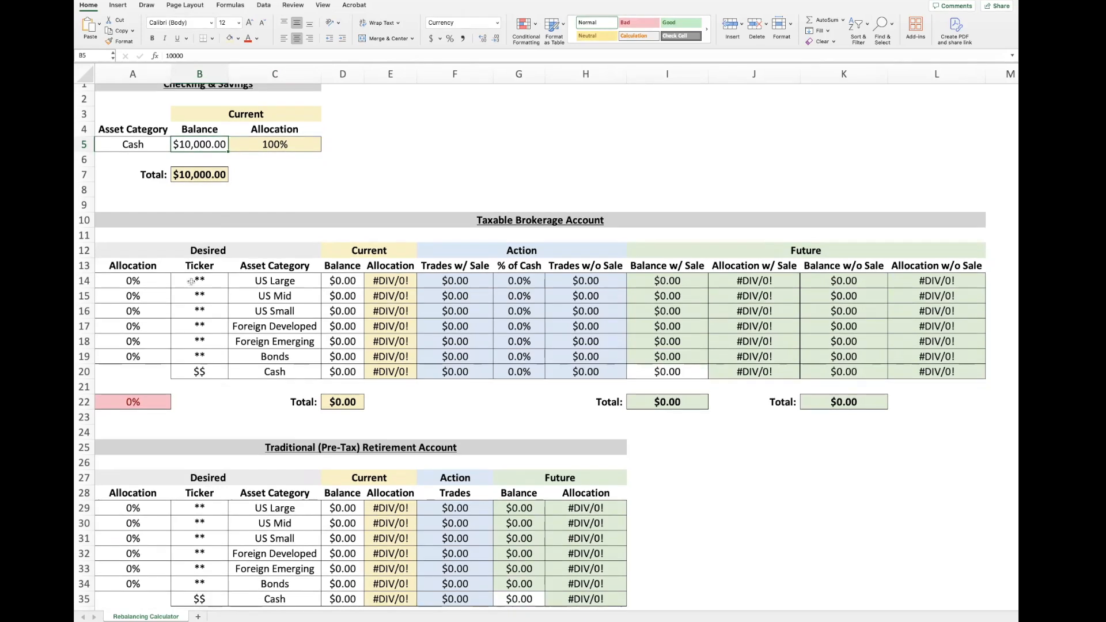
pyautogui.click(242, 249)
pyautogui.click(369, 257)
pyautogui.click(512, 254)
pyautogui.click(704, 248)
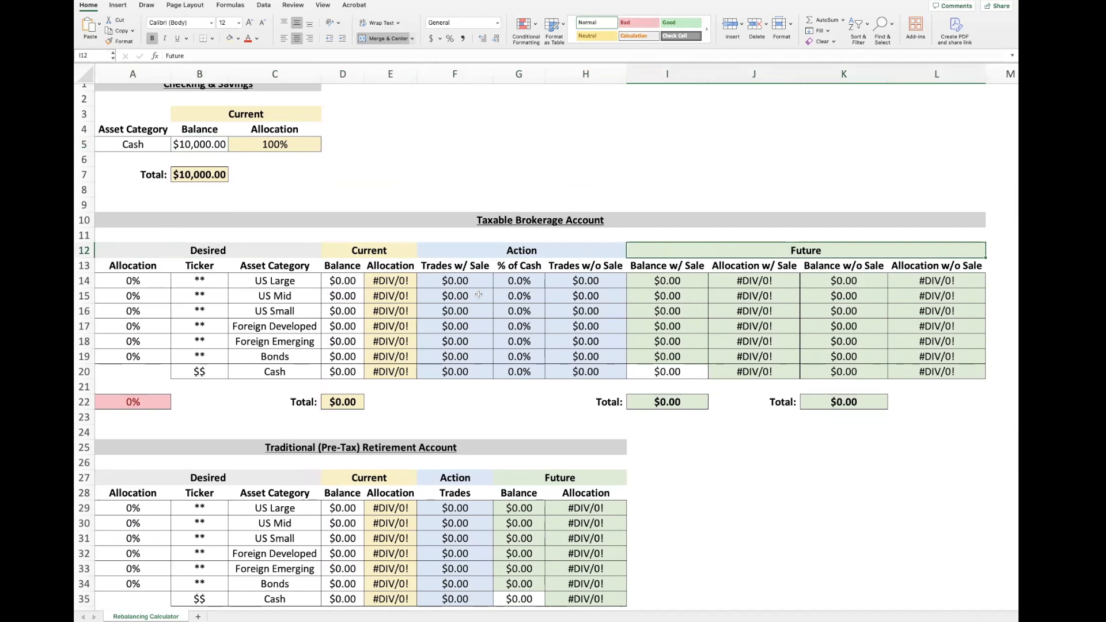
# - Examine the ticker placeholder and each asset category, US Large through Cash, in the Taxable Brokerage Account
pyautogui.click(214, 280)
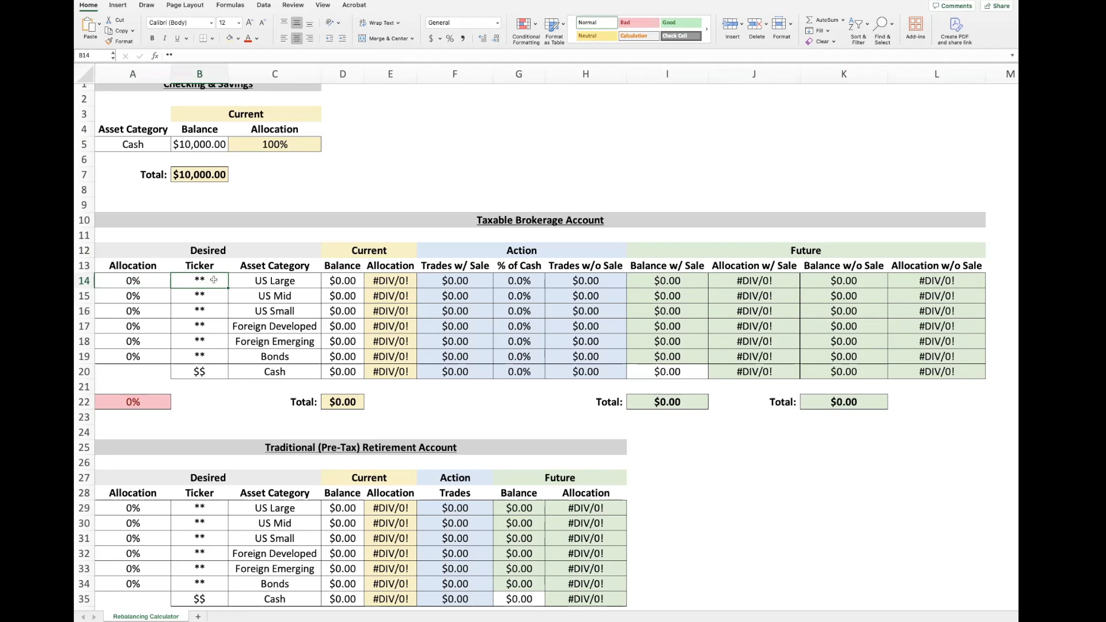
pyautogui.click(312, 279)
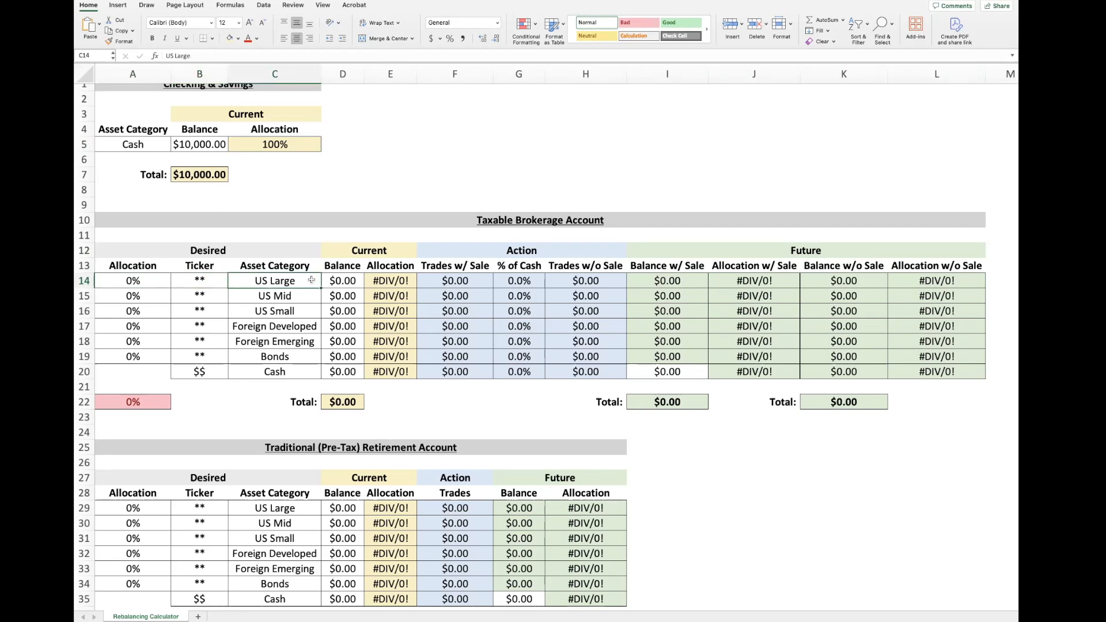
pyautogui.click(303, 296)
pyautogui.click(305, 311)
pyautogui.click(304, 326)
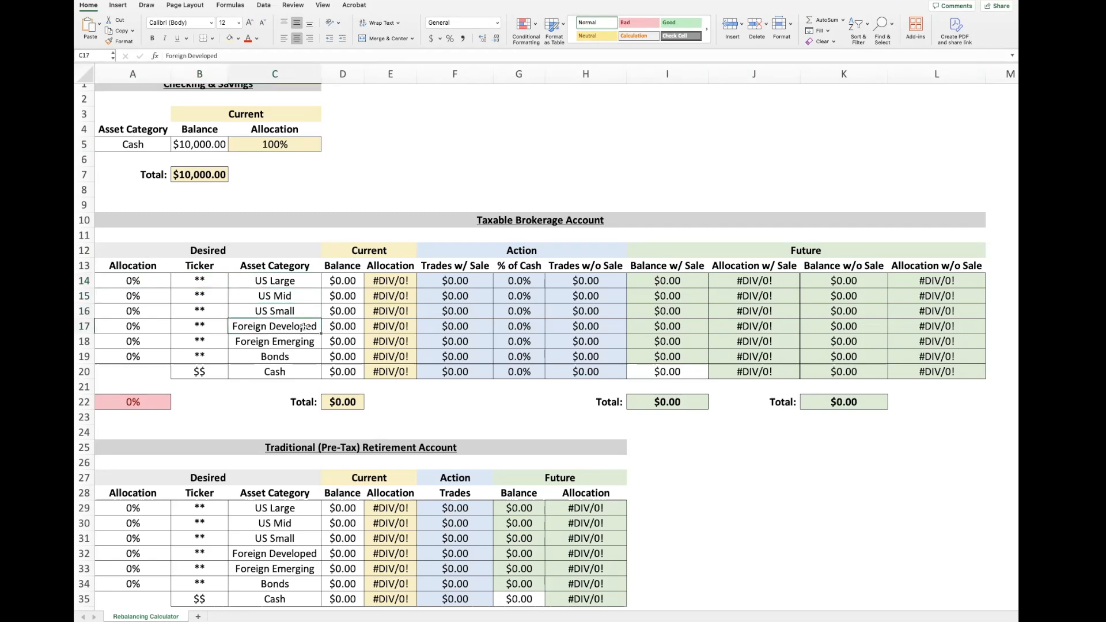
pyautogui.click(302, 342)
pyautogui.click(300, 356)
pyautogui.click(298, 372)
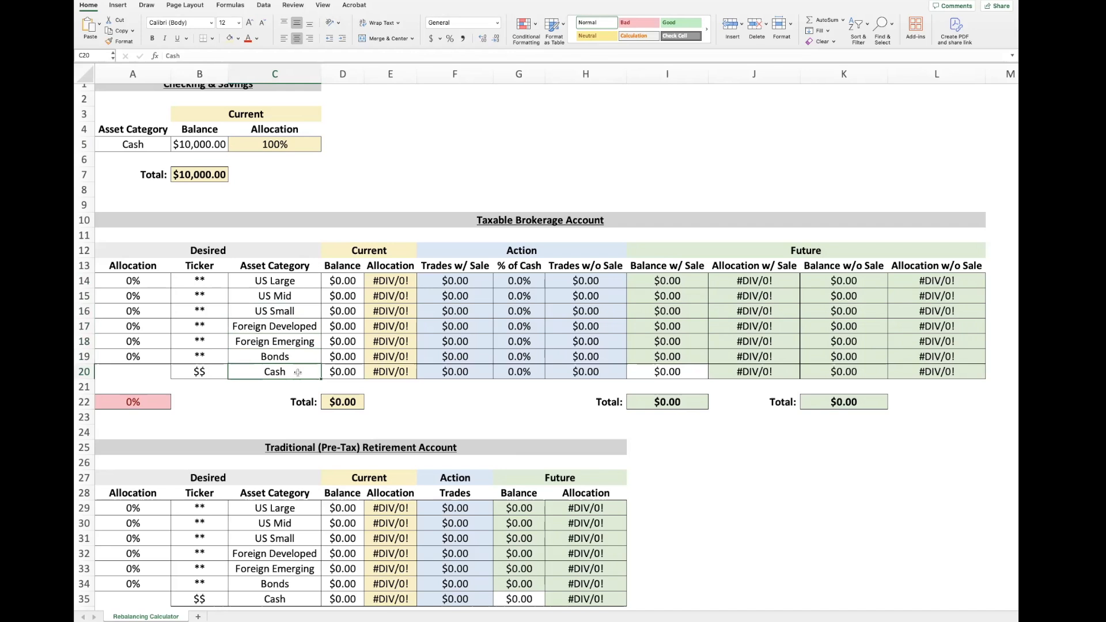
# - Set the Taxable Brokerage desired allocations to US Large 42%, US Mid 8%, US Small 6%, Foreign Developed 18%, Foreign Emerging 6% and Bonds 20%
pyautogui.click(151, 281)
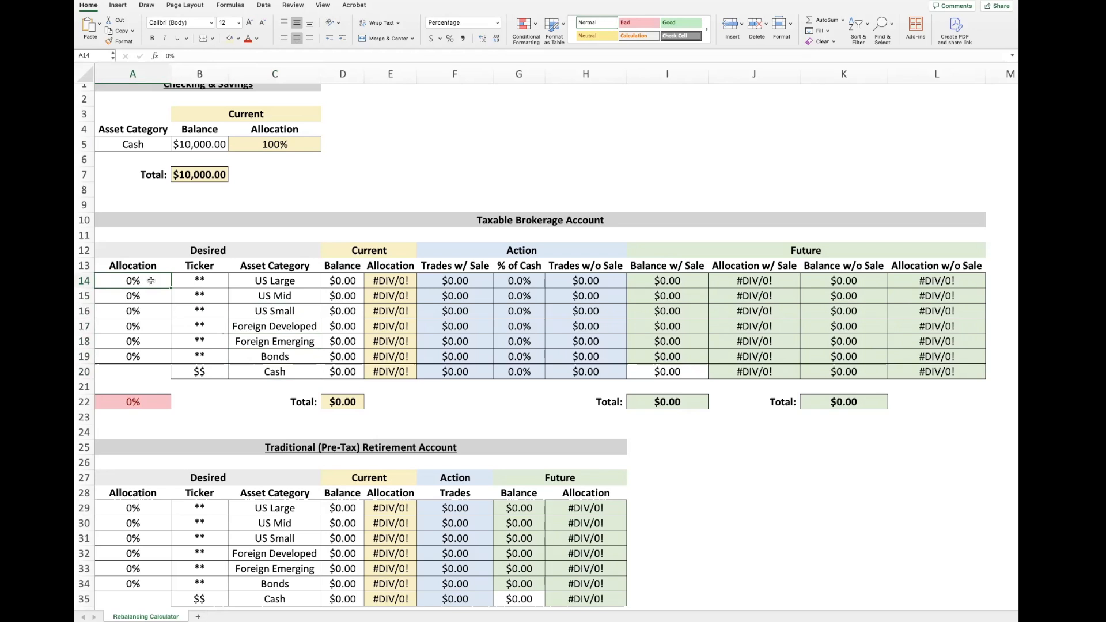
pyautogui.write('42% 8% 6% 18% 6% 20%')
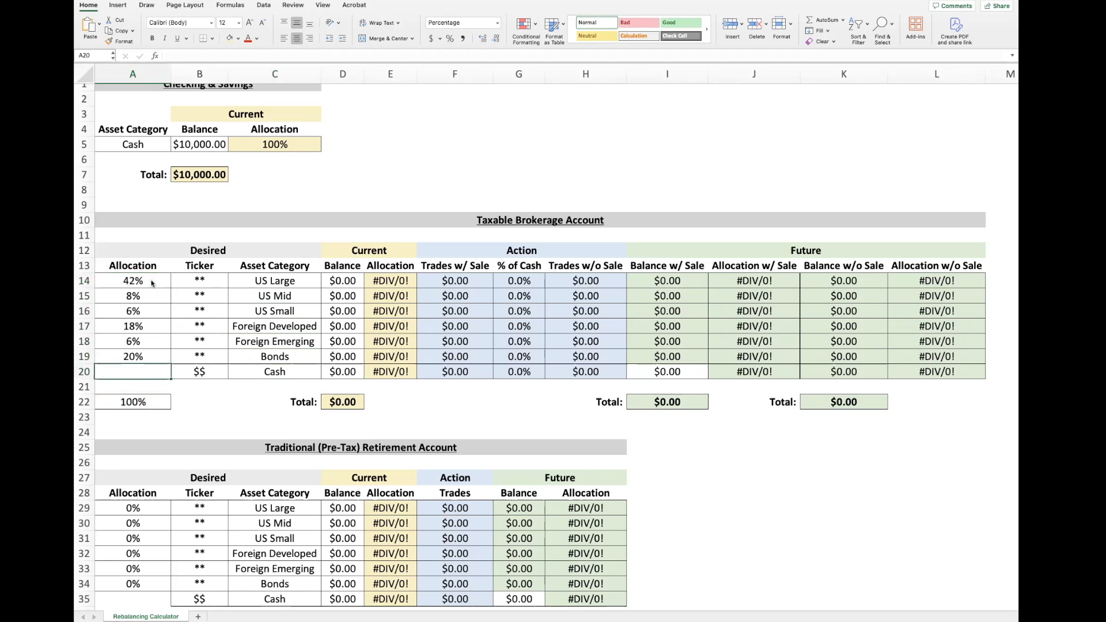
pyautogui.moveTo(147, 282); pyautogui.dragTo(142, 347)
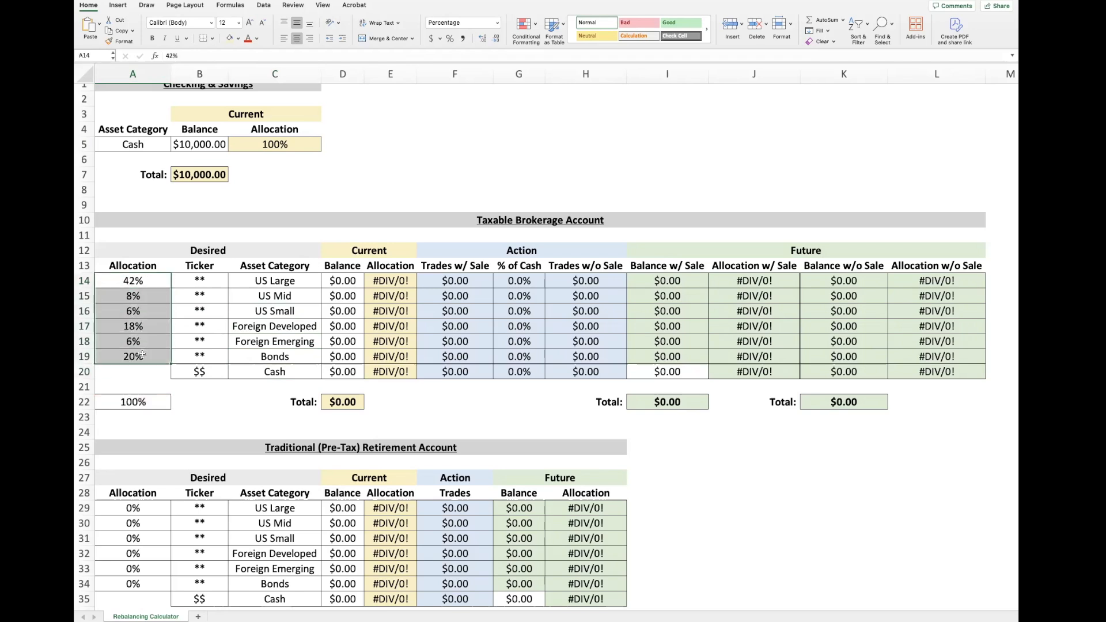
pyautogui.click(160, 401)
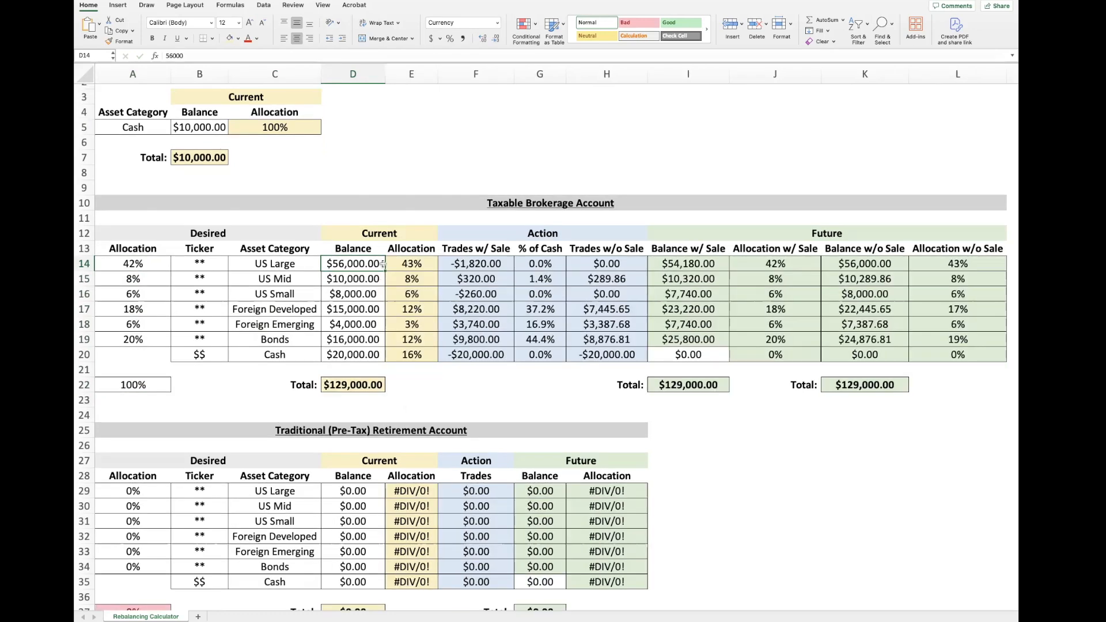
# - Check the Taxable Brokerage Account's current balance total, the US Large current and desired allocations, and the current cash balance
pyautogui.click(377, 385)
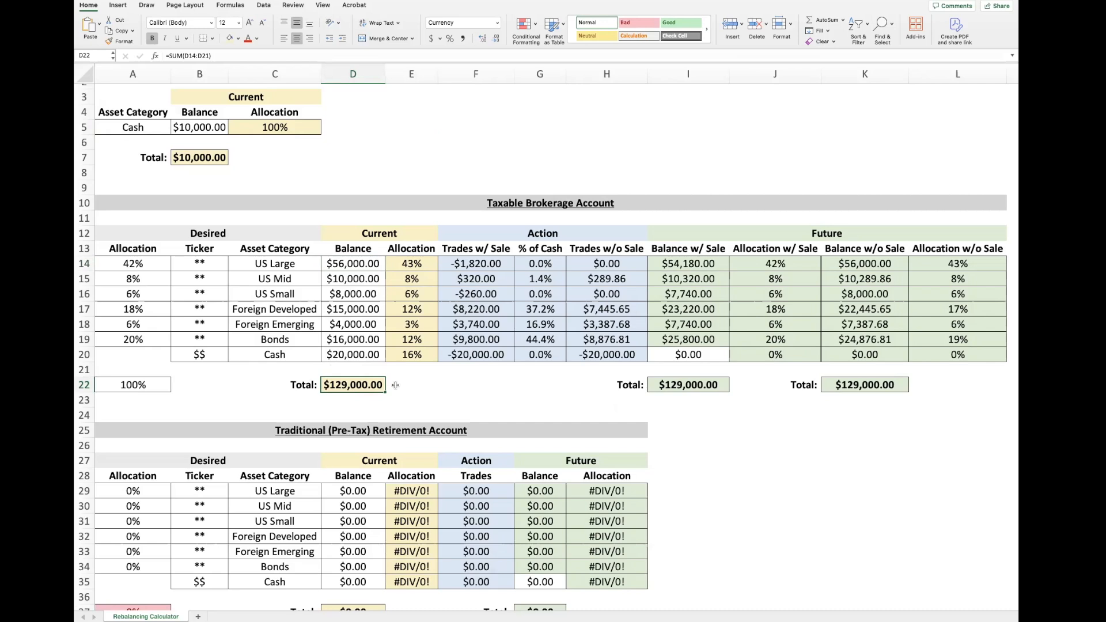
pyautogui.click(426, 264)
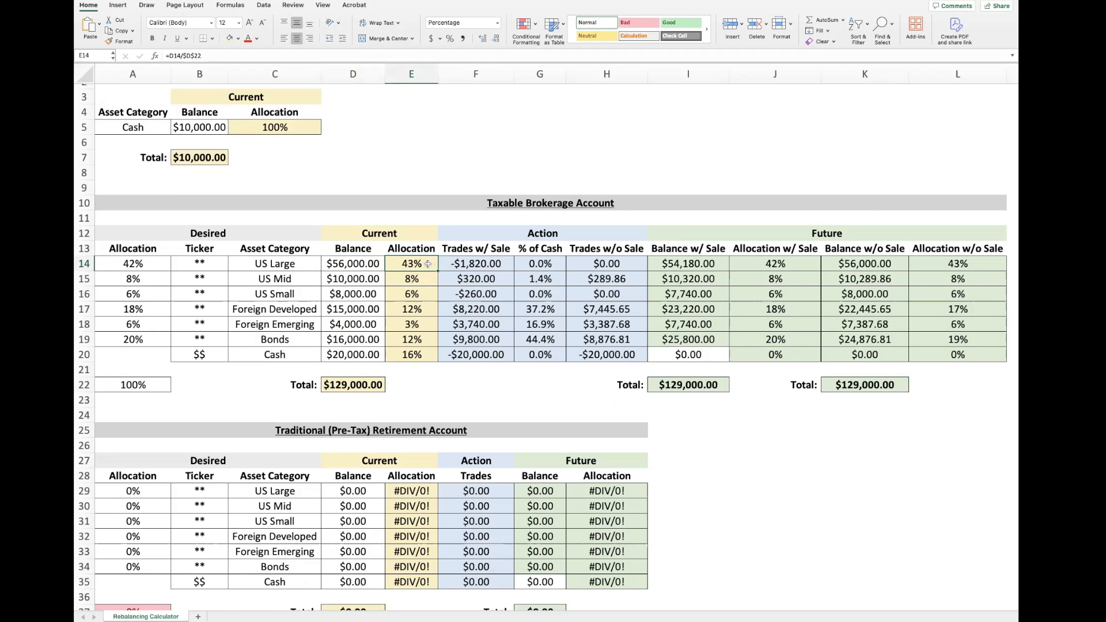
pyautogui.click(357, 265)
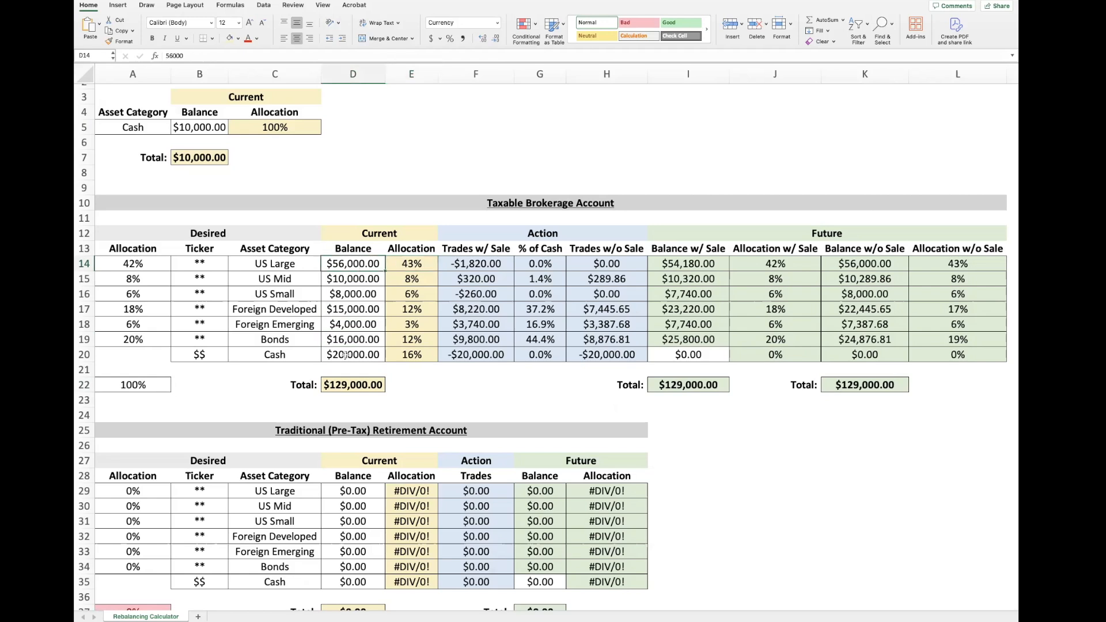
pyautogui.click(362, 384)
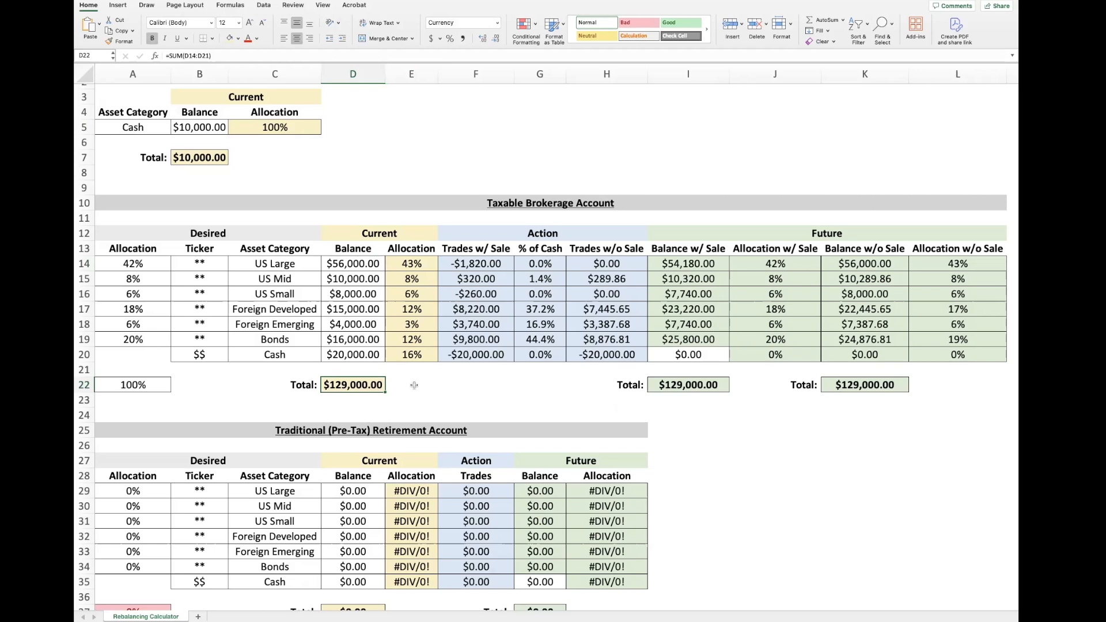
pyautogui.click(428, 264)
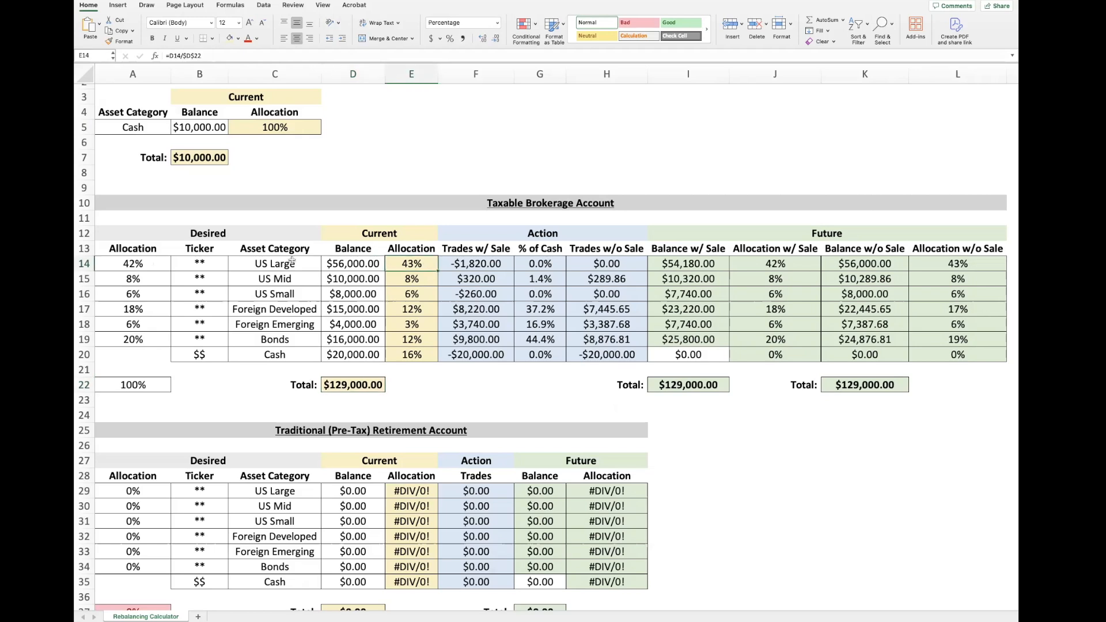
pyautogui.click(157, 263)
pyautogui.click(353, 354)
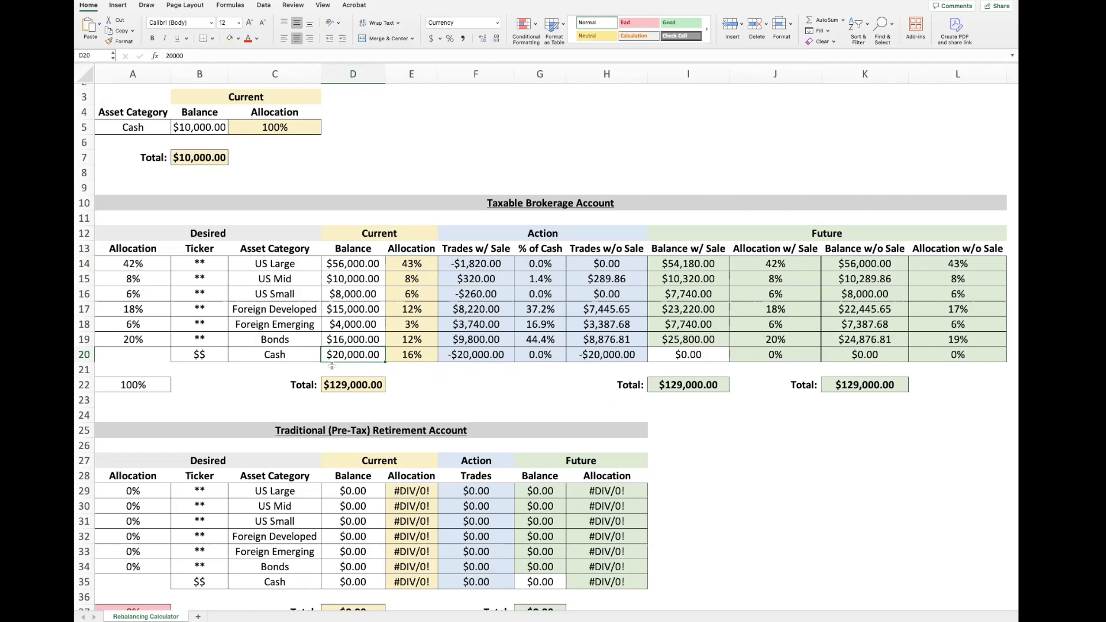
pyautogui.click(304, 354)
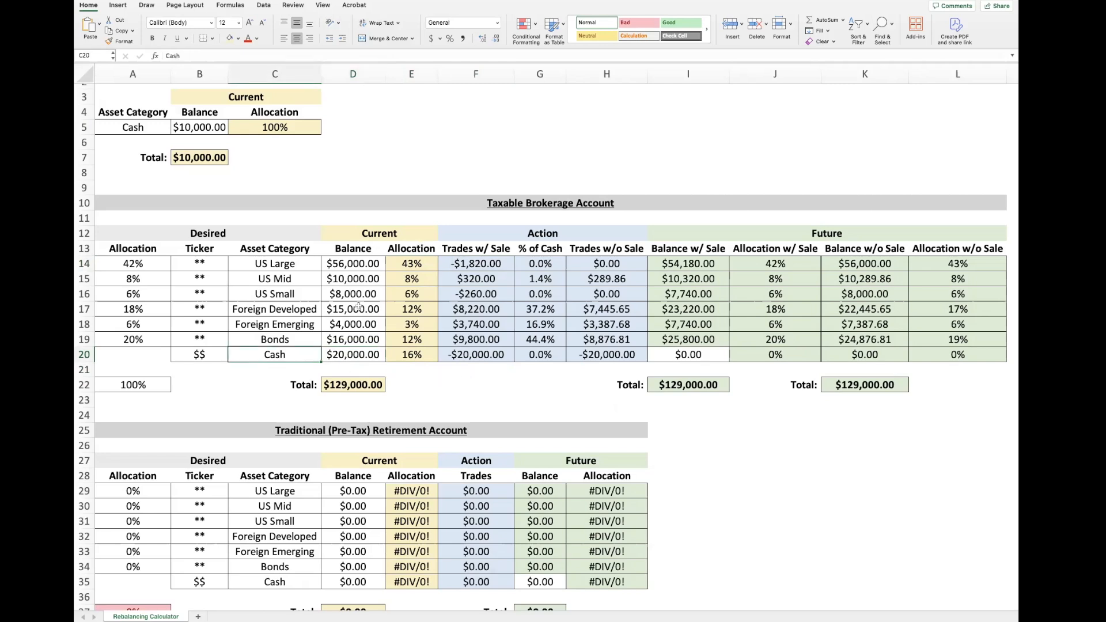
pyautogui.click(364, 354)
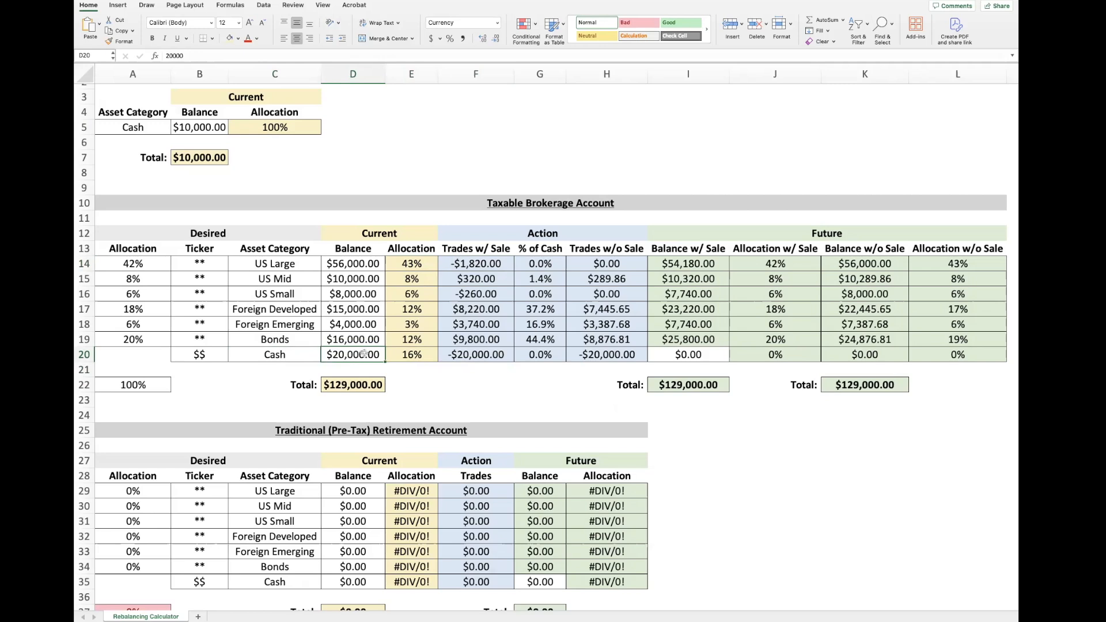
# - Review the Taxable Brokerage Account's editable cells: desired allocations, current balances and the future cash balance with sale
pyautogui.click(708, 354)
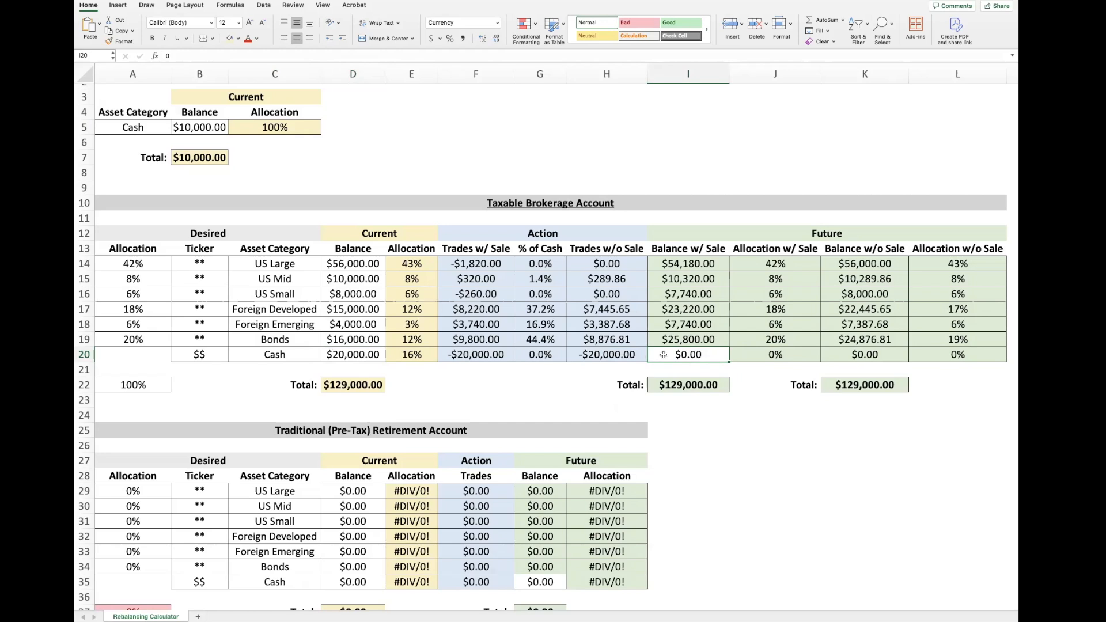
pyautogui.moveTo(161, 264); pyautogui.dragTo(161, 339)
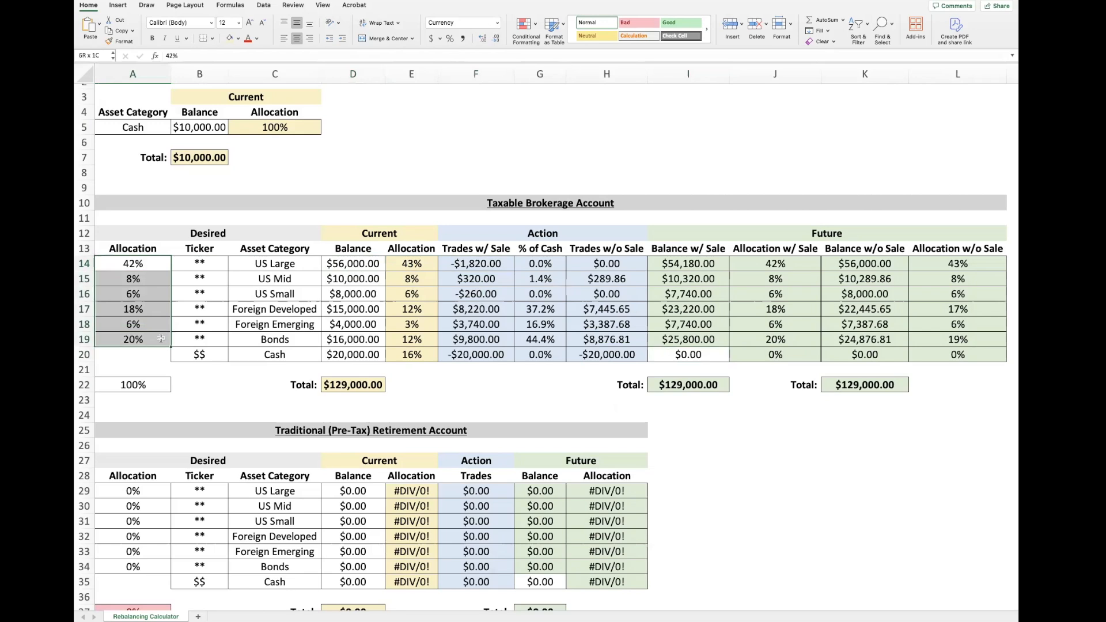
pyautogui.moveTo(353, 263); pyautogui.dragTo(352, 354)
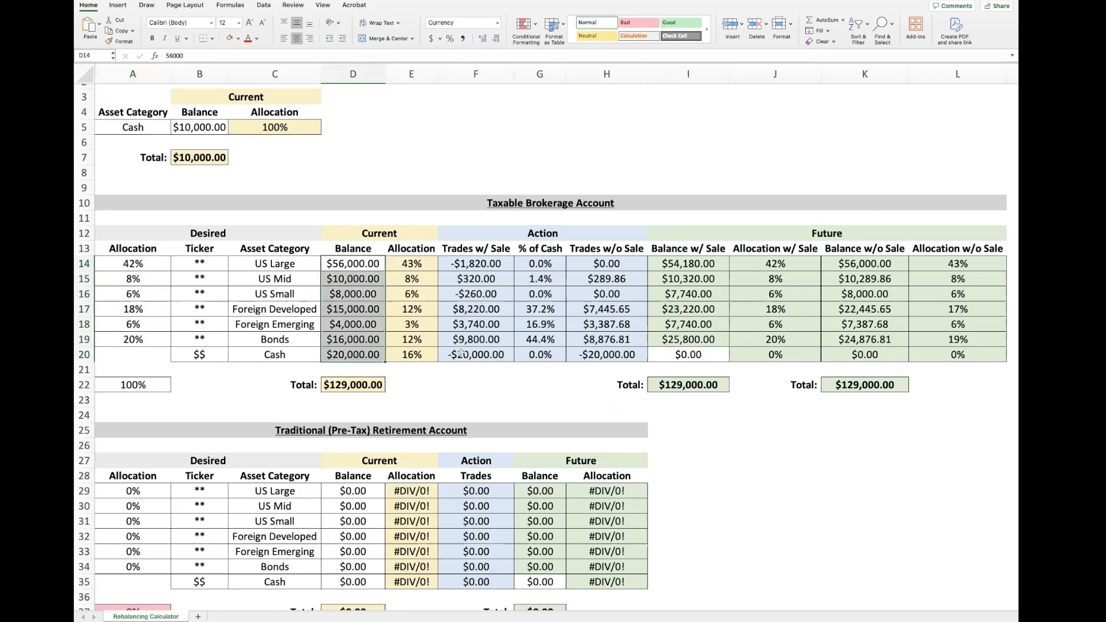
pyautogui.click(666, 357)
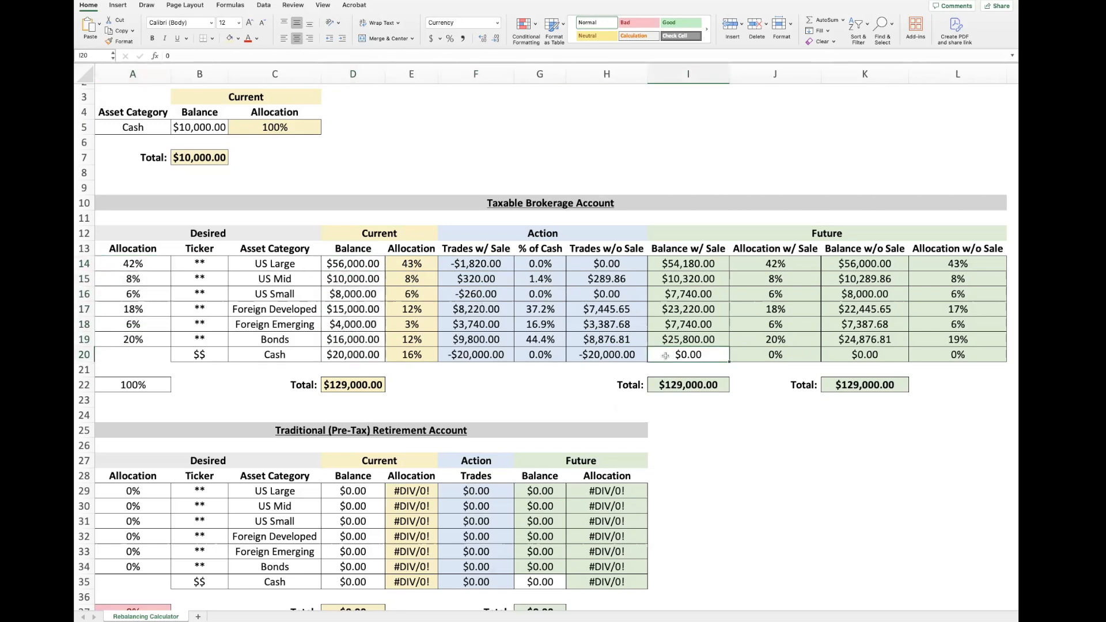
# - Examine the Taxable Brokerage Account's Trades w/ Sale amounts for every asset category, alongside the Trades w/o Sale heading
pyautogui.click(507, 263)
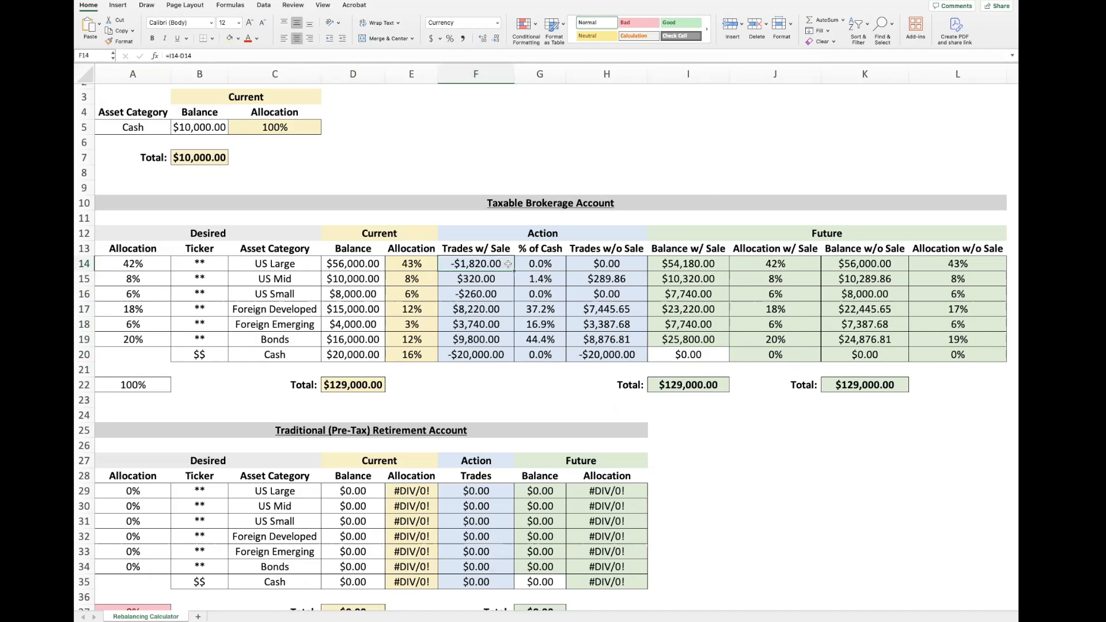
pyautogui.click(474, 247)
pyautogui.click(611, 247)
pyautogui.click(503, 251)
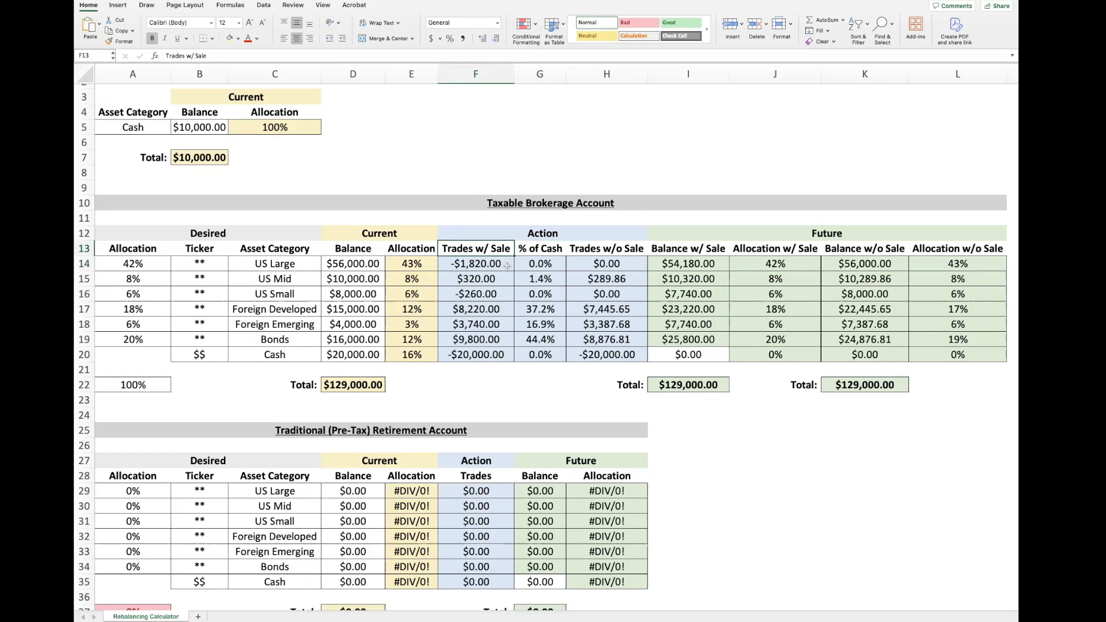
pyautogui.click(507, 265)
pyautogui.click(498, 293)
pyautogui.click(509, 356)
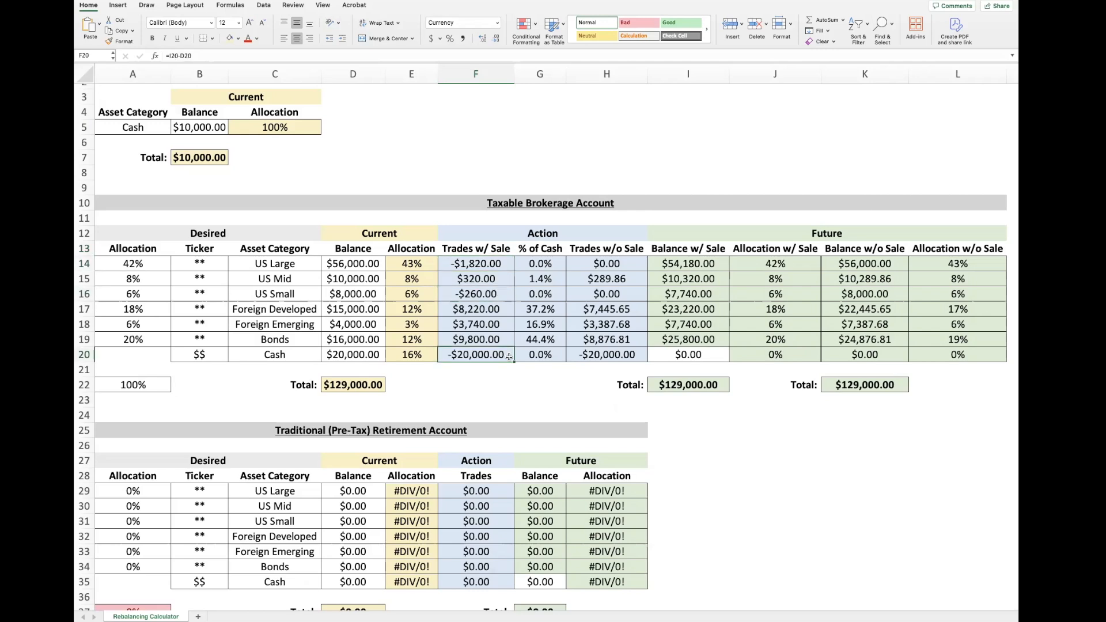
pyautogui.click(501, 277)
pyautogui.click(501, 309)
pyautogui.click(502, 323)
pyautogui.click(503, 340)
pyautogui.moveTo(500, 263); pyautogui.dragTo(500, 350)
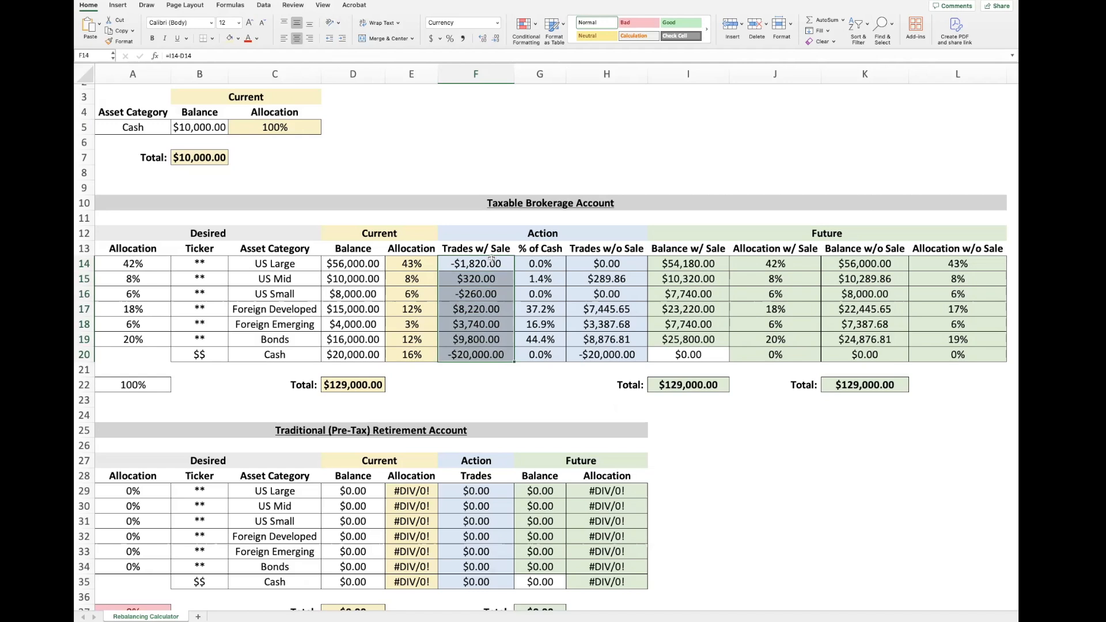
# - Examine the Taxable Brokerage Account's future Balance w/ Sale column from US Large down to Cash
pyautogui.click(721, 263)
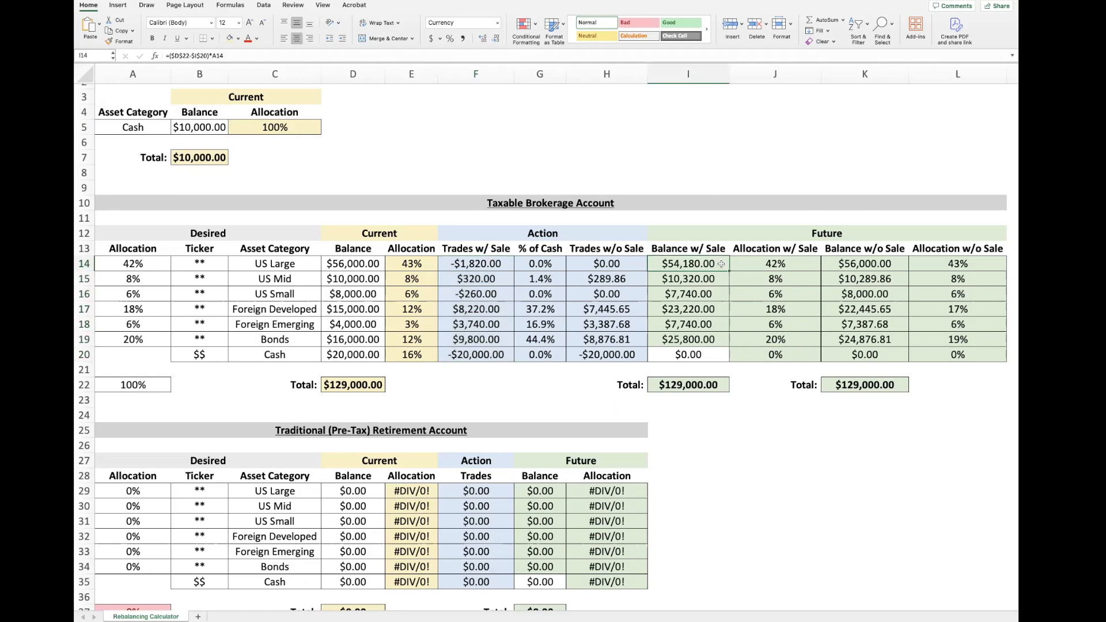
pyautogui.moveTo(721, 264); pyautogui.dragTo(713, 354)
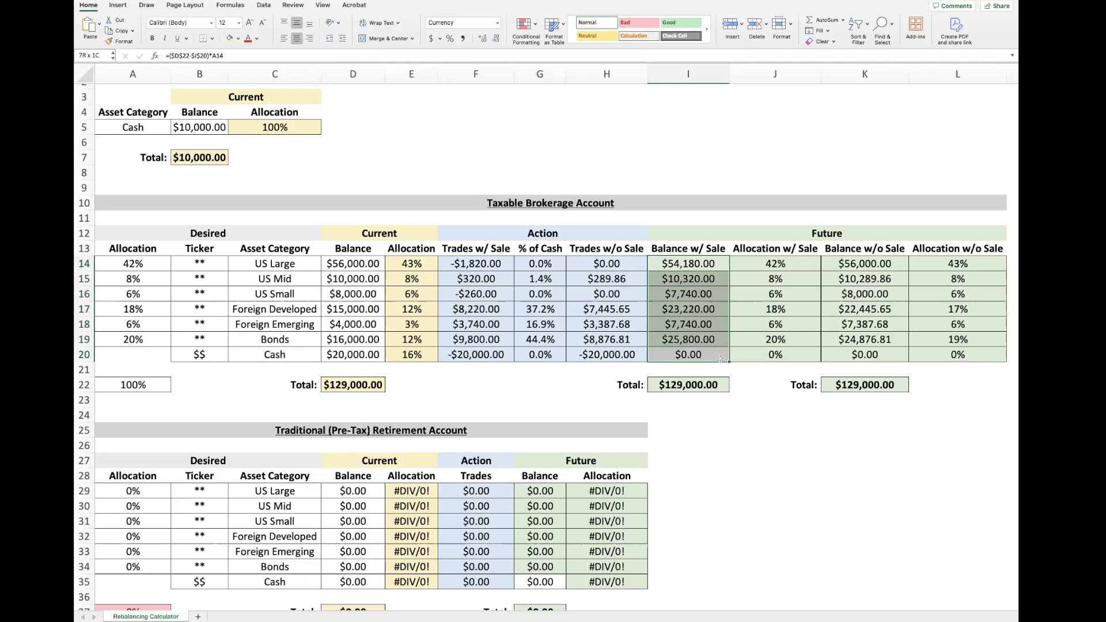
pyautogui.click(712, 355)
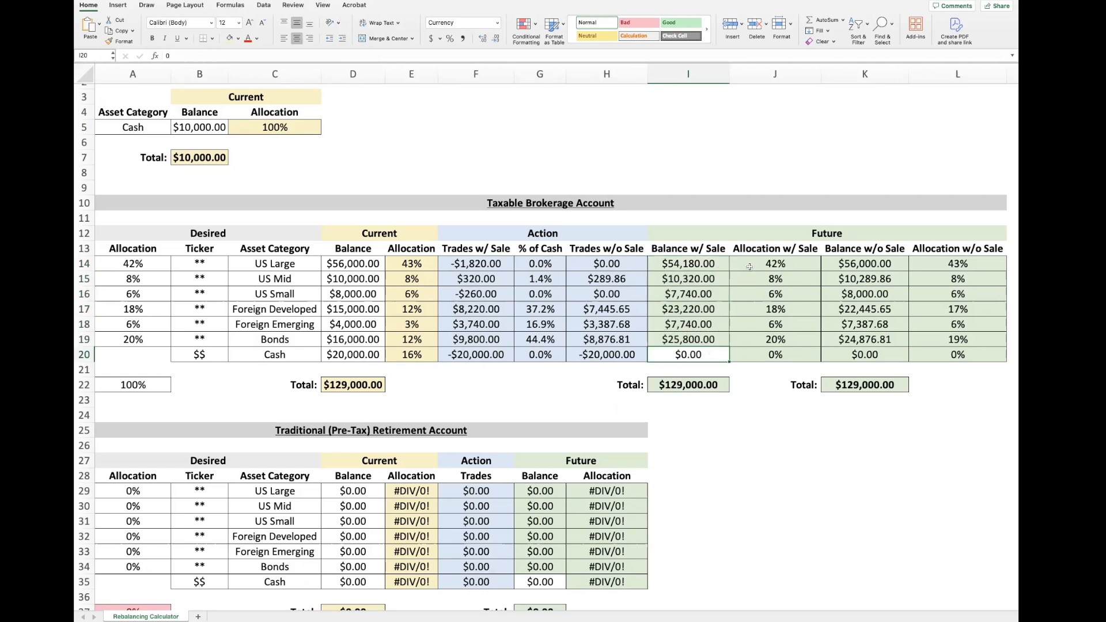
# - Compare the Taxable Brokerage Account's future Allocation w/ Sale column with its desired allocations for the asset categories
pyautogui.moveTo(750, 263); pyautogui.dragTo(746, 357)
pyautogui.moveTo(151, 263); pyautogui.dragTo(141, 339)
# - Compare the Trades w/ Sale and Trades w/o Sale amounts for US Large, US Small and Cash in the Taxable Brokerage Account
pyautogui.click(578, 263)
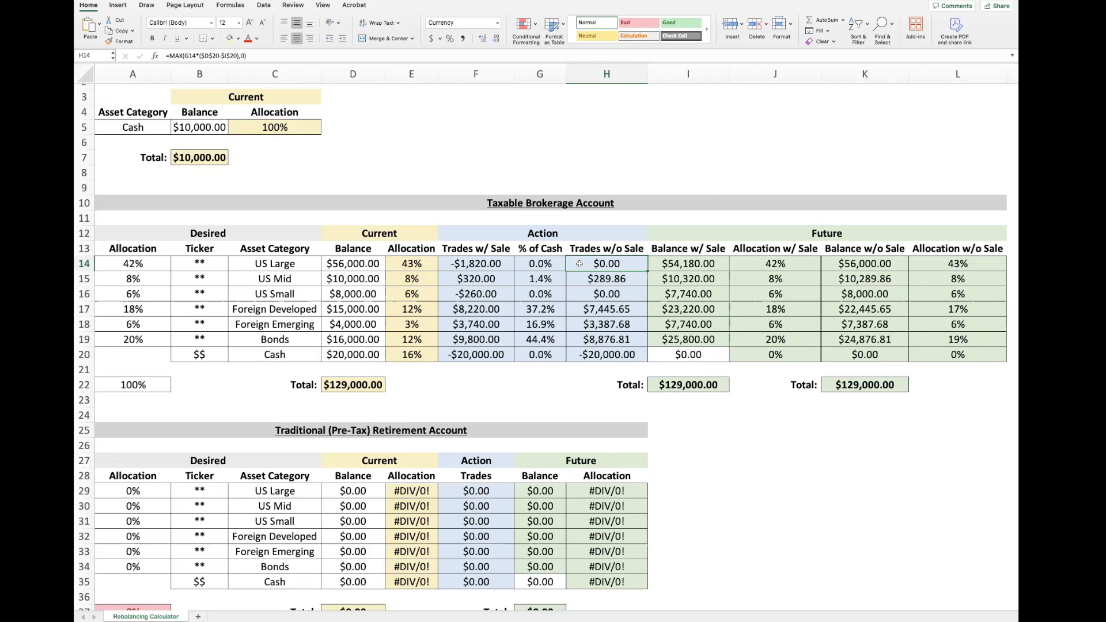
pyautogui.click(508, 265)
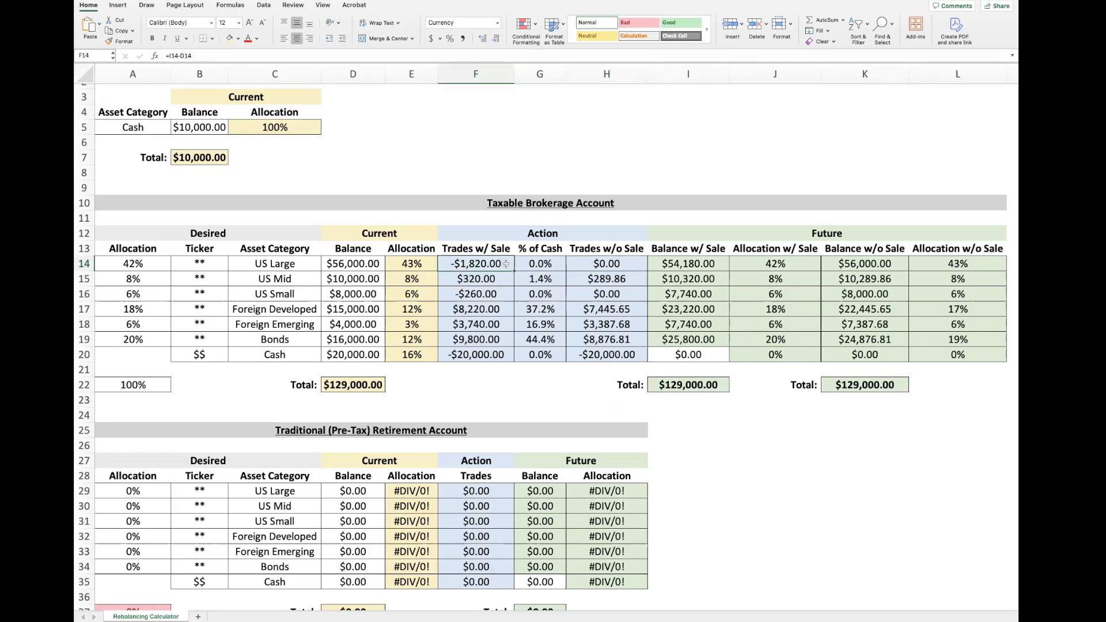
pyautogui.click(500, 295)
pyautogui.click(496, 353)
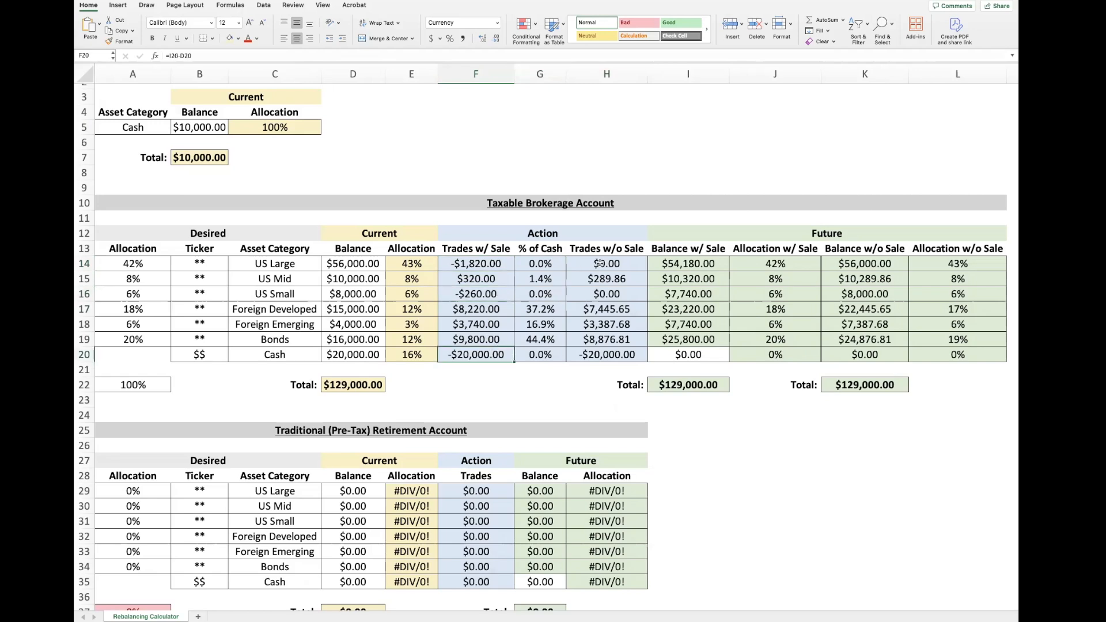
pyautogui.click(612, 264)
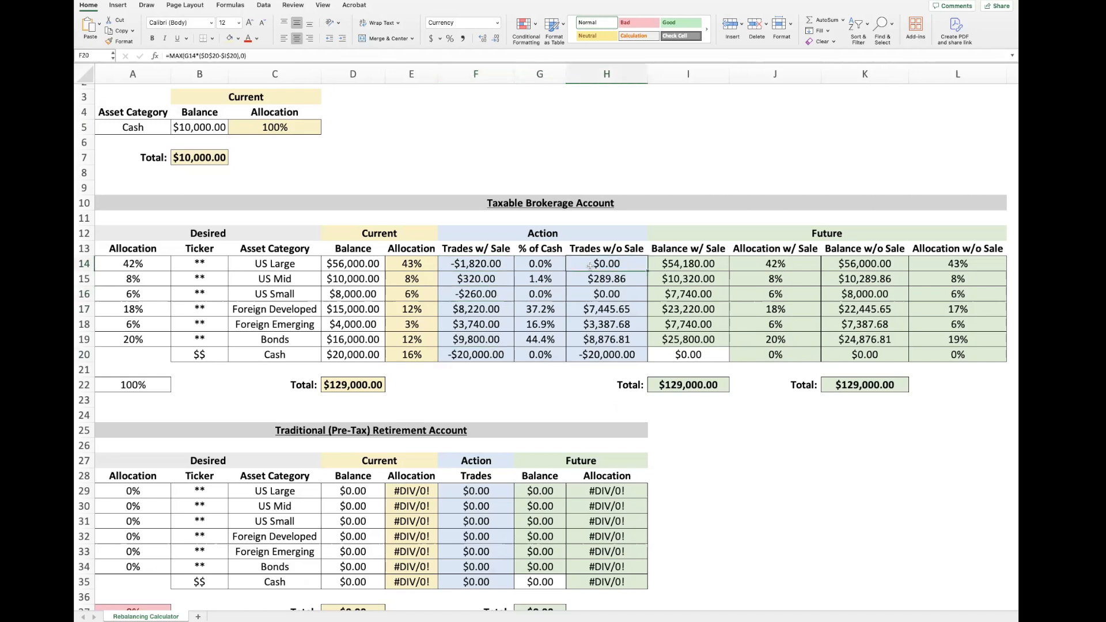
pyautogui.moveTo(612, 264); pyautogui.dragTo(476, 263)
pyautogui.moveTo(604, 293); pyautogui.dragTo(493, 292)
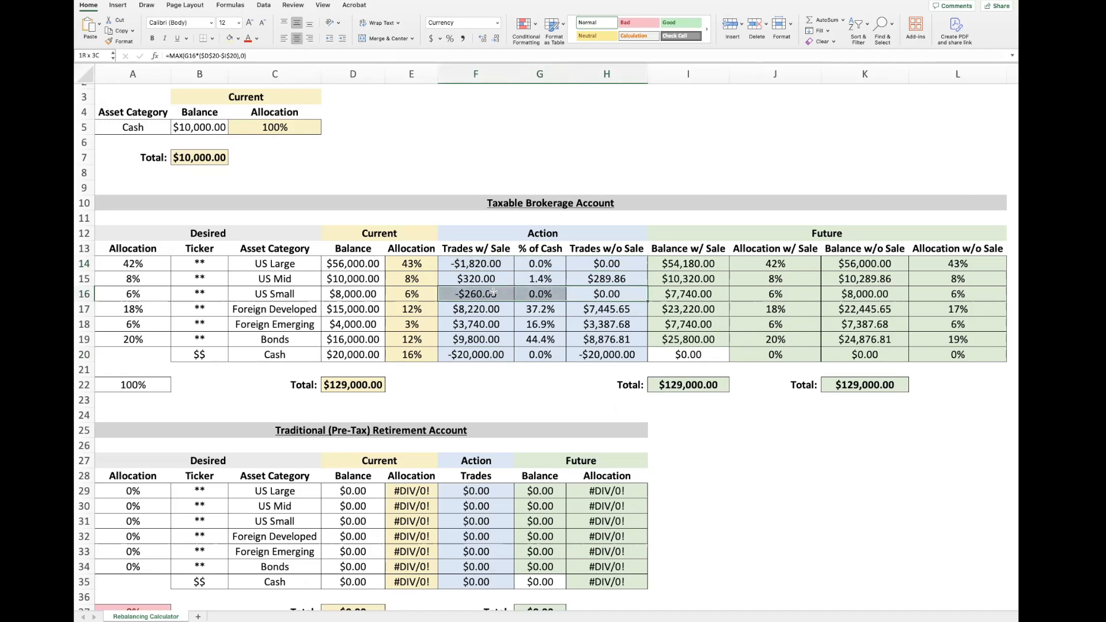
pyautogui.moveTo(593, 353); pyautogui.dragTo(496, 353)
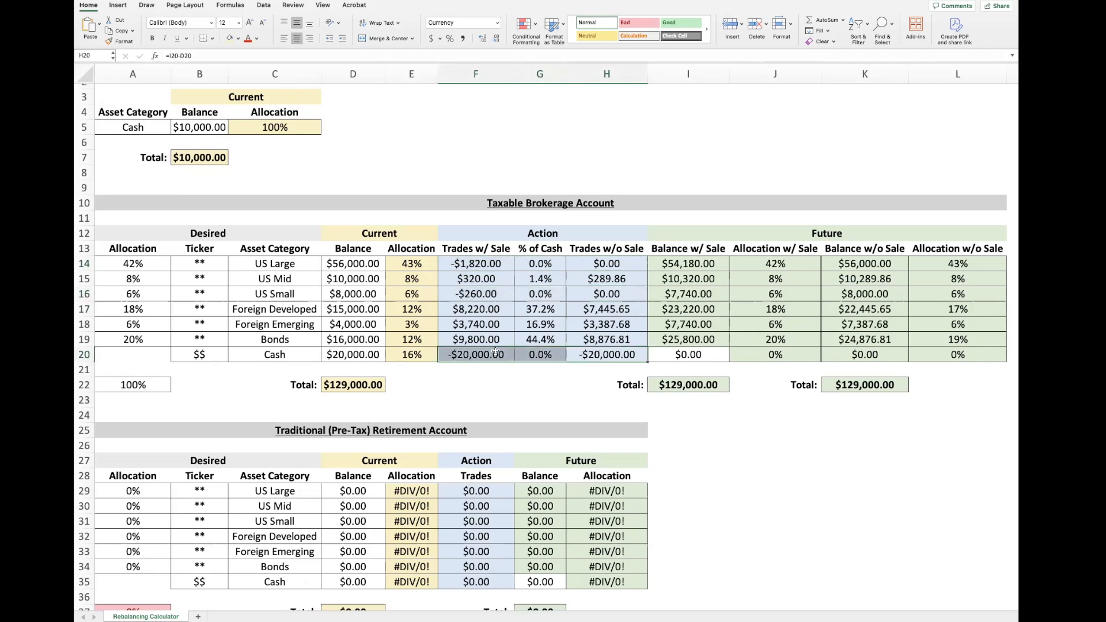
pyautogui.click(632, 292)
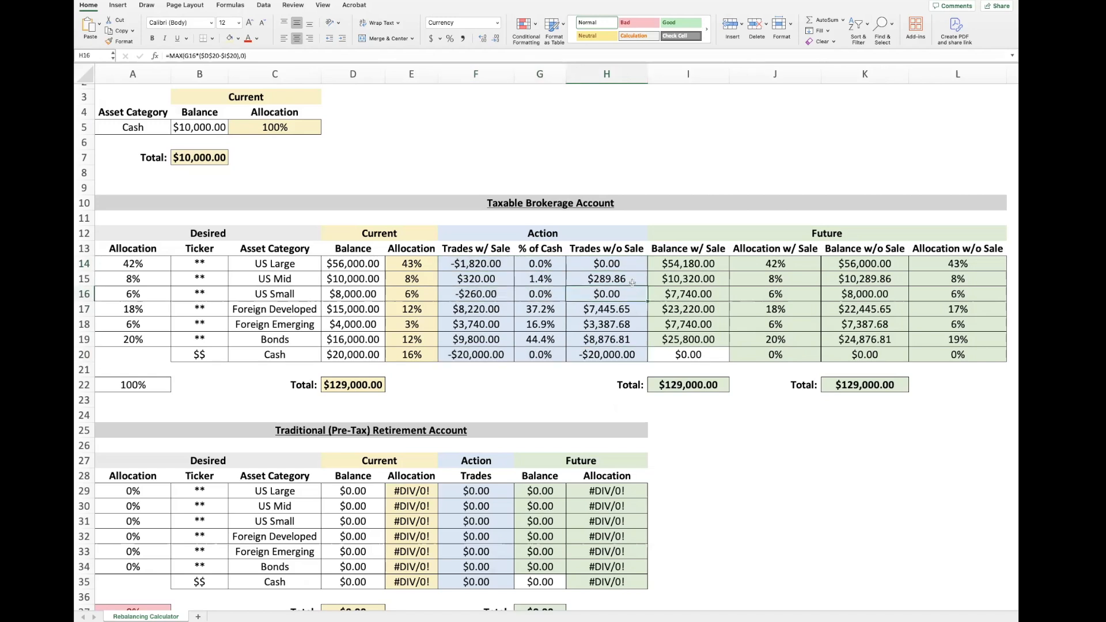
pyautogui.click(634, 262)
pyautogui.click(557, 262)
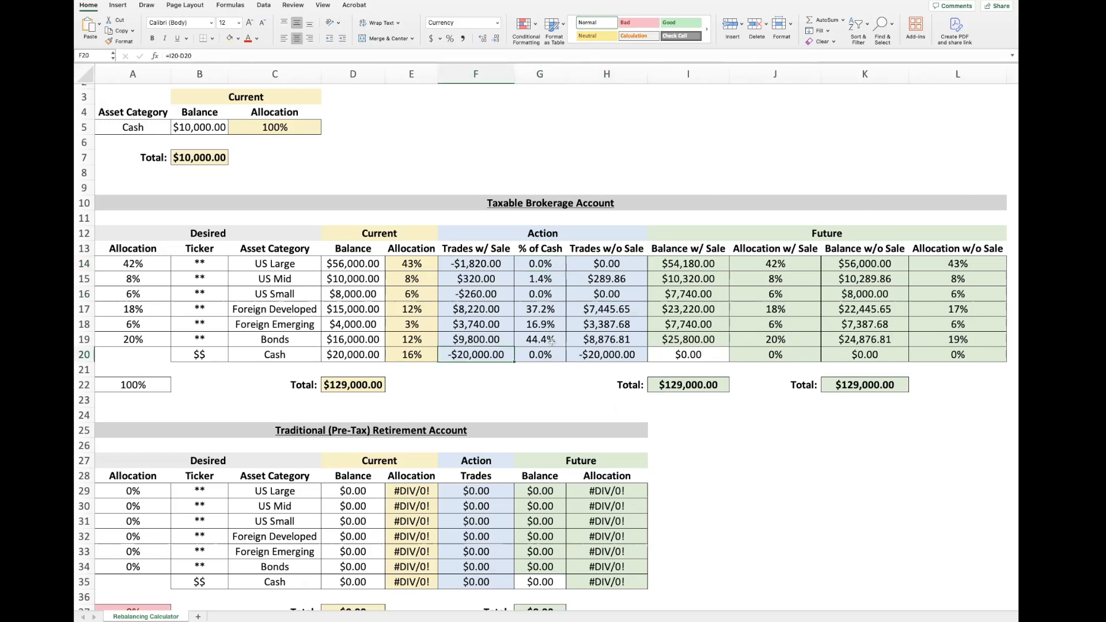
# - Examine the Taxable Brokerage Account's % of Cash column for every category against its current cash balance
pyautogui.click(552, 341)
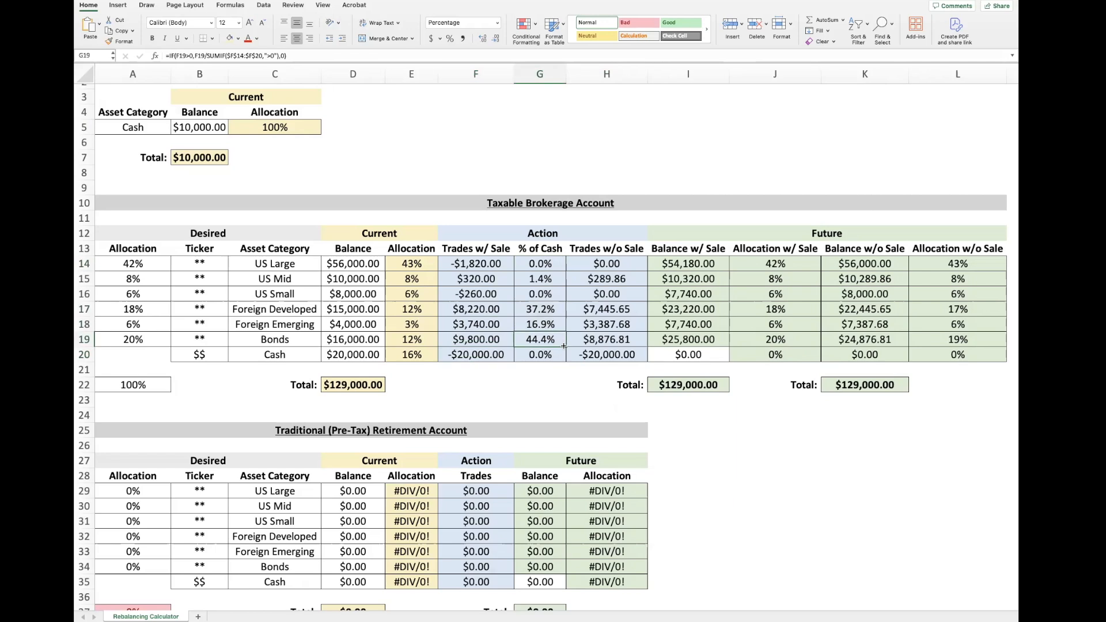
pyautogui.moveTo(562, 341); pyautogui.dragTo(559, 308)
pyautogui.click(559, 278)
pyautogui.click(356, 353)
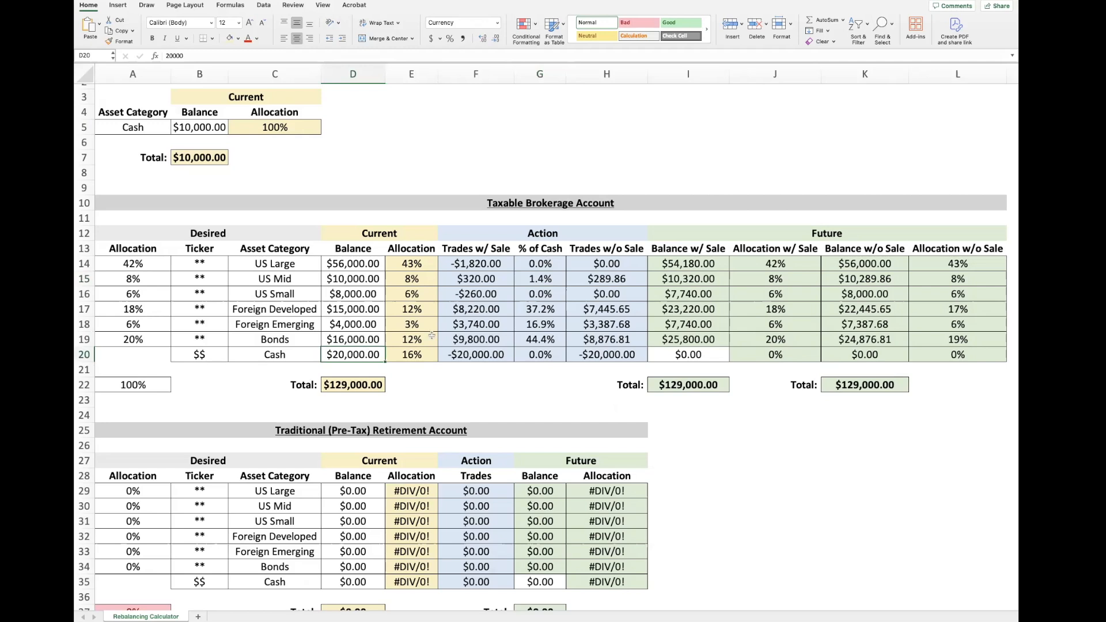
pyautogui.click(556, 306)
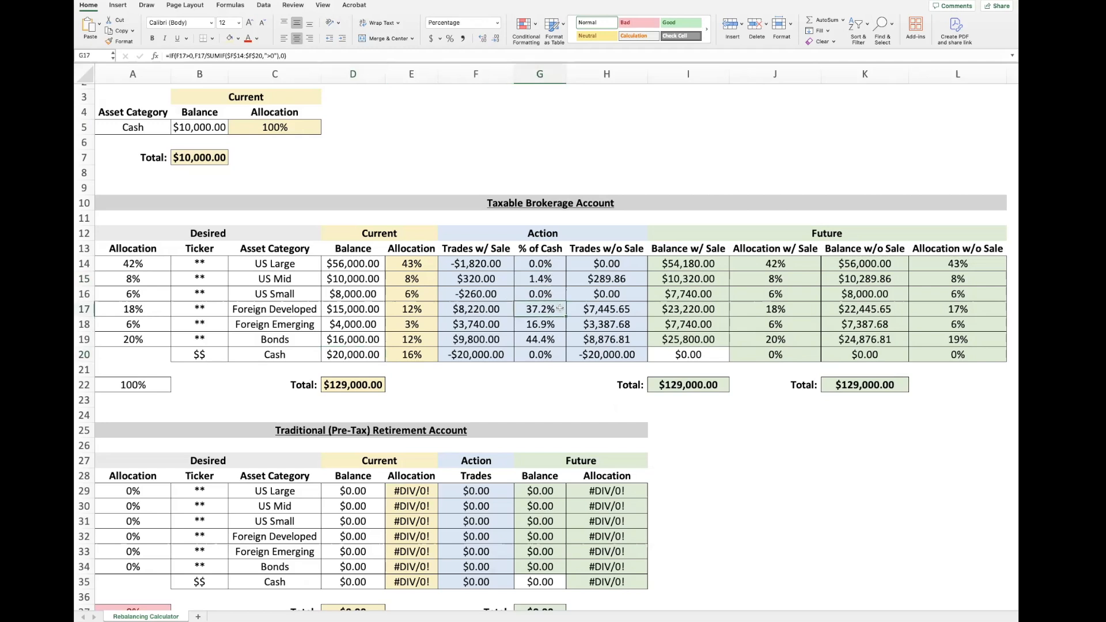
pyautogui.click(560, 324)
pyautogui.click(560, 338)
pyautogui.moveTo(552, 265); pyautogui.dragTo(553, 353)
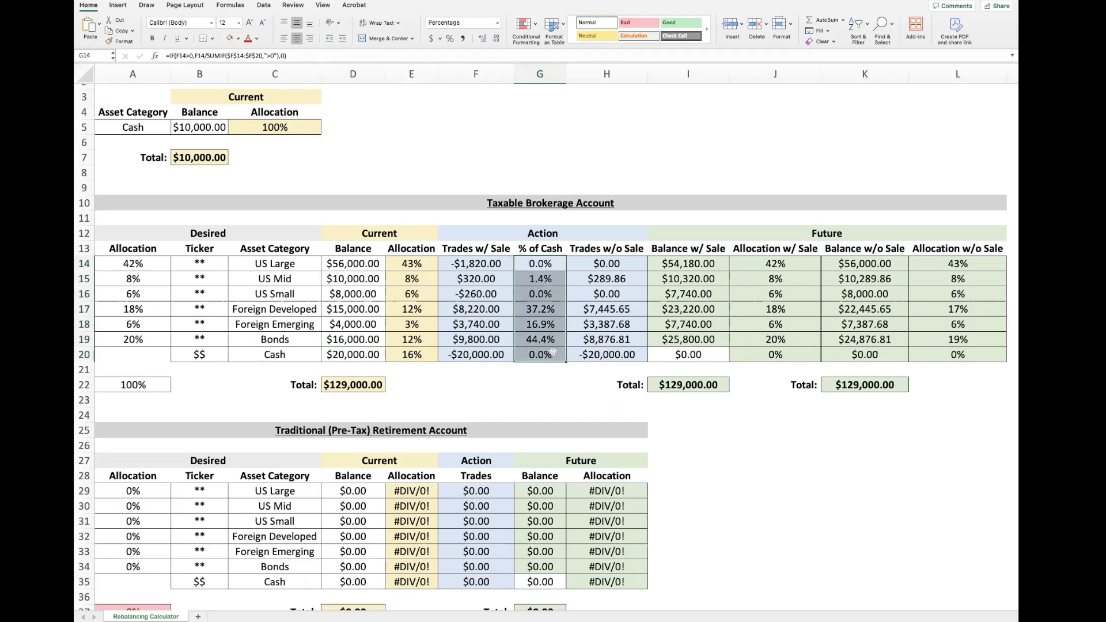
# - Check the Trades w/o Sale amounts for Cash and US Large, plus the future balance and allocations without sale
pyautogui.click(640, 354)
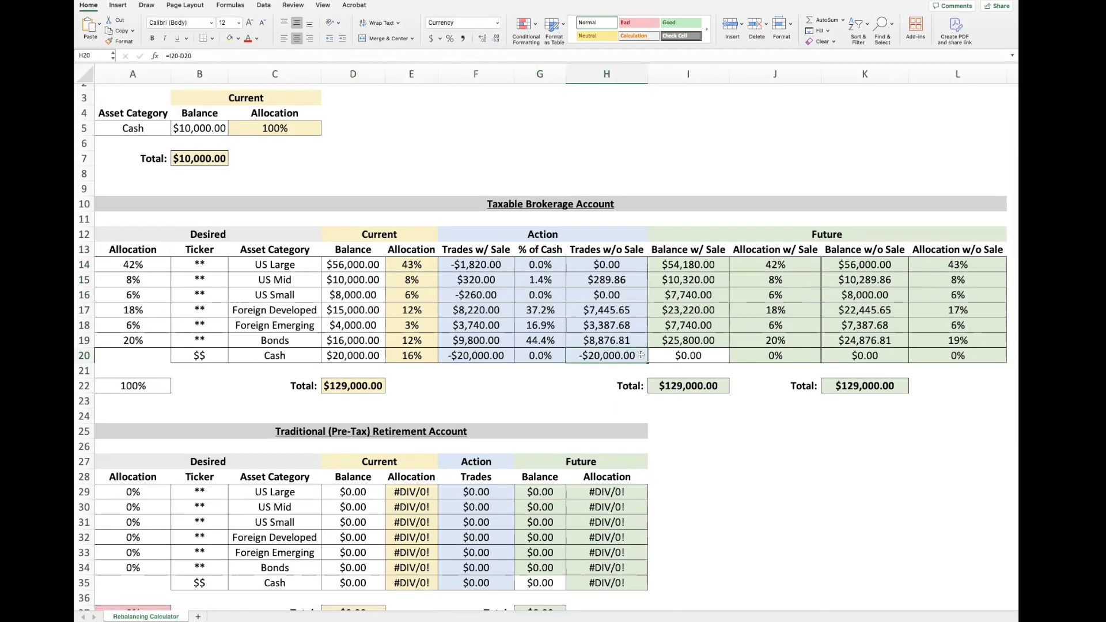
pyautogui.click(635, 261)
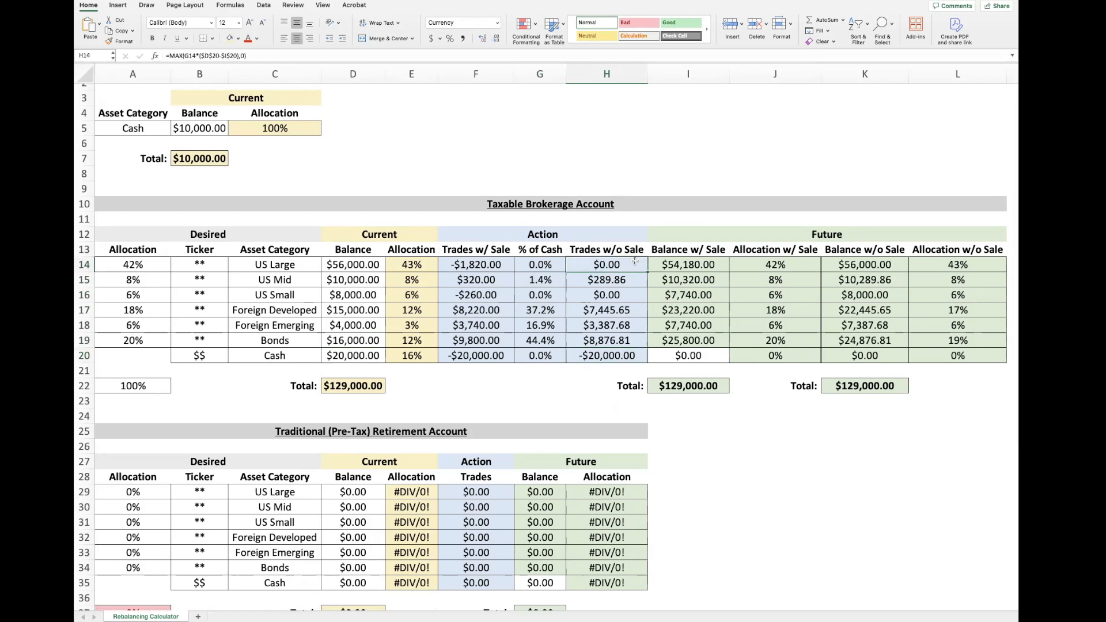
pyautogui.scroll(1, 635, 261)
pyautogui.click(862, 267)
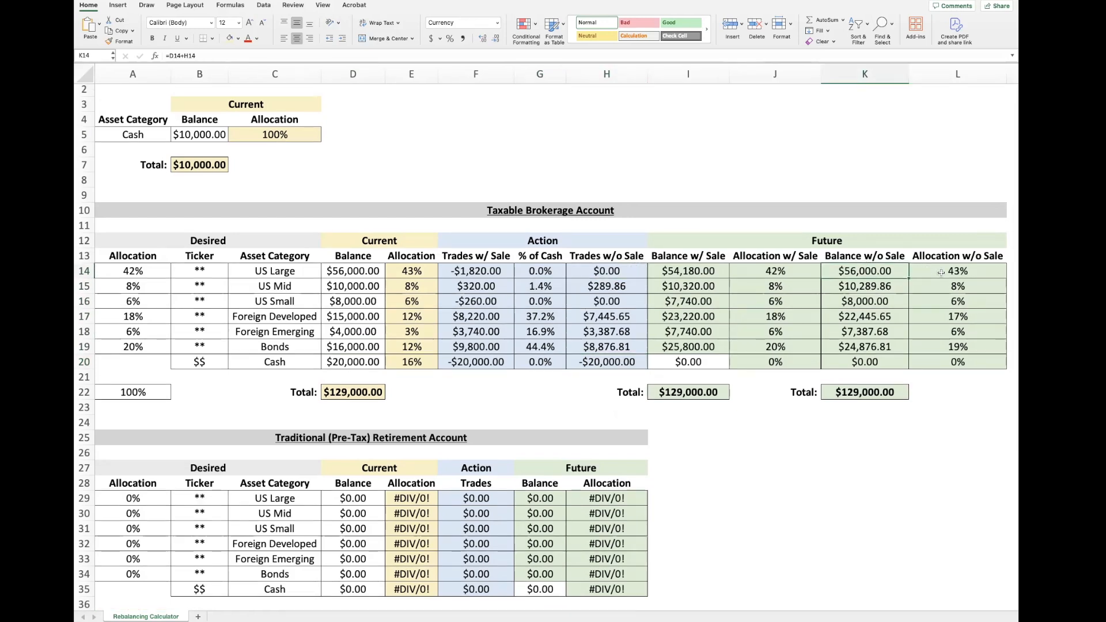
pyautogui.moveTo(983, 271); pyautogui.dragTo(983, 361)
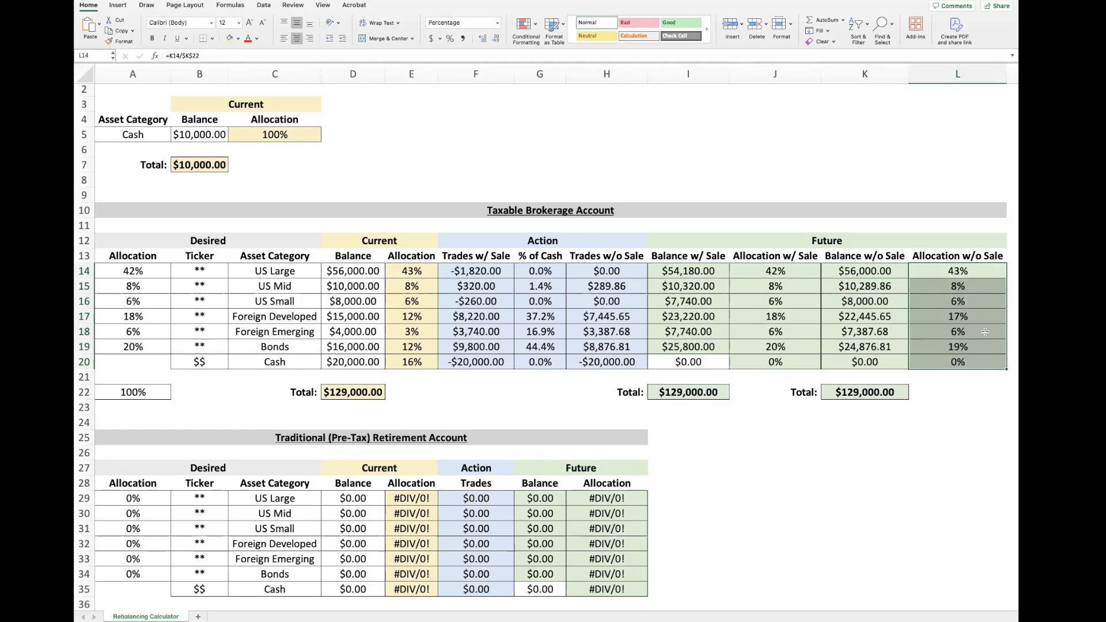
# - Compare the Bonds row's future Allocation w/o Sale with its desired and current allocations
pyautogui.click(984, 347)
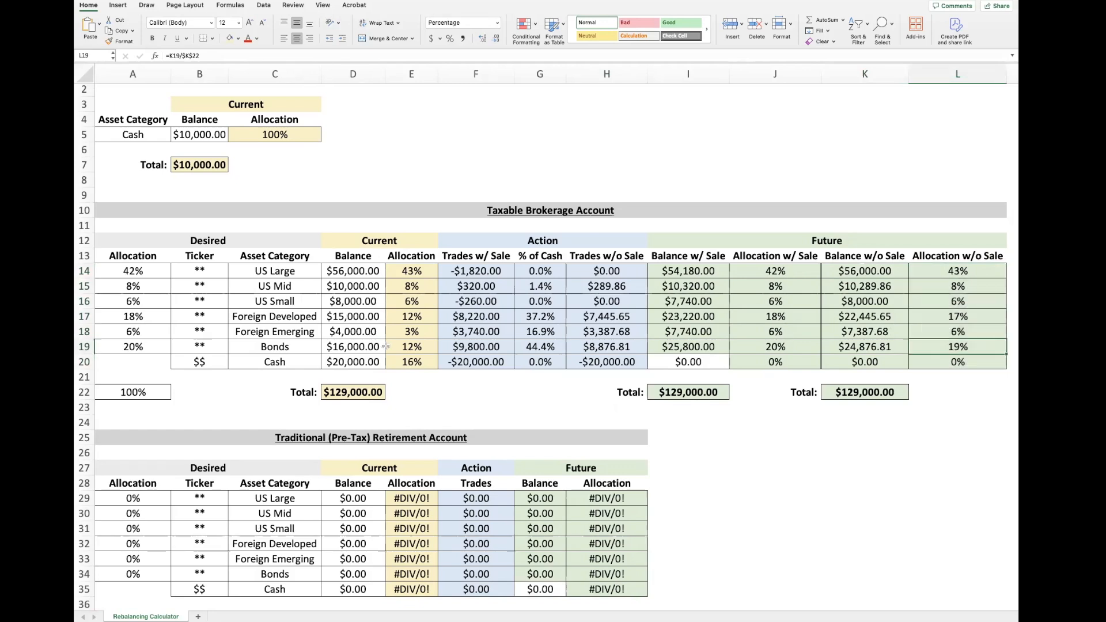
pyautogui.click(153, 346)
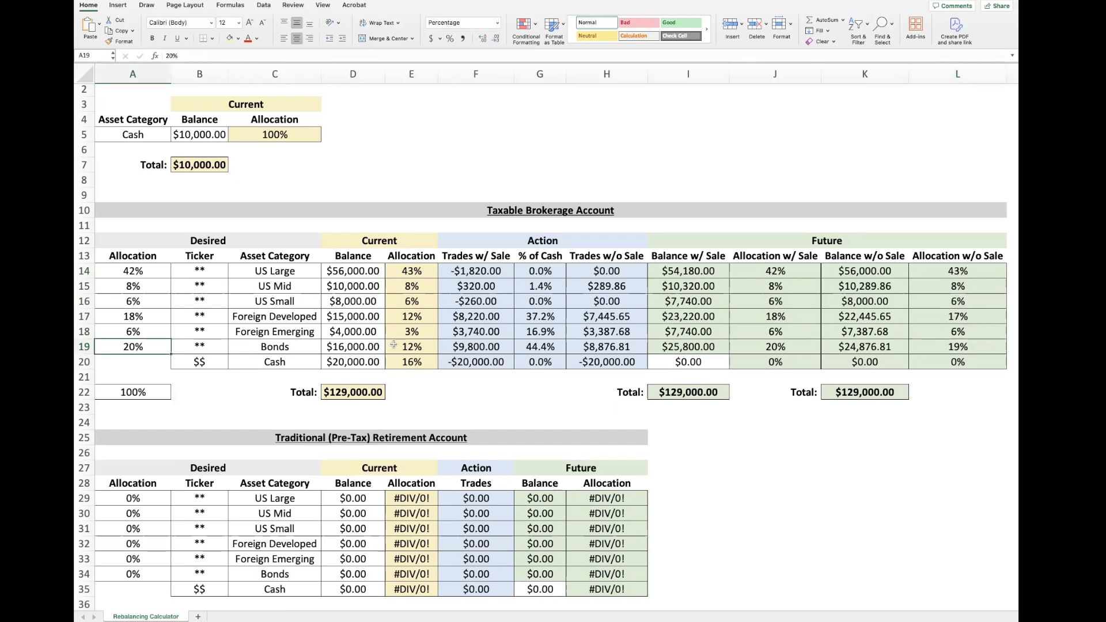
pyautogui.click(424, 345)
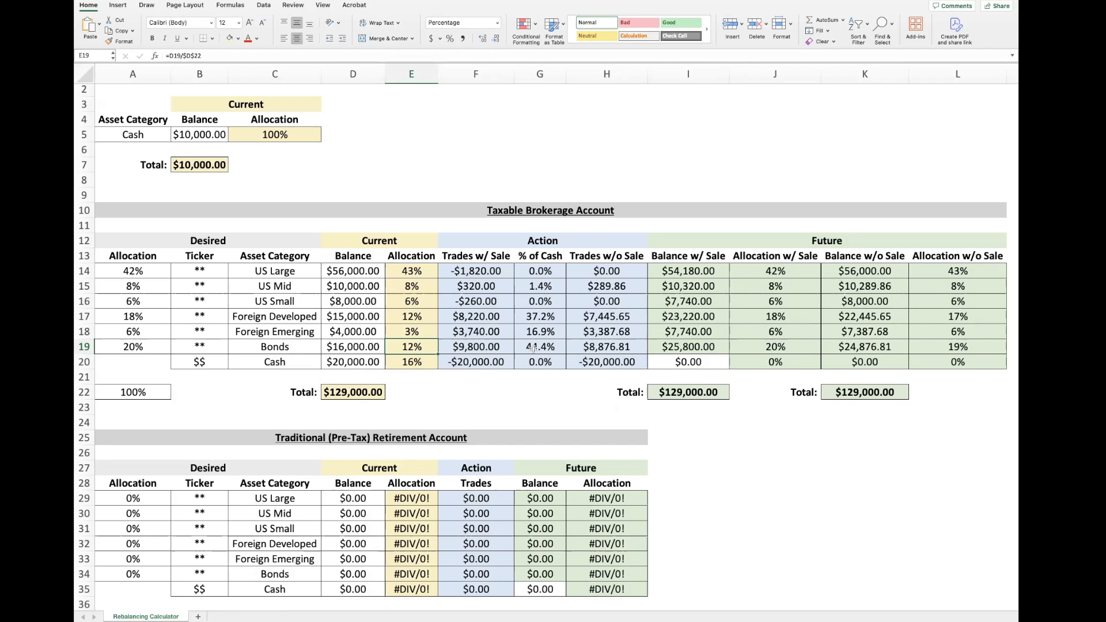
pyautogui.click(922, 343)
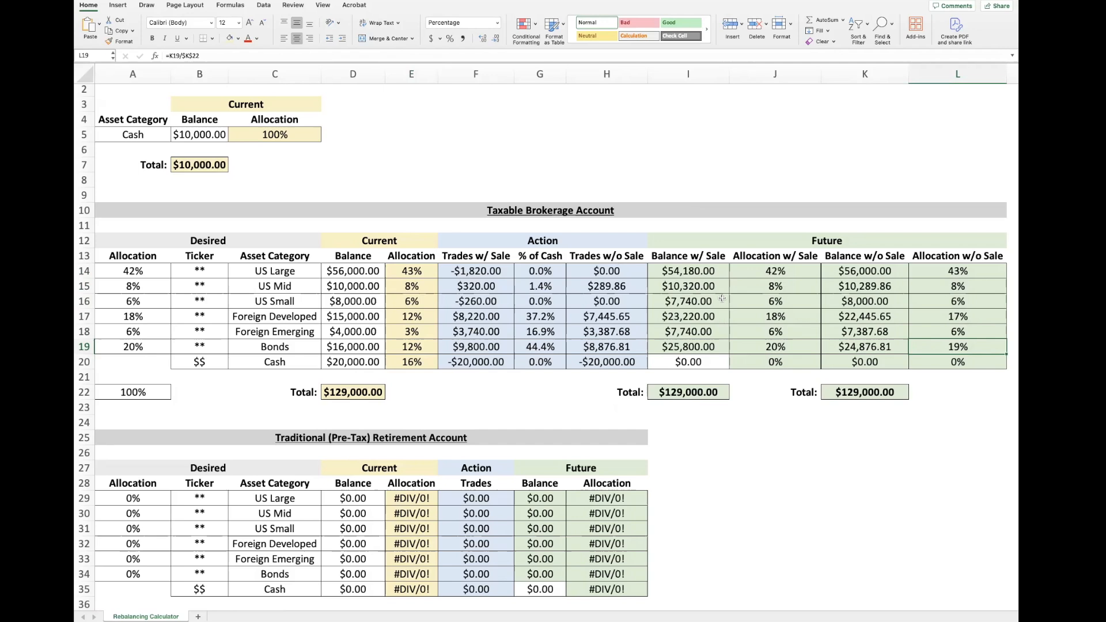
# - Compare the Taxable Brokerage Account's two future balance totals with its current balance total
pyautogui.click(719, 395)
pyautogui.click(854, 396)
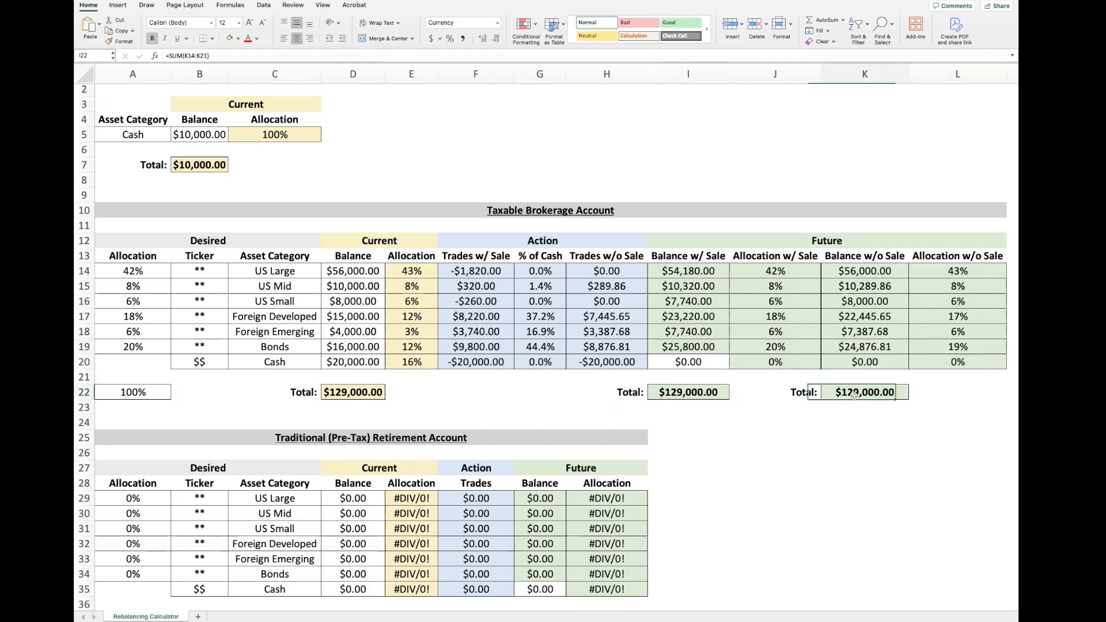
pyautogui.click(372, 394)
# - Set the Taxable Brokerage Account's current cash balance to 0 and its future cash Balance w/ Sale to 20000
pyautogui.click(369, 364)
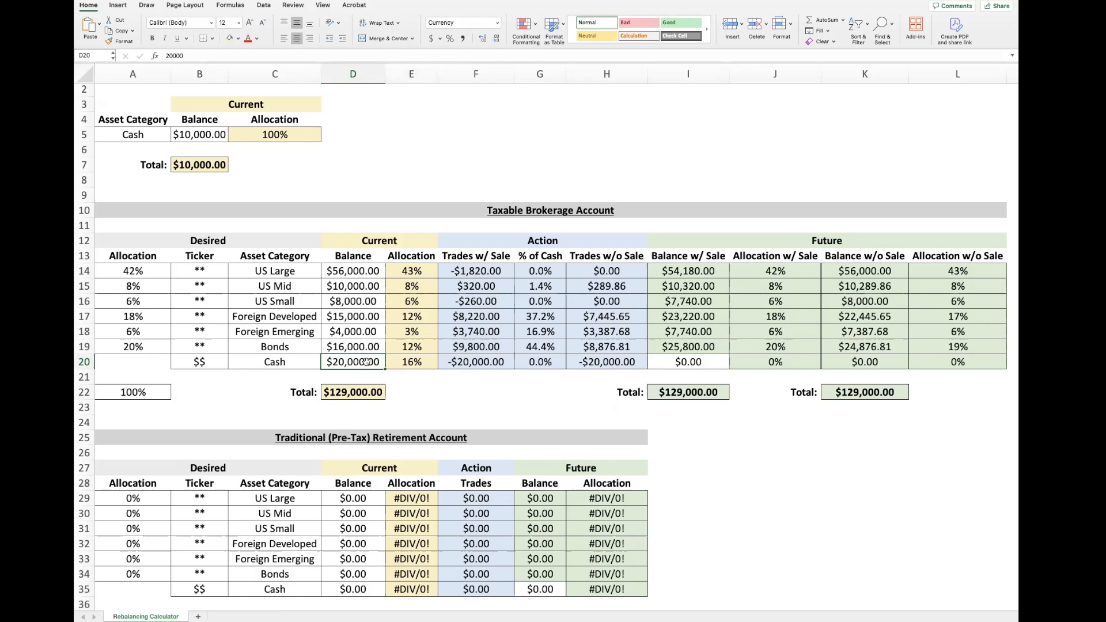
pyautogui.write('0')
pyautogui.press('Return')
pyautogui.click(718, 361)
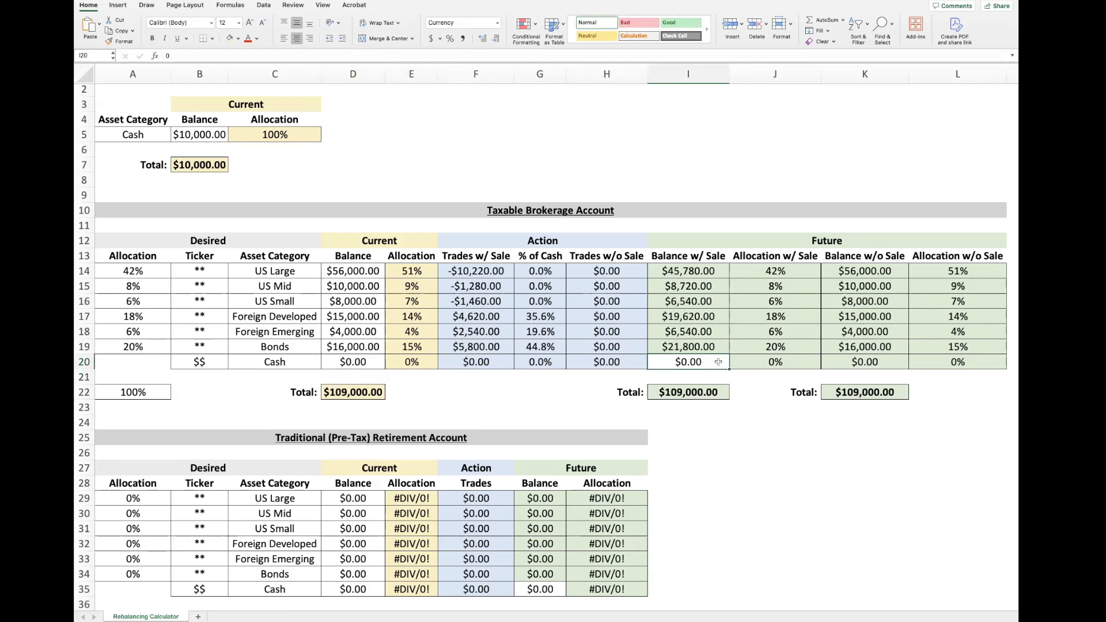
pyautogui.write('20000')
# - Examine the Taxable Brokerage Account's trades with and without sale, and the total of its Balance w/o Sale column
pyautogui.click(484, 271)
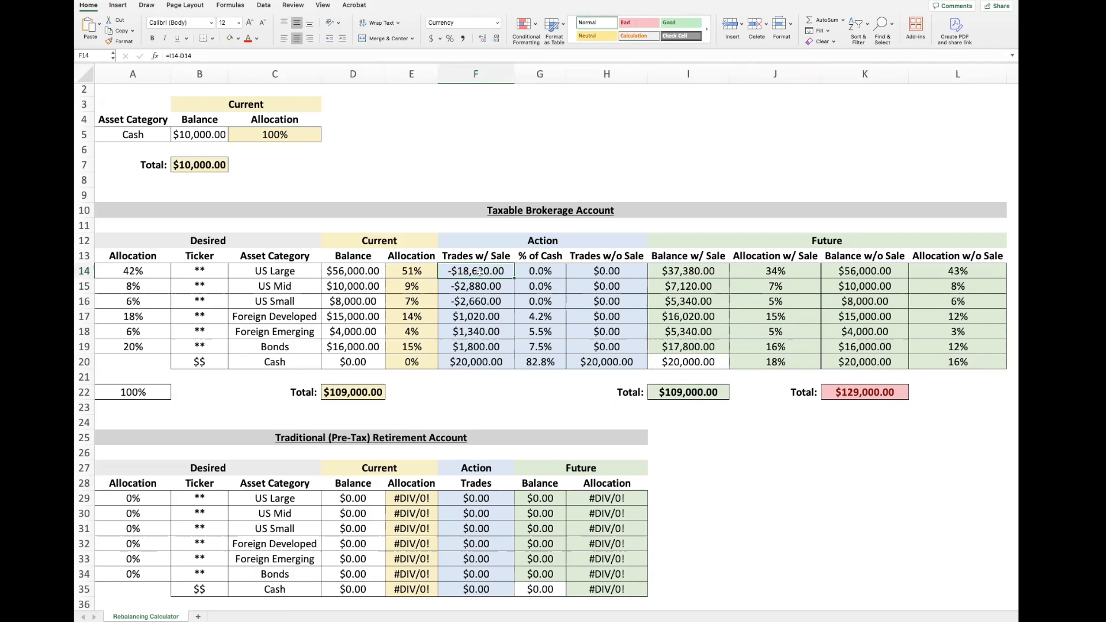
pyautogui.moveTo(480, 272); pyautogui.dragTo(485, 343)
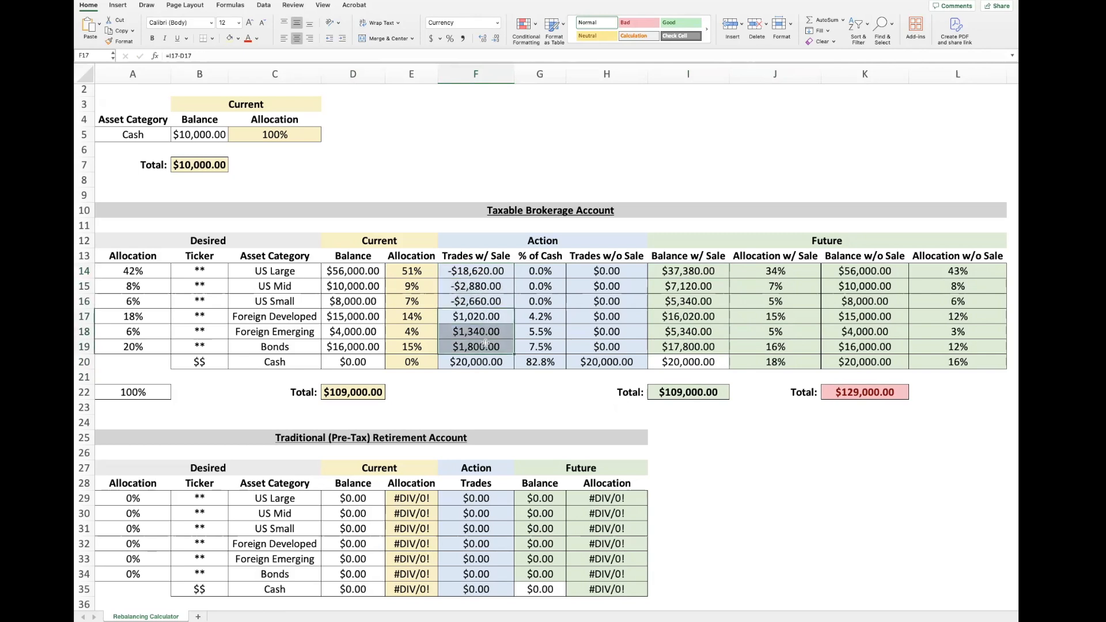
pyautogui.moveTo(589, 268); pyautogui.dragTo(635, 346)
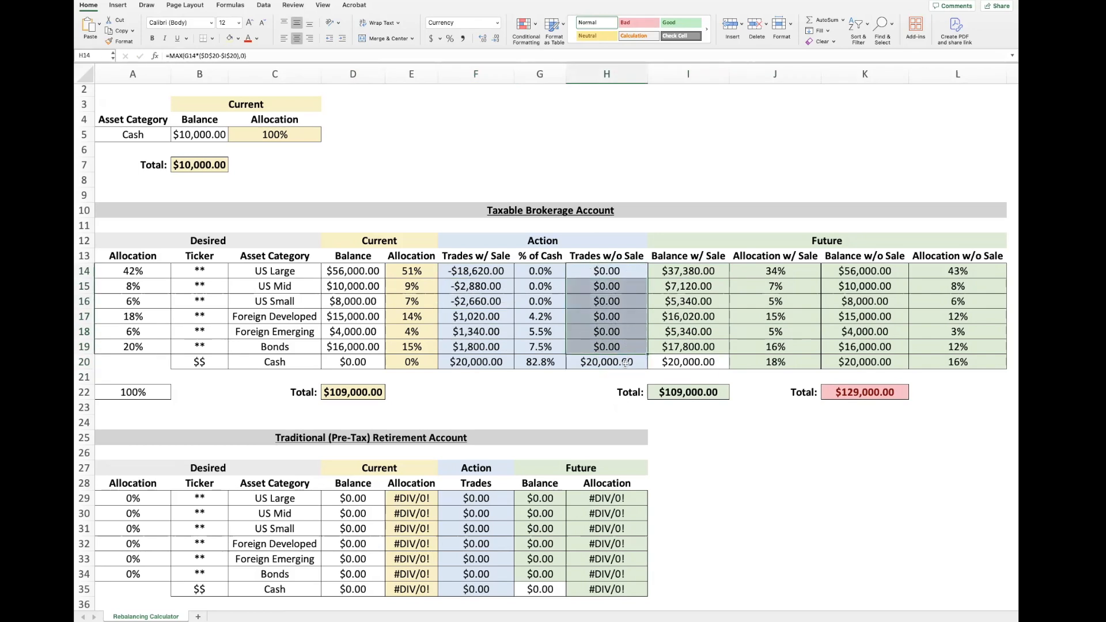
pyautogui.click(869, 394)
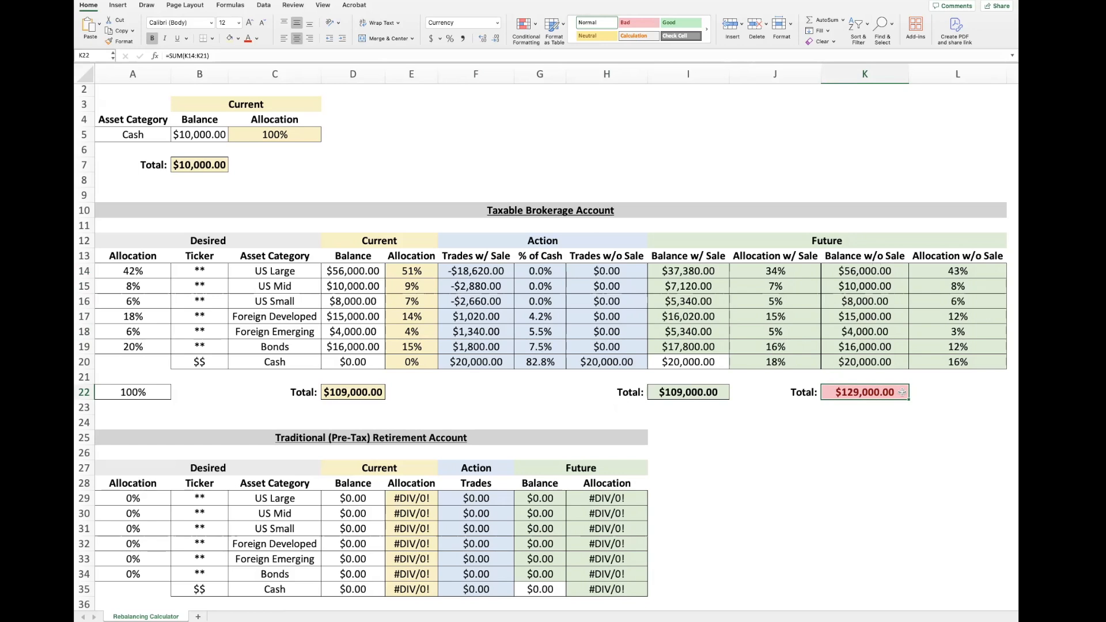
# - Reset the Taxable Brokerage Account's future cash Balance w/ Sale to 0 and its current cash balance to 20000
pyautogui.click(688, 362)
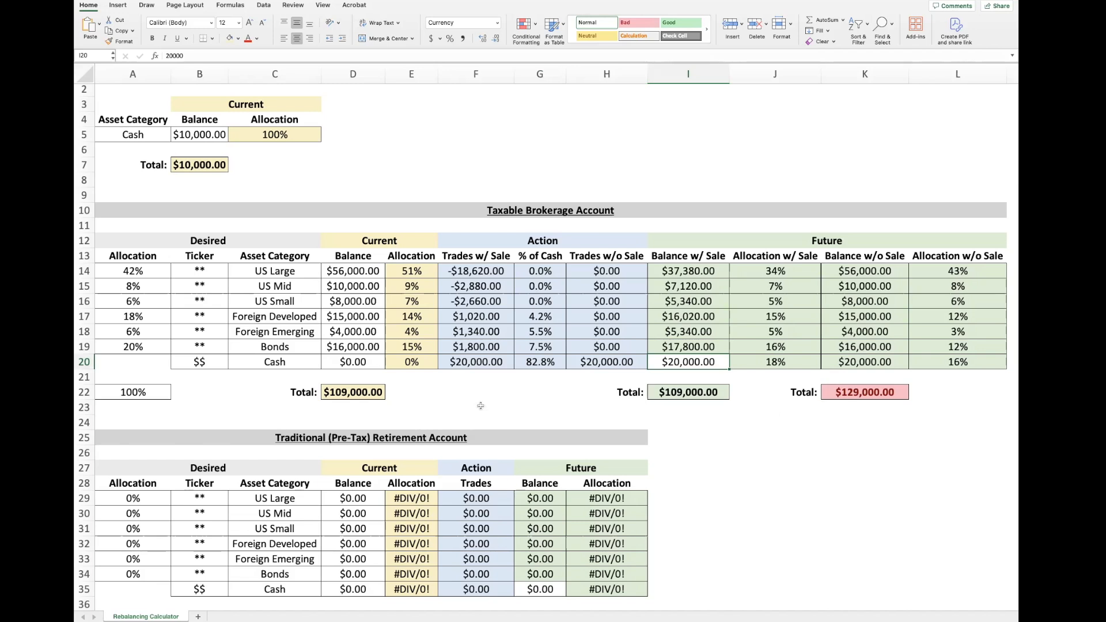
pyautogui.click(326, 362)
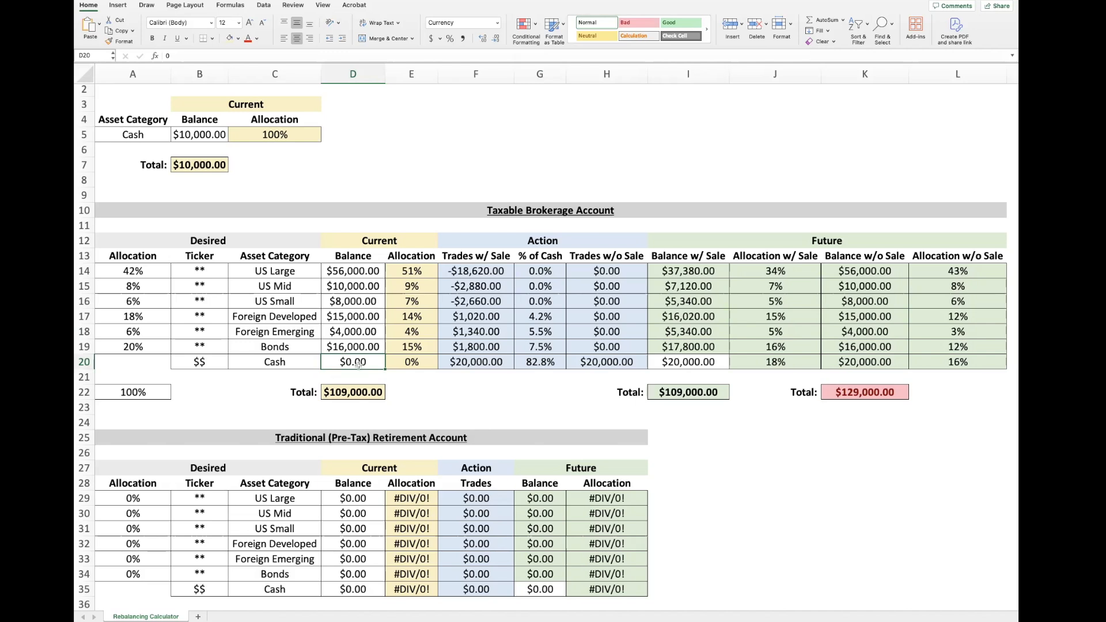
pyautogui.write('20000')
# - Review the US Large row's desired allocation, ticker, asset category and current balance in the Taxable Brokerage Account
pyautogui.click(156, 270)
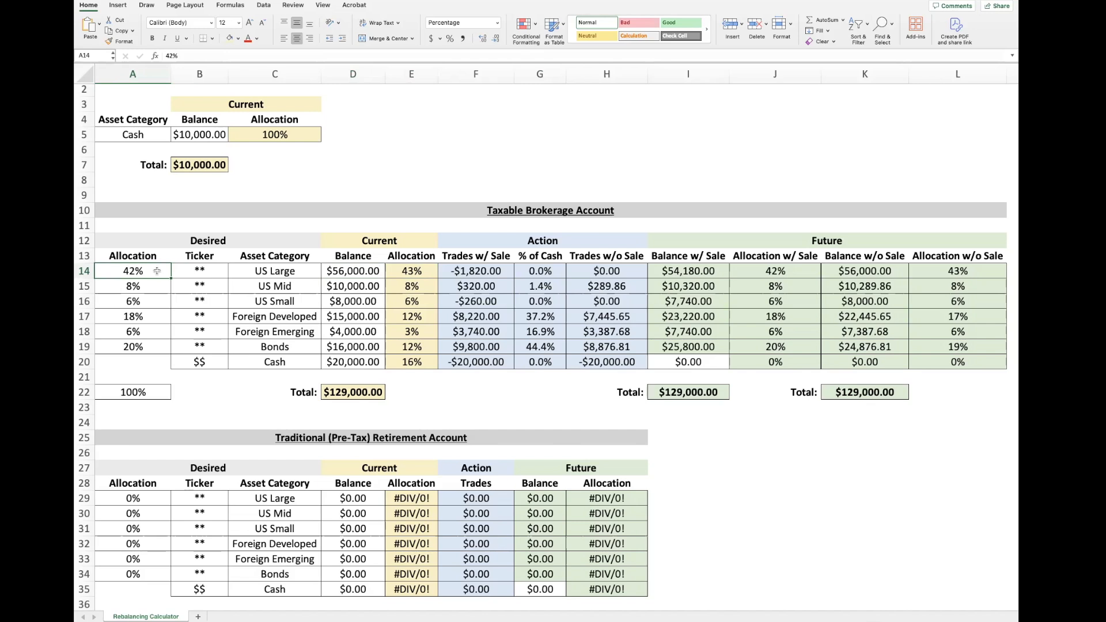
pyautogui.click(201, 271)
pyautogui.click(302, 271)
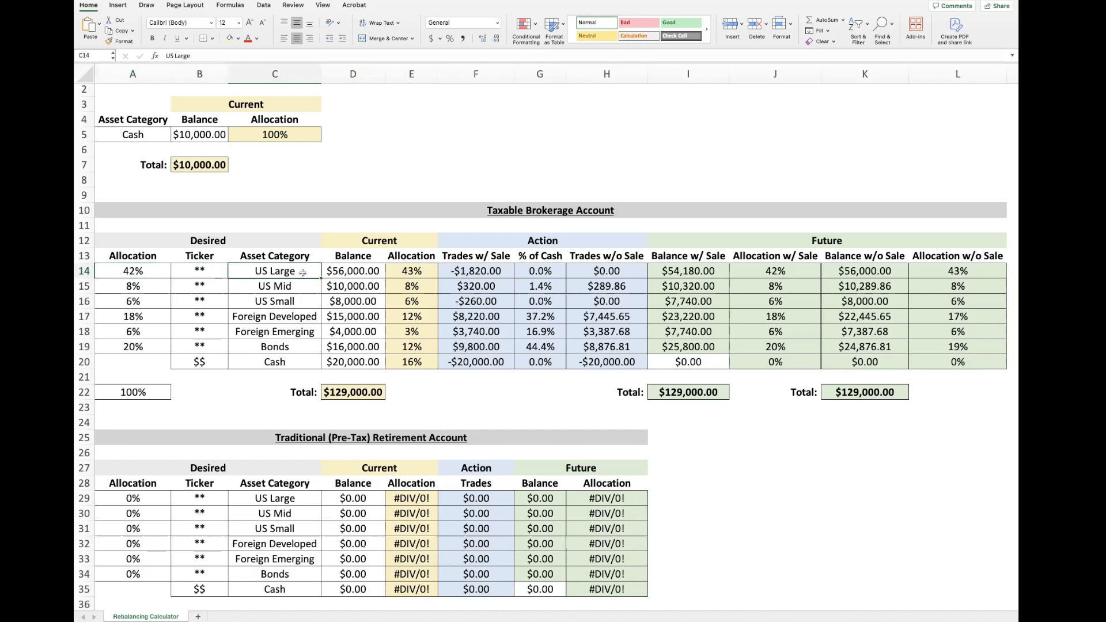
pyautogui.click(362, 272)
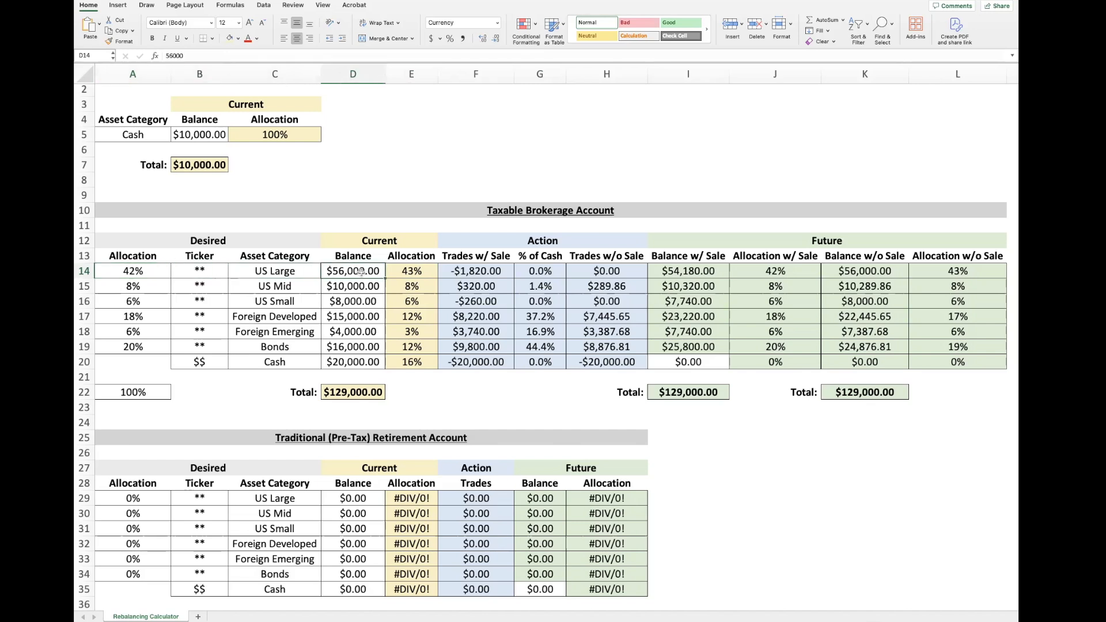
# - Inspect the US Large current allocation formula, =D14/$D$22, and fill it down through the Taxable Brokerage Account's Cash row
pyautogui.doubleClick(417, 271)
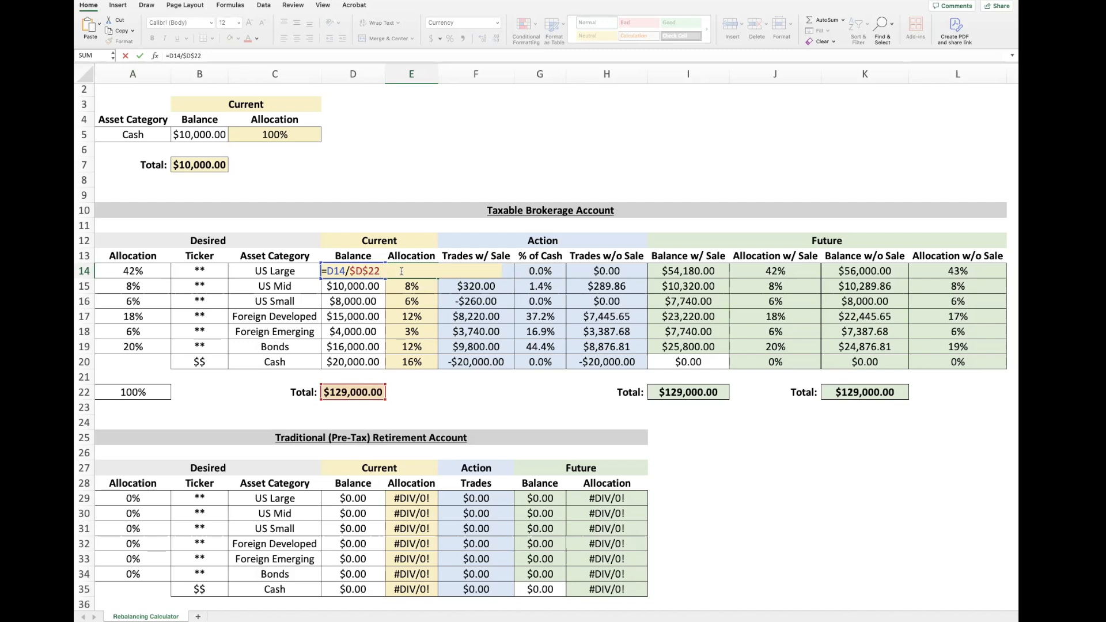
pyautogui.press('Escape')
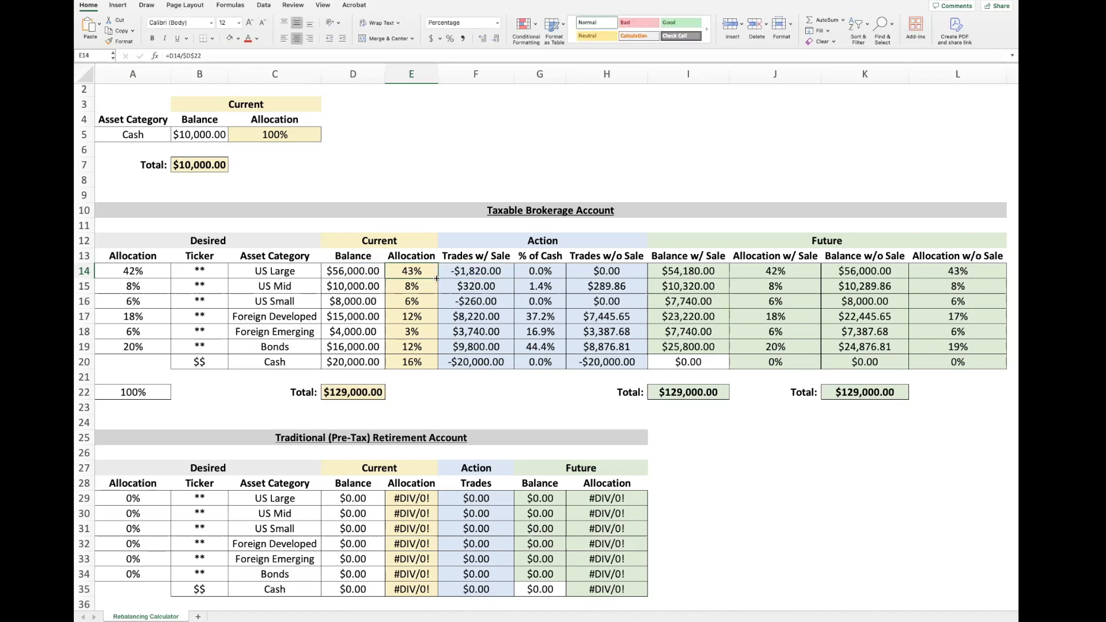
pyautogui.moveTo(437, 279); pyautogui.dragTo(437, 362)
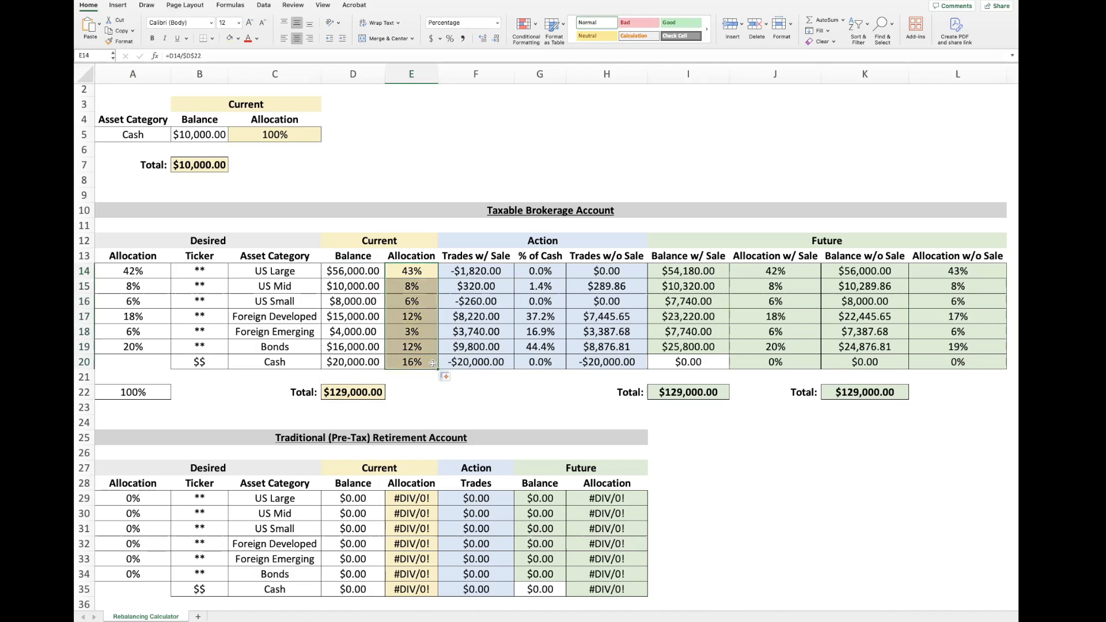
# - Check the Cash row's current allocation formula and fill the US Large Trades w/ Sale formula, =I14-D14, down through the Cash row
pyautogui.doubleClick(426, 361)
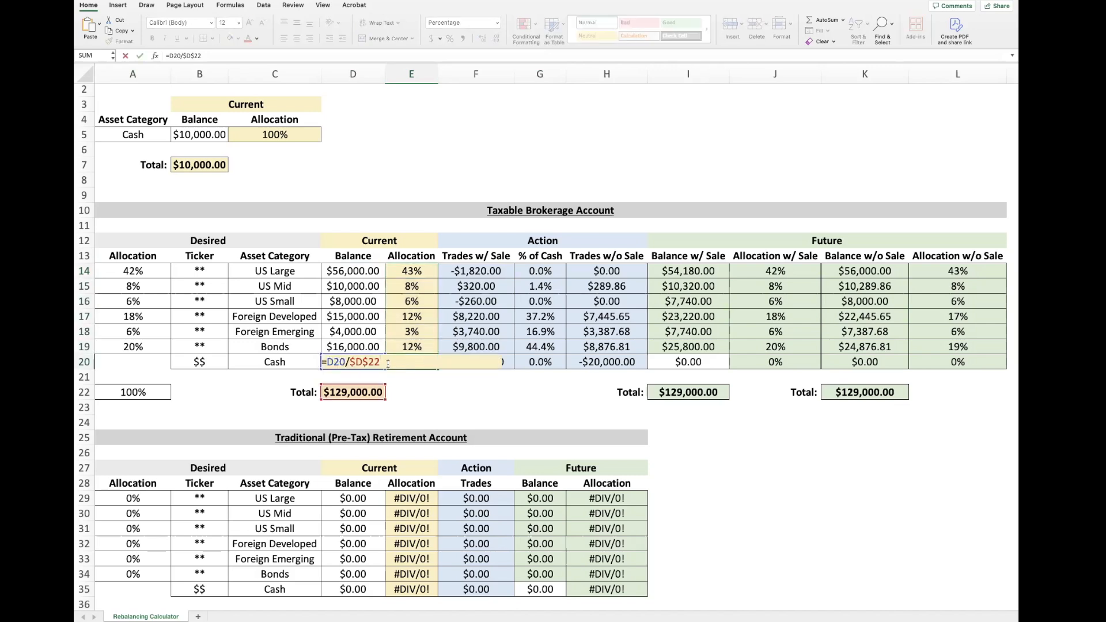
pyautogui.click(504, 271)
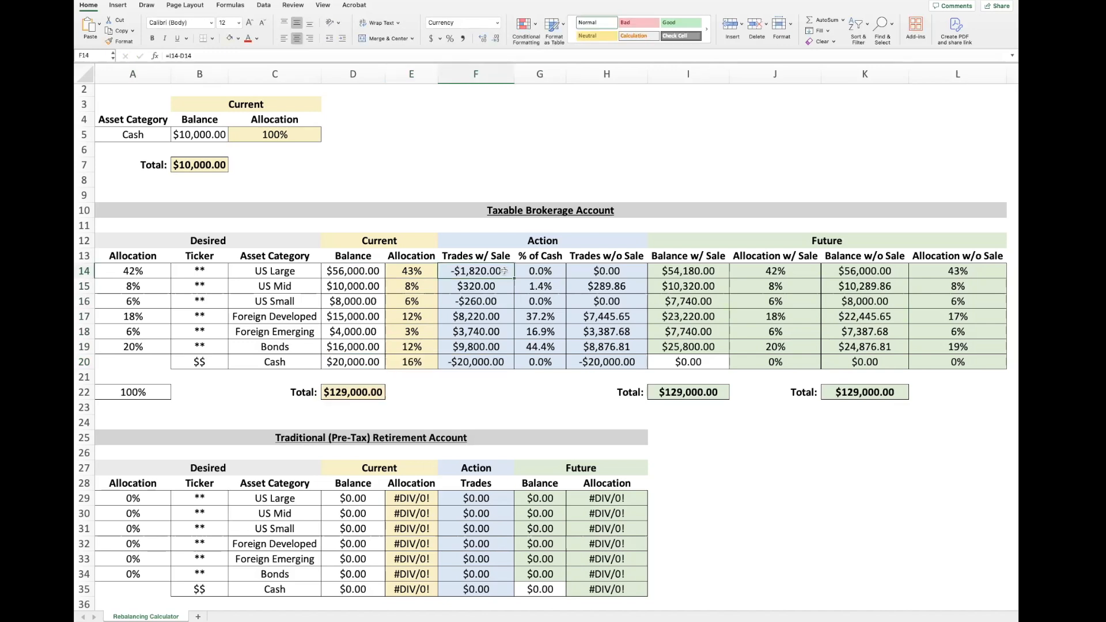
pyautogui.doubleClick(504, 270)
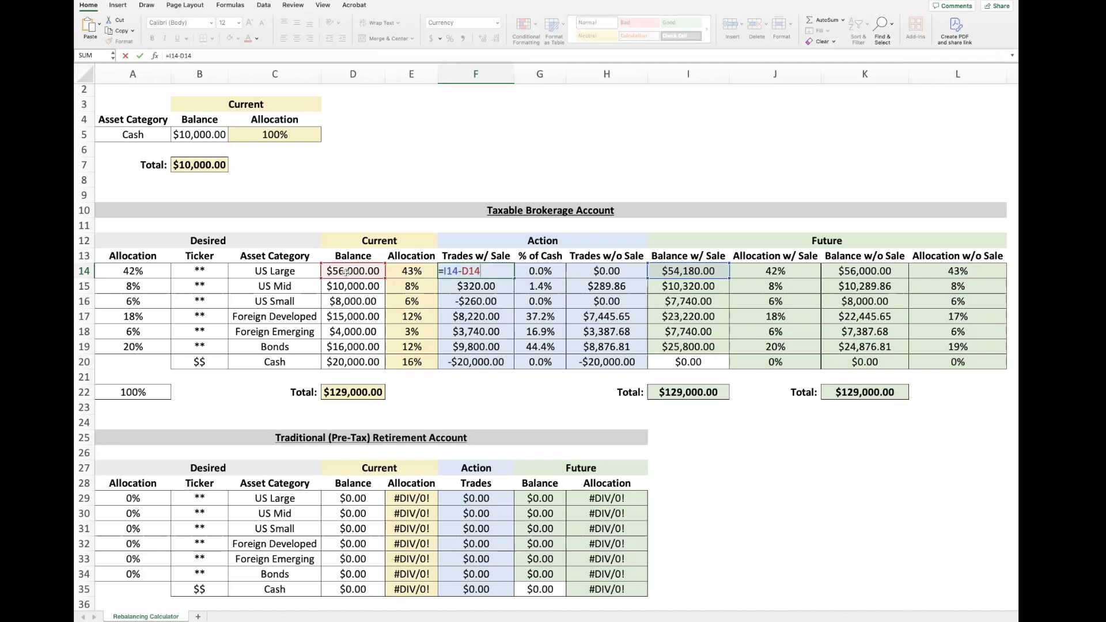
pyautogui.press('Escape')
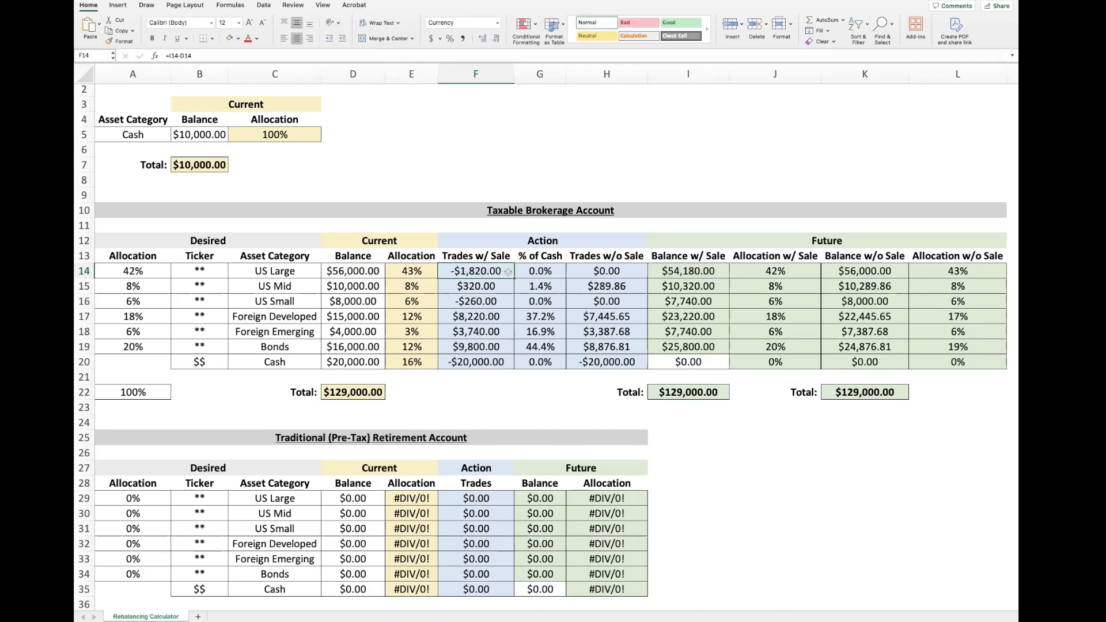
pyautogui.moveTo(513, 277); pyautogui.dragTo(513, 363)
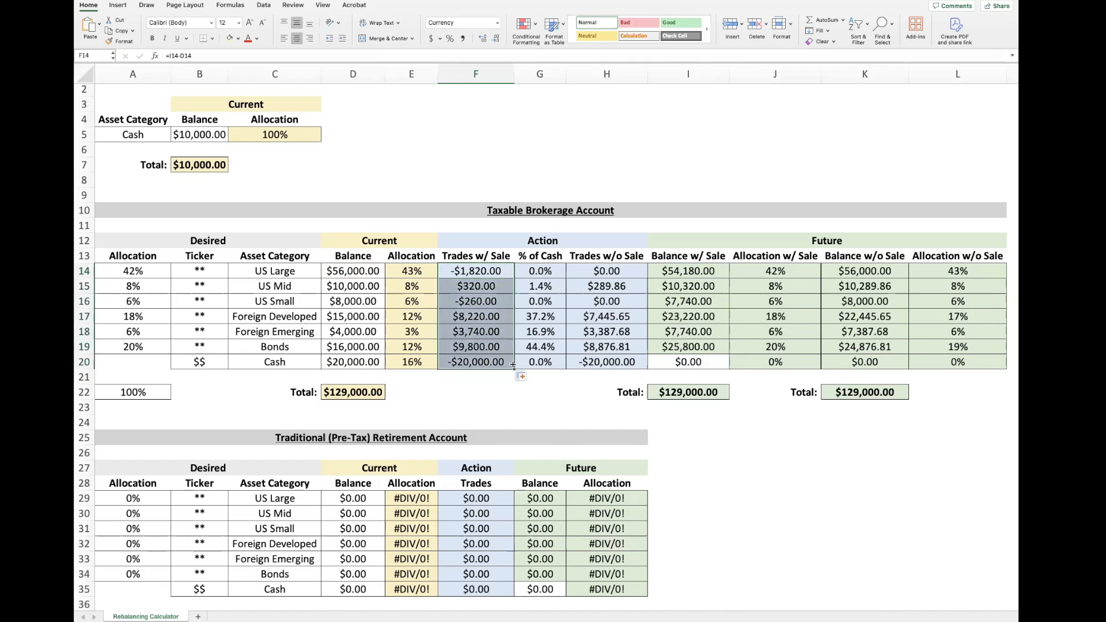
# - Inspect the US Large % of Cash formula and review the Taxable Brokerage Account's Trades w/o Sale cells across the asset categories
pyautogui.click(547, 286)
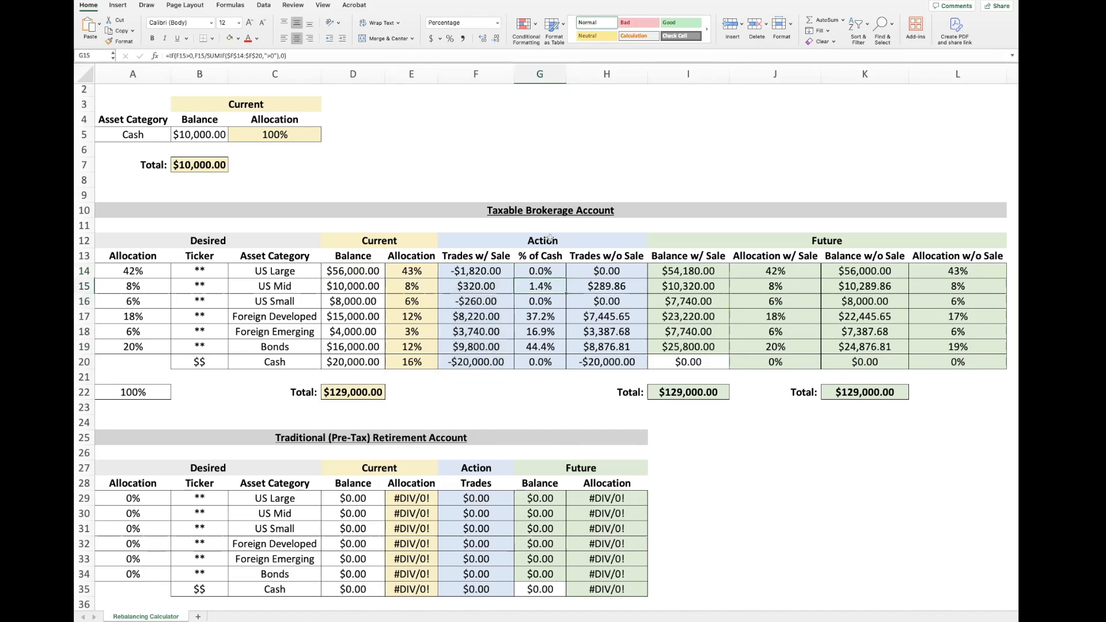
pyautogui.doubleClick(558, 268)
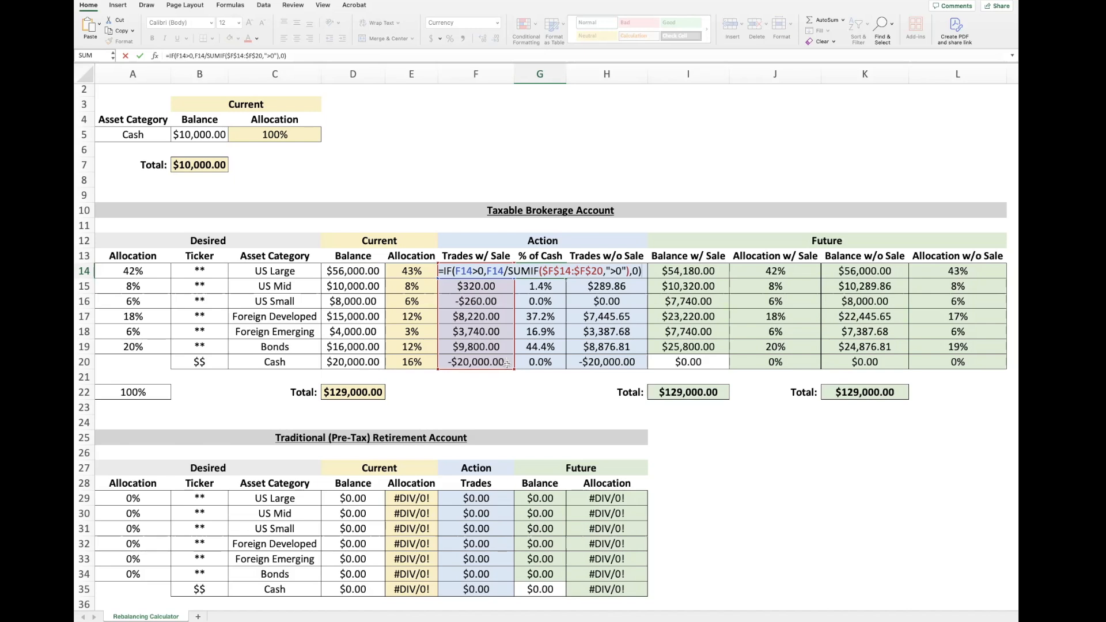
pyautogui.click(619, 286)
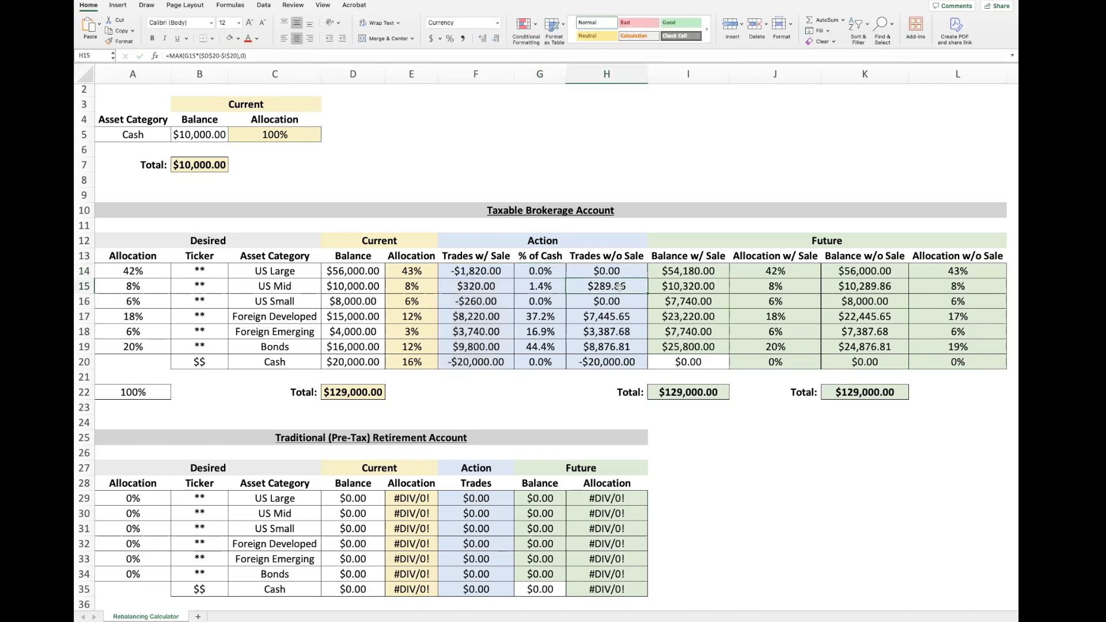
pyautogui.click(615, 361)
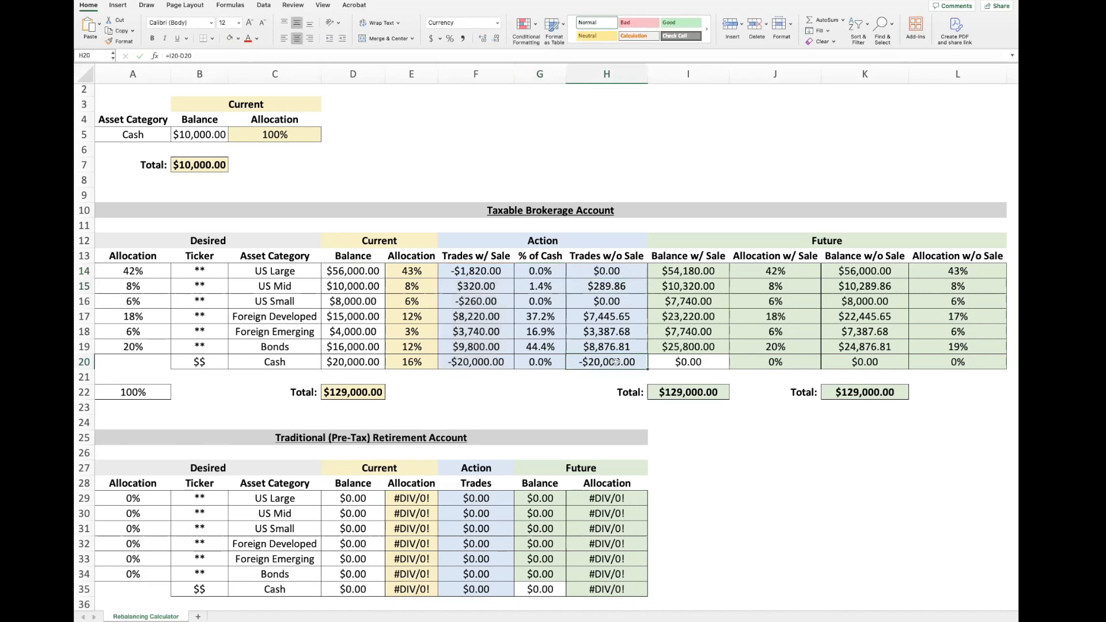
pyautogui.click(631, 272)
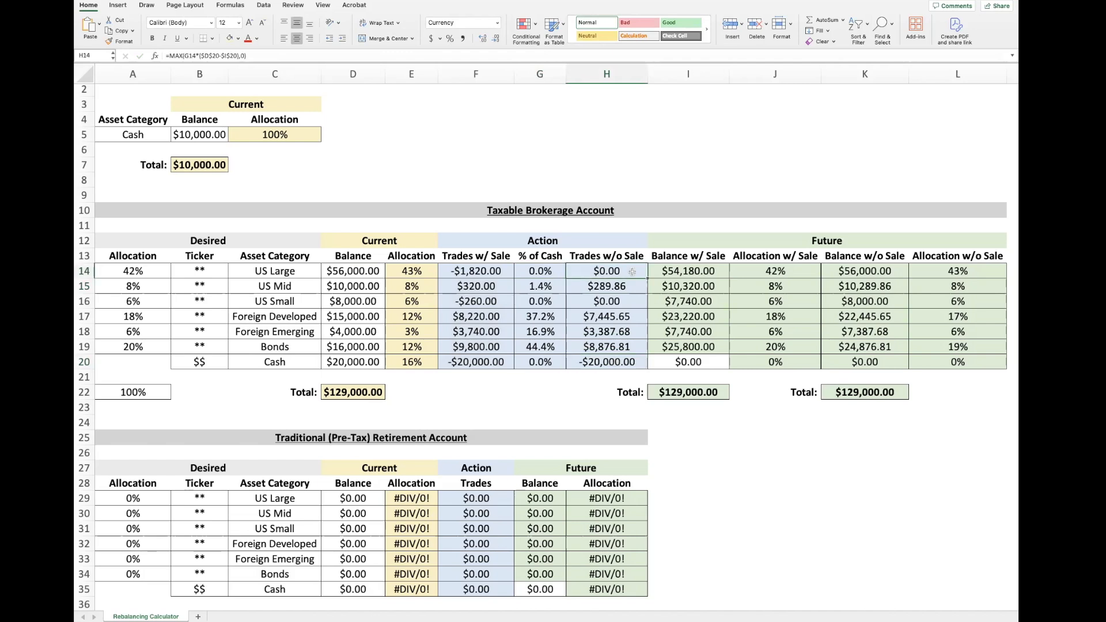
pyautogui.click(637, 287)
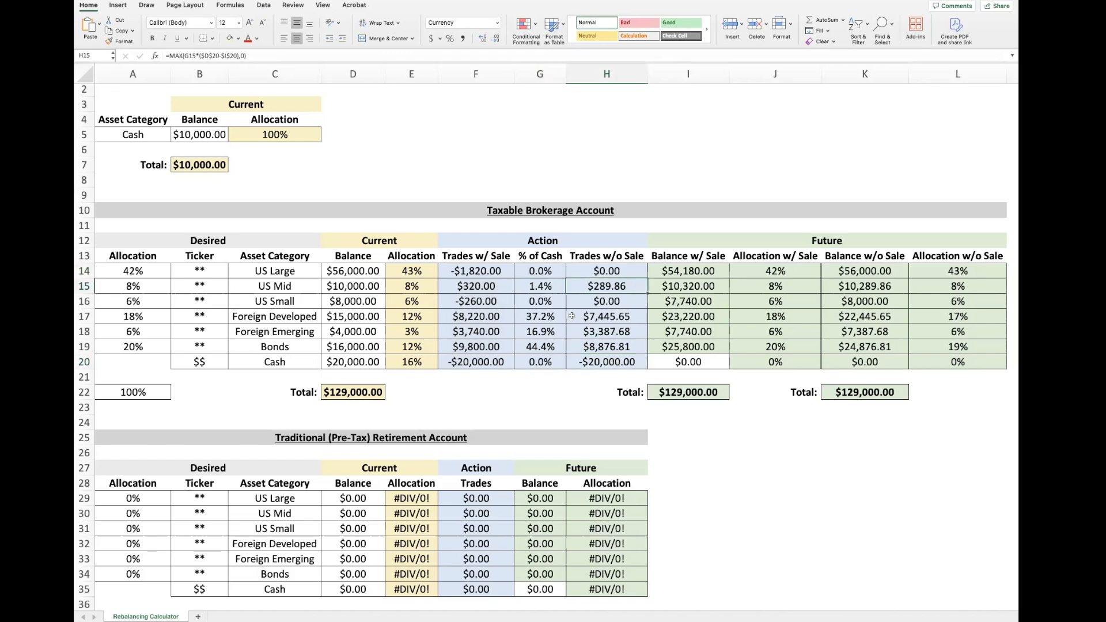
pyautogui.click(637, 314)
pyautogui.click(639, 331)
pyautogui.click(639, 346)
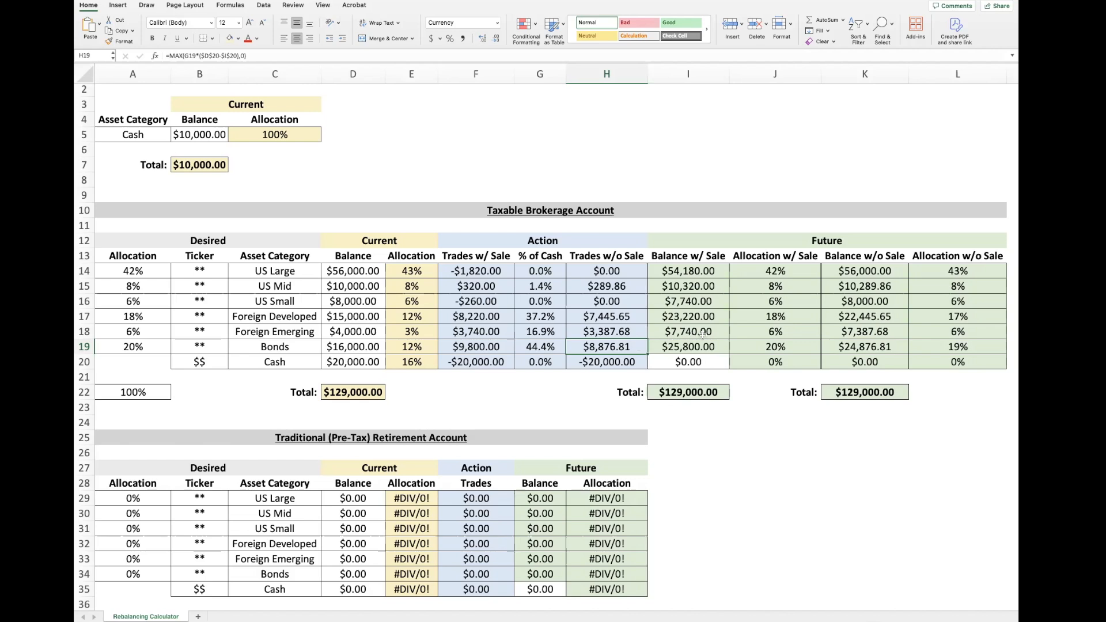
# - Examine the cash difference term, ($D$20-$I$20), in the US Large Trades w/o Sale formula
pyautogui.doubleClick(631, 271)
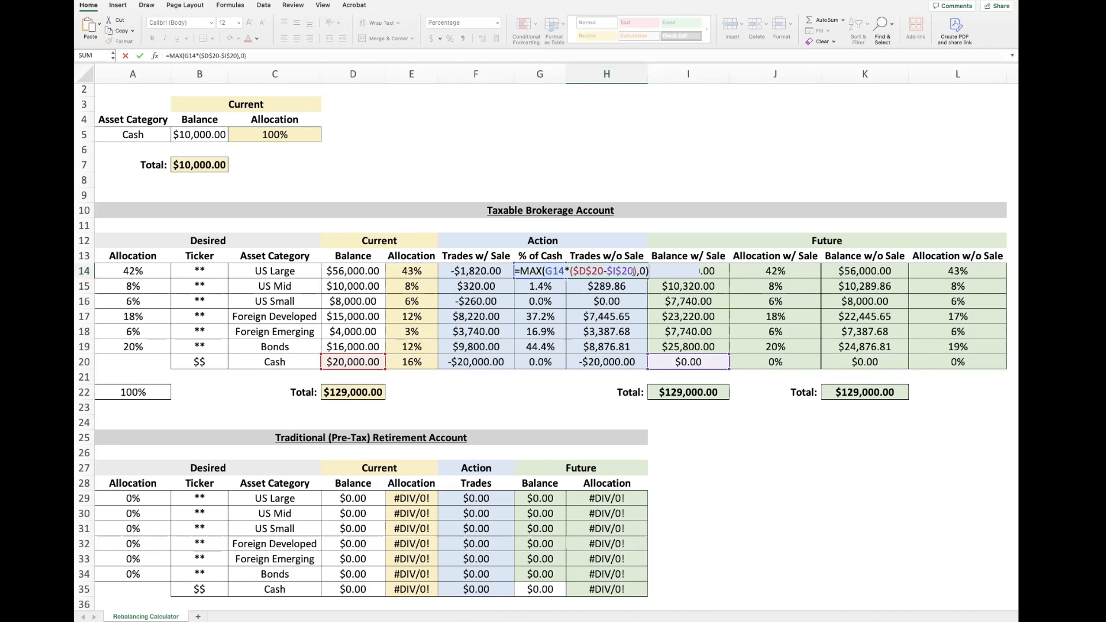
pyautogui.moveTo(635, 270); pyautogui.dragTo(571, 270)
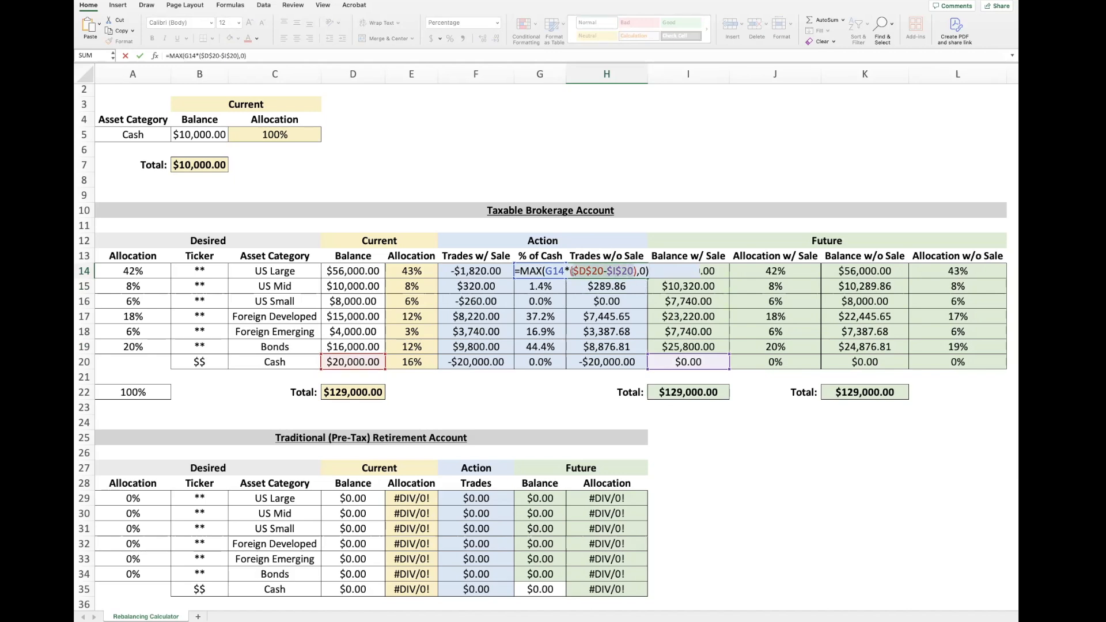
pyautogui.click(633, 271)
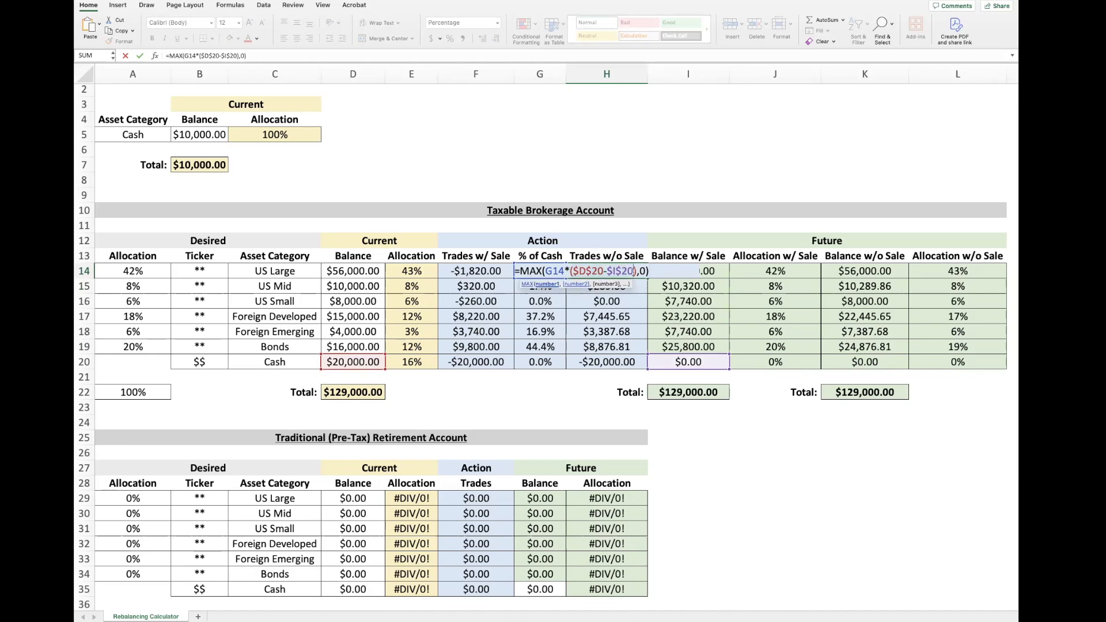
# - Fill the US Large % of Cash formula down through Cash and the Trades w/o Sale formula down through Bonds
pyautogui.click(552, 271)
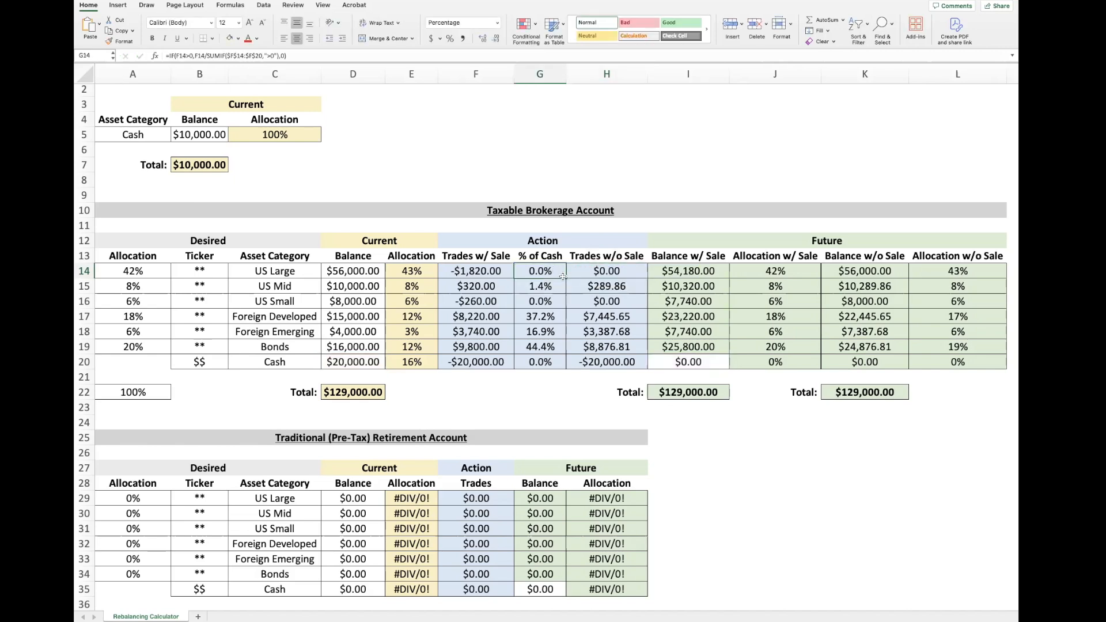
pyautogui.moveTo(565, 279); pyautogui.dragTo(567, 368)
pyautogui.click(634, 271)
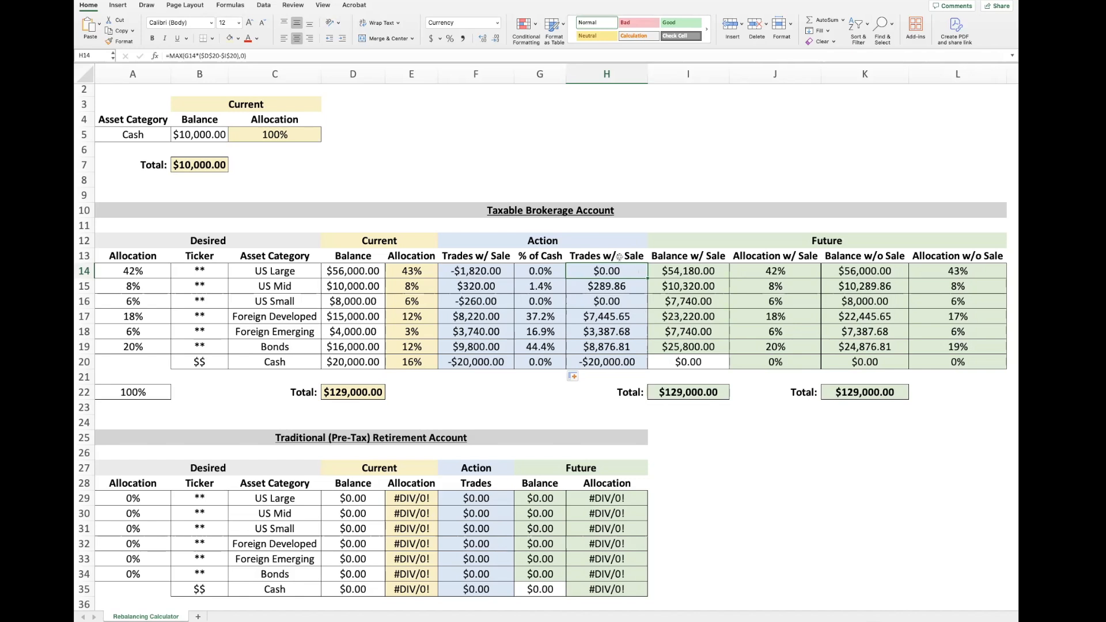
pyautogui.moveTo(647, 278); pyautogui.dragTo(645, 348)
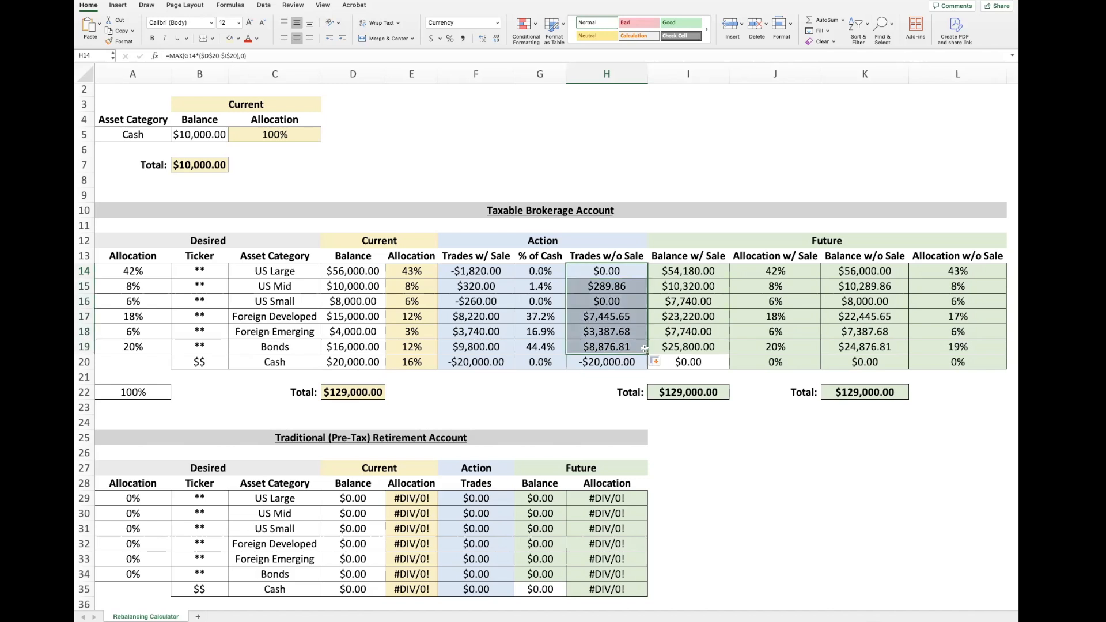
# - Inspect the Cash row's Trades w/o Sale formula and the US Large Balance w/ Sale formula in the Taxable Brokerage Account
pyautogui.click(635, 361)
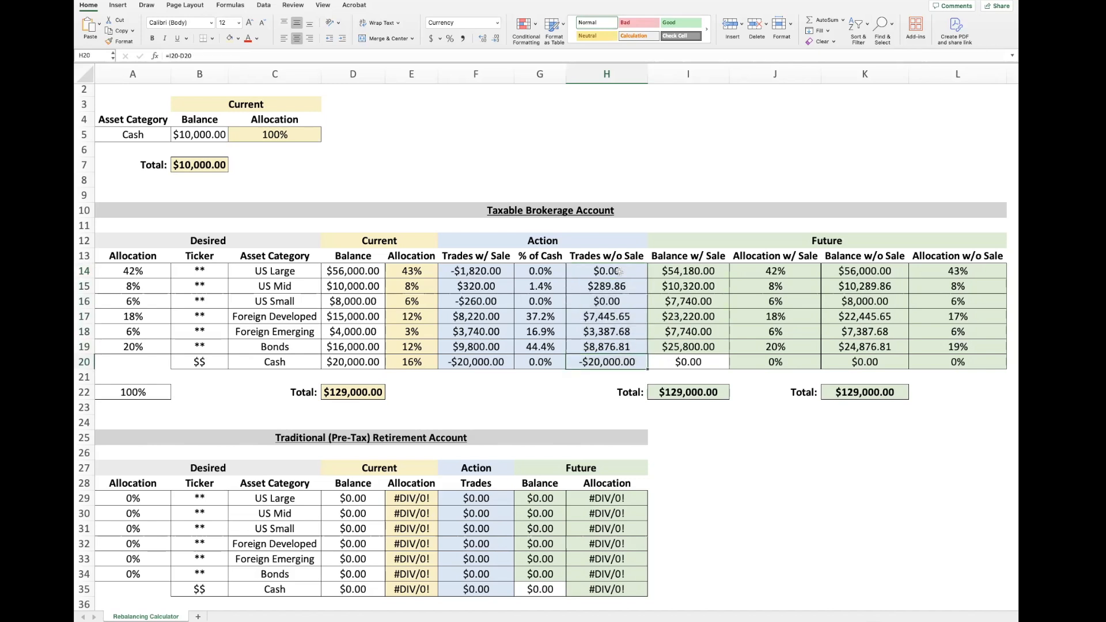
pyautogui.doubleClick(640, 362)
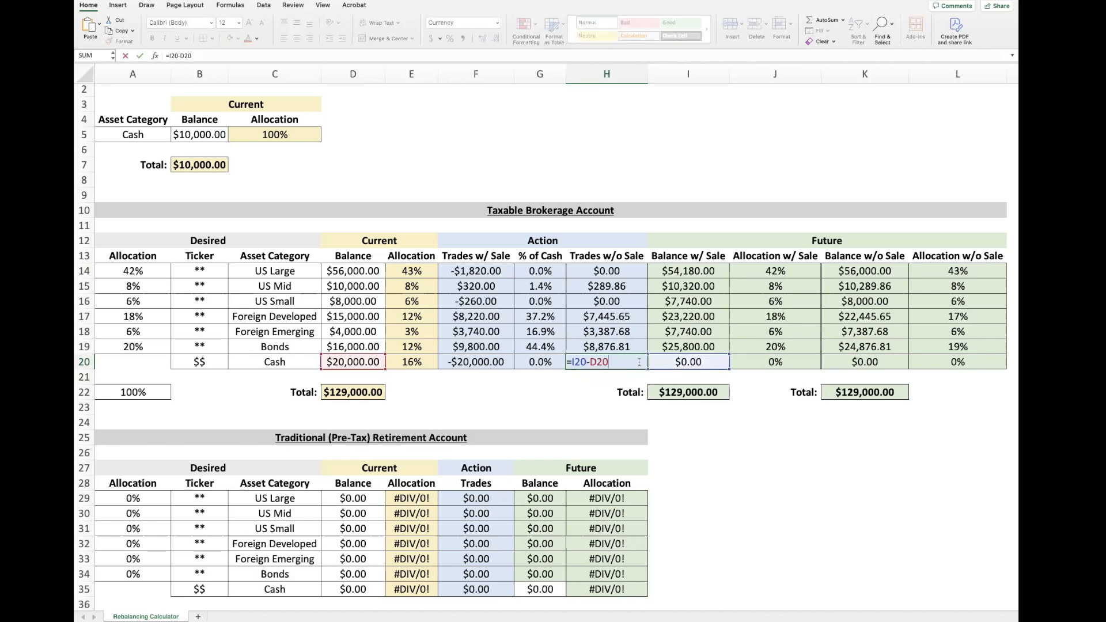
pyautogui.click(722, 271)
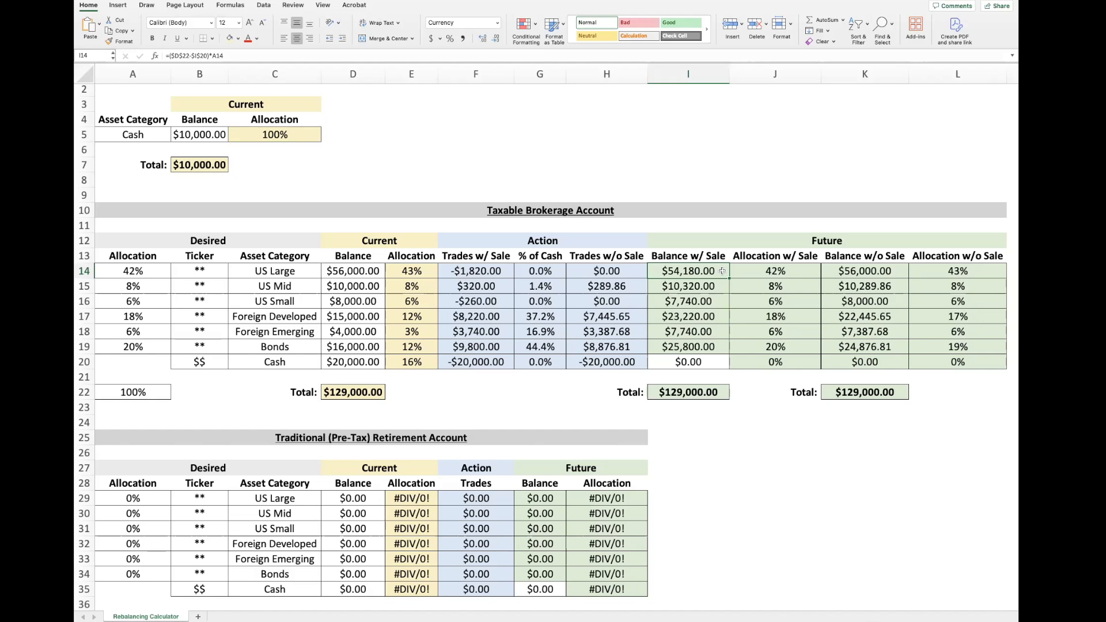
pyautogui.doubleClick(722, 270)
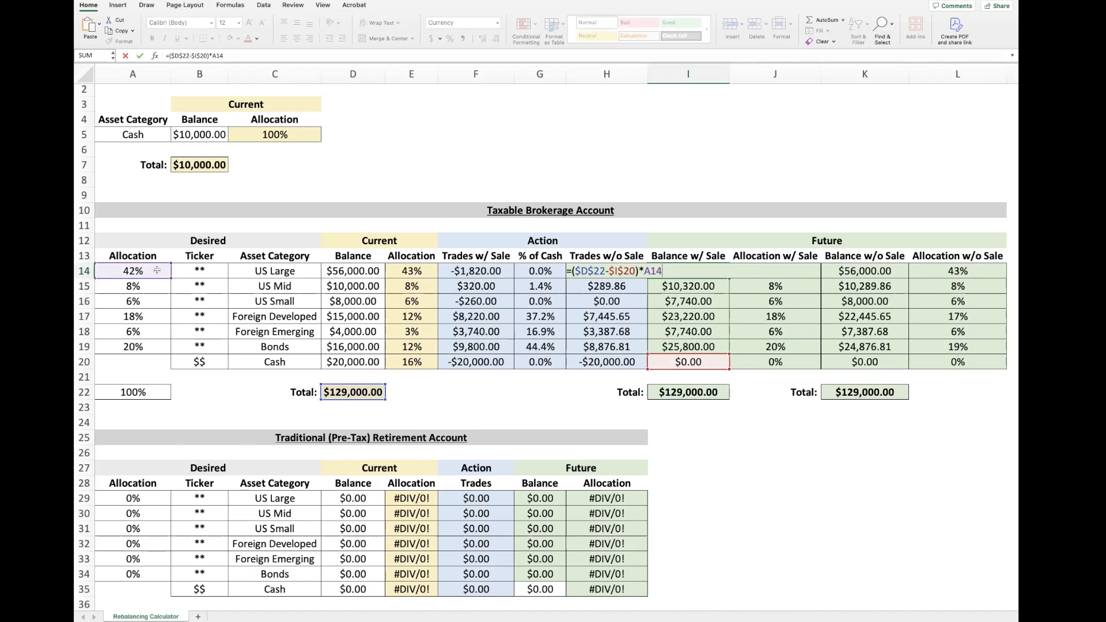
pyautogui.press('Escape')
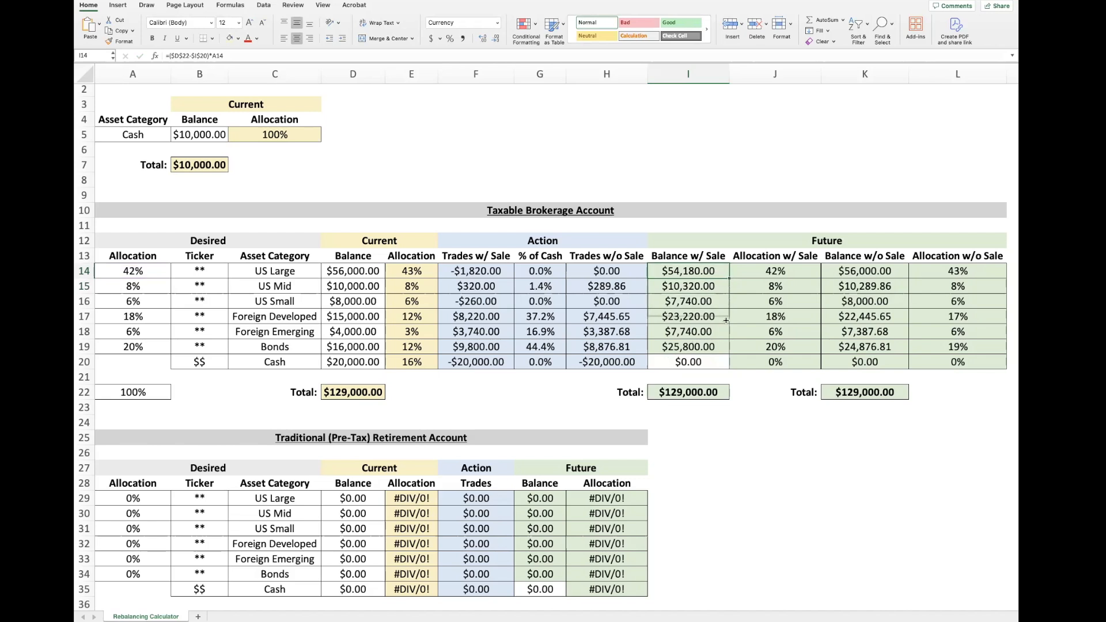
# - Inspect the US Large Allocation w/ Sale formula, =I14/$I$22, and fill it down through the Taxable Brokerage Account's Cash row
pyautogui.click(795, 272)
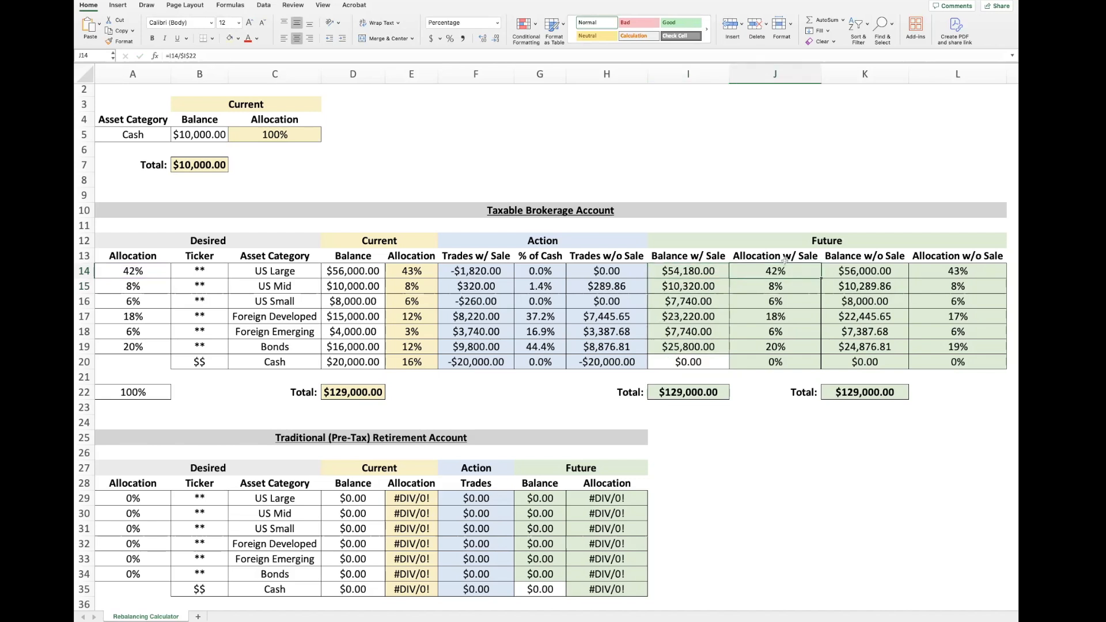
pyautogui.doubleClick(797, 273)
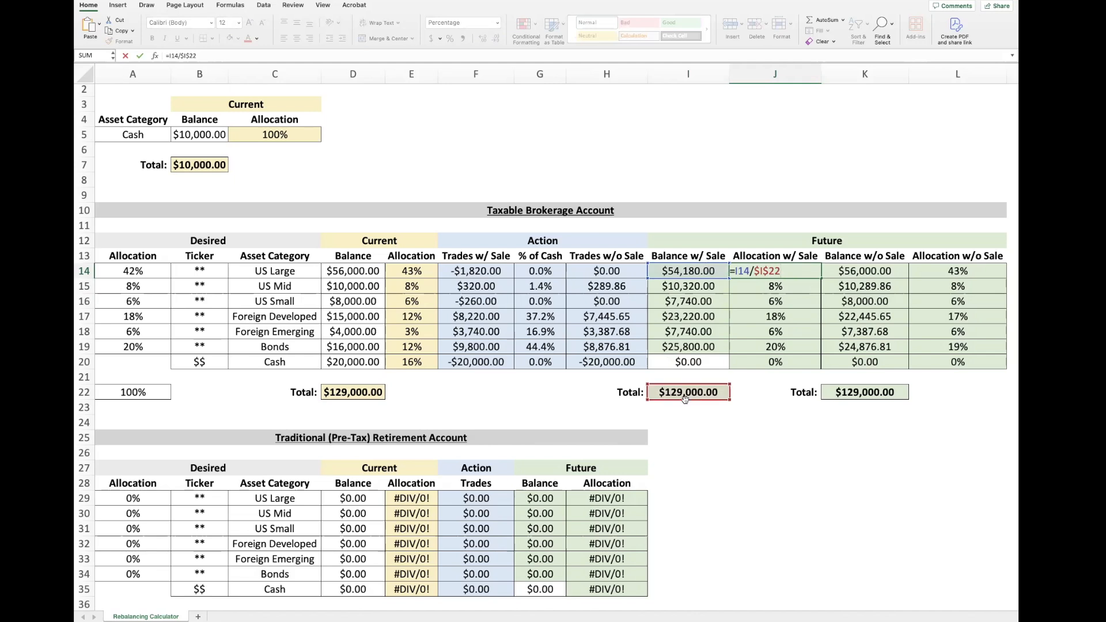
pyautogui.press('Return')
pyautogui.moveTo(820, 278); pyautogui.dragTo(820, 366)
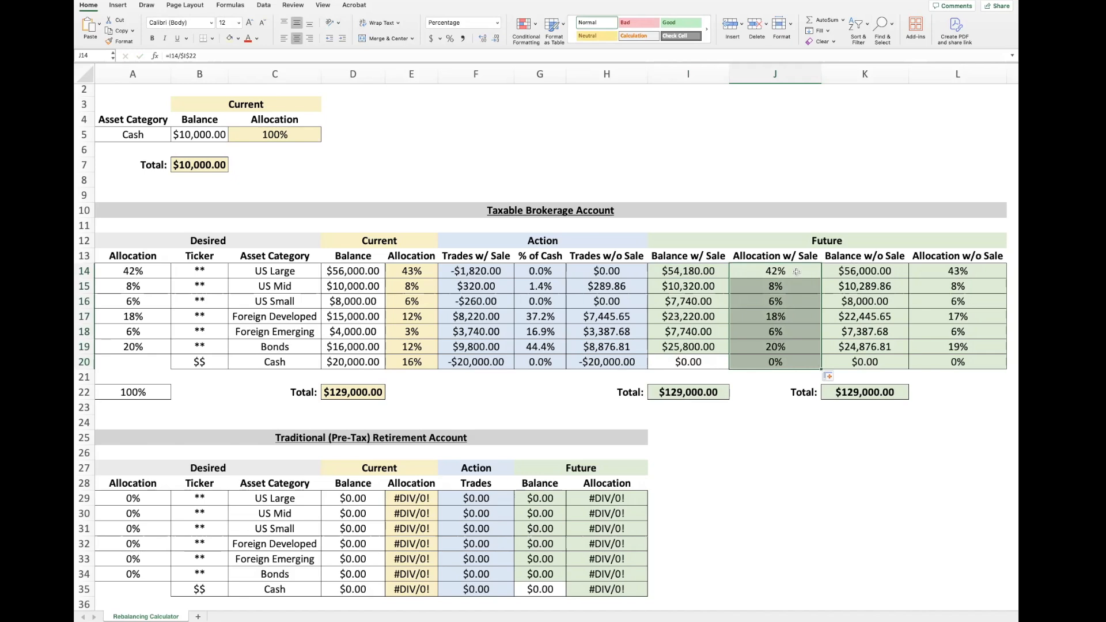
pyautogui.doubleClick(755, 273)
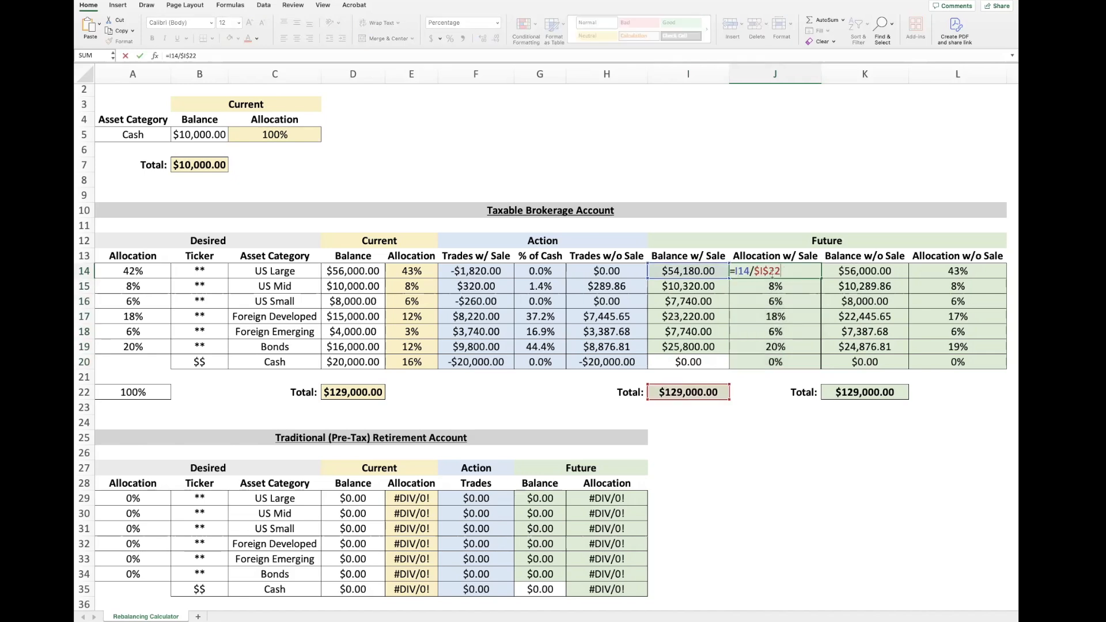
pyautogui.press('Tab')
# - Inspect the US Large Balance w/o Sale and Allocation w/o Sale formulas, =D14+H14 and =K14/$K$22, and fill both down through Cash
pyautogui.scroll(-1, 800, 273)
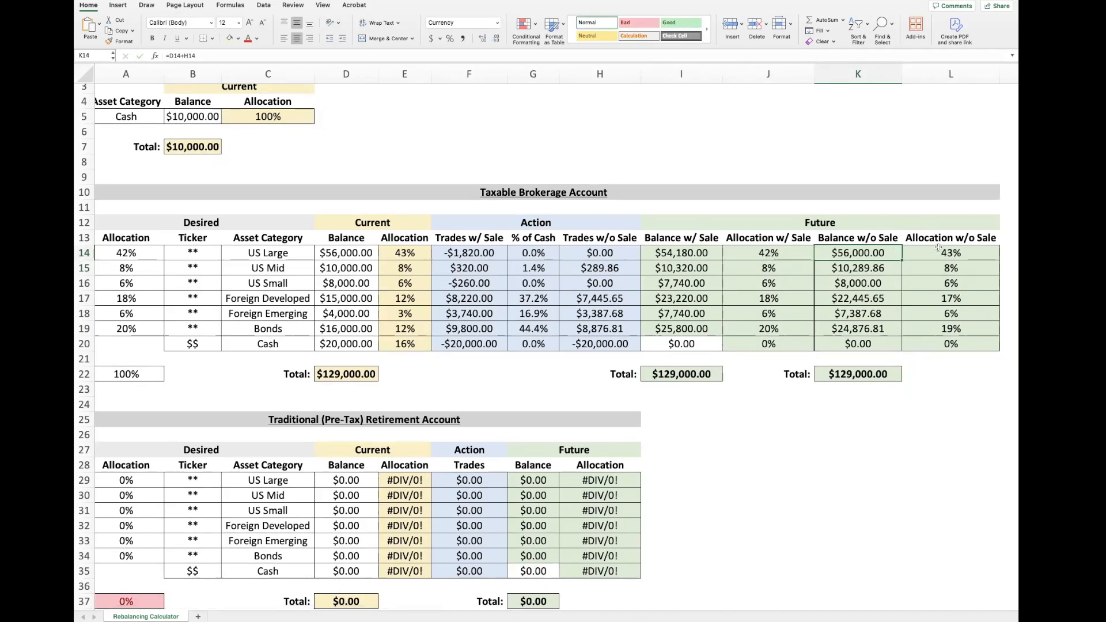
pyautogui.doubleClick(891, 253)
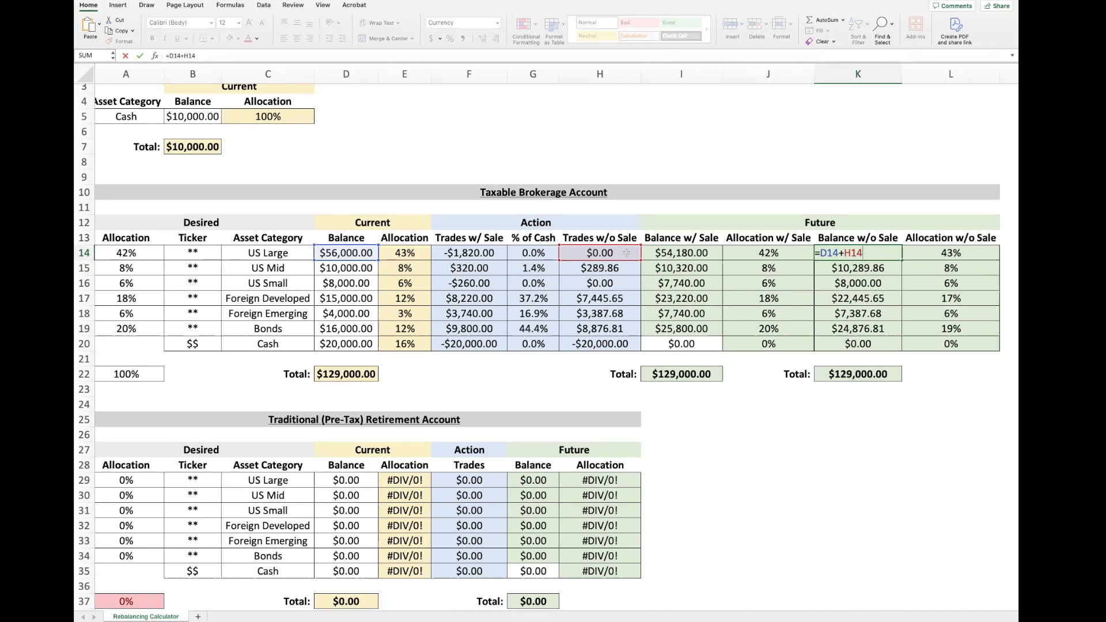
pyautogui.doubleClick(935, 254)
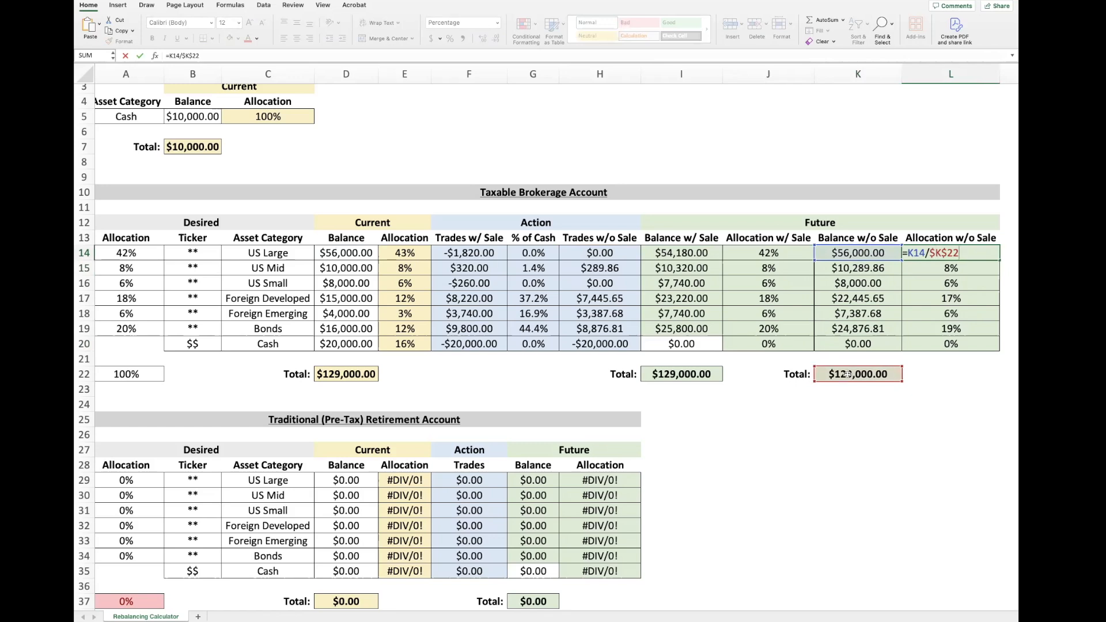
pyautogui.click(880, 252)
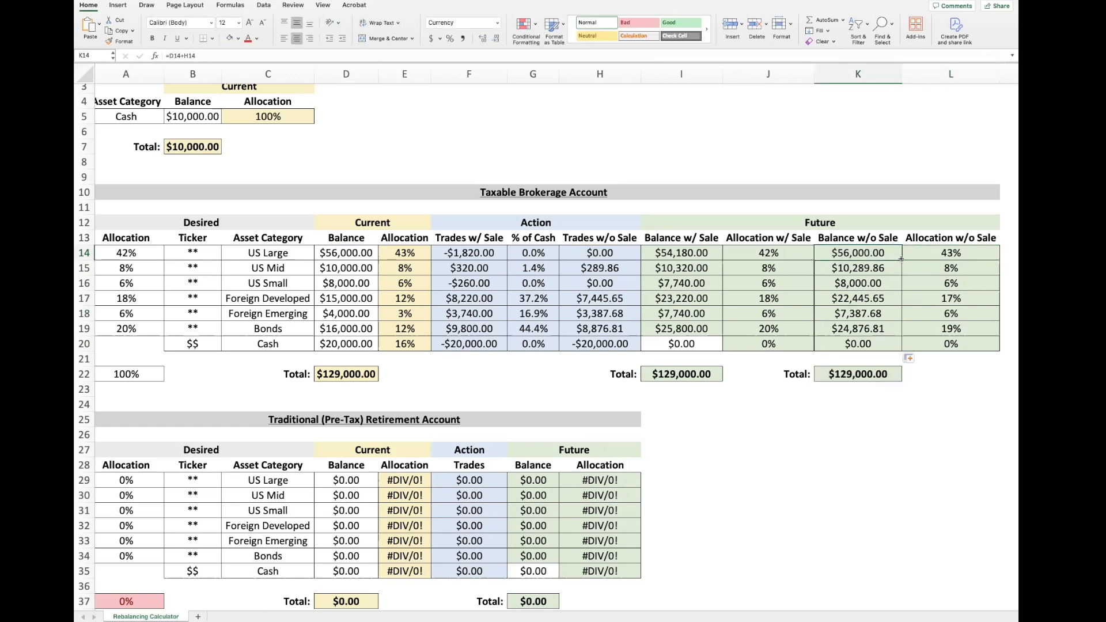
pyautogui.moveTo(900, 260); pyautogui.dragTo(900, 346)
pyautogui.click(682, 343)
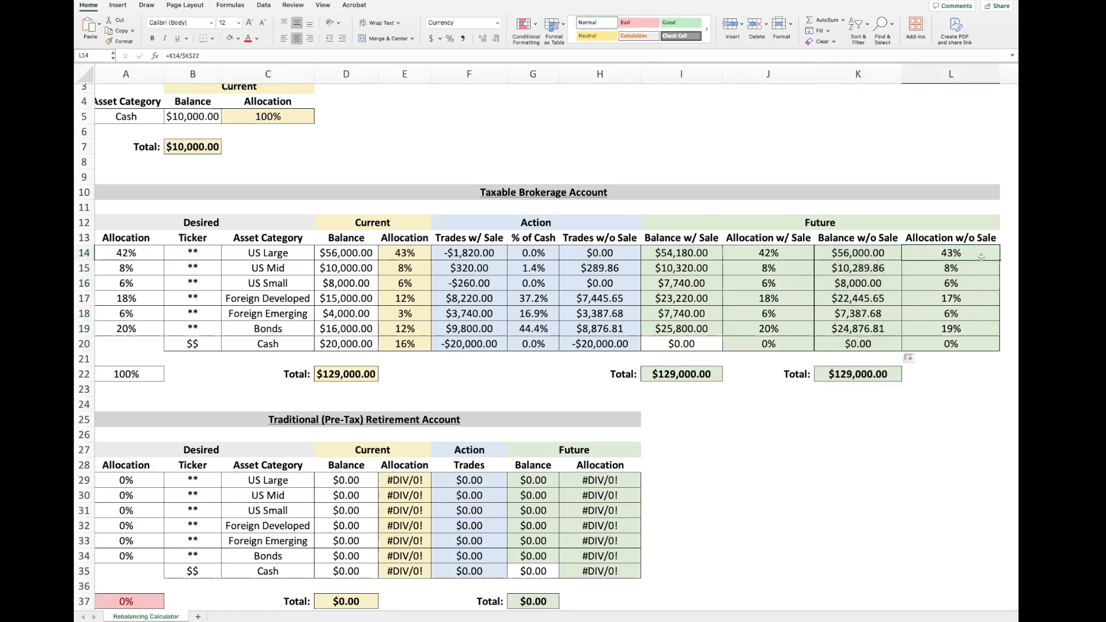
# - Review the Traditional (Pre-Tax) and Roth (Tax-Free) Retirement Account tables below the Taxable Brokerage Account
pyautogui.scroll(-3, 671, 345)
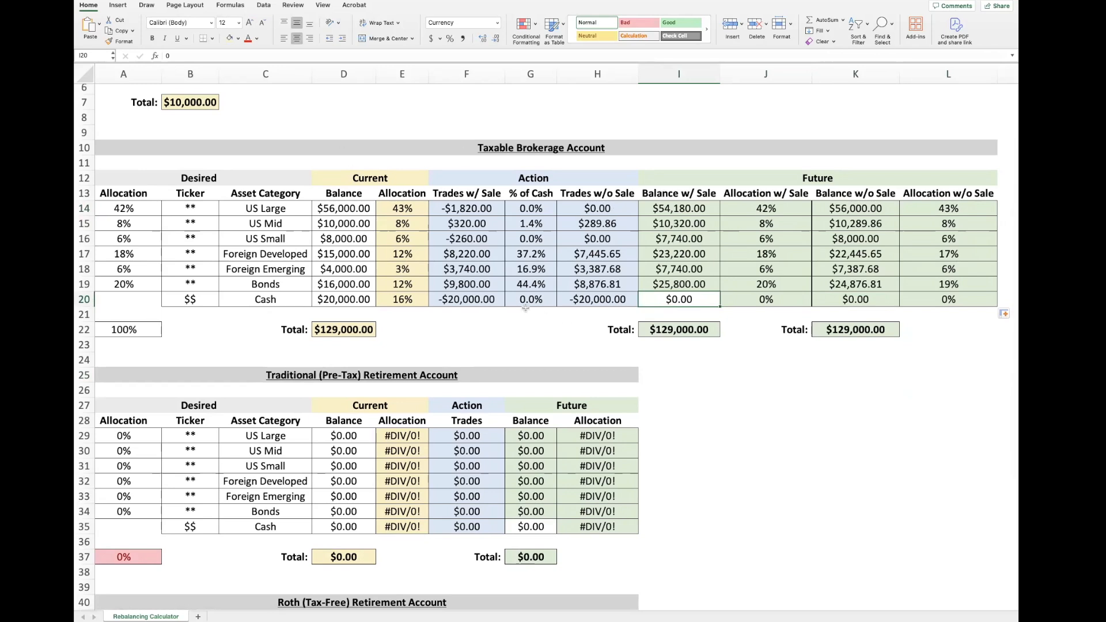
pyautogui.scroll(-3, 751, 364)
pyautogui.scroll(-5, 750, 363)
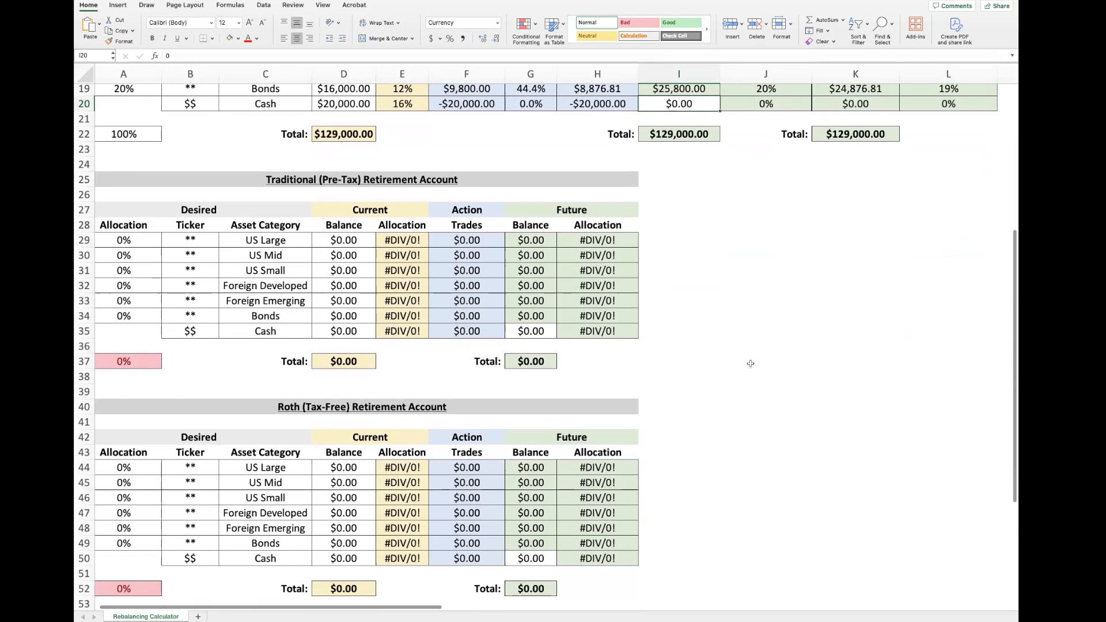
pyautogui.scroll(-1, 751, 363)
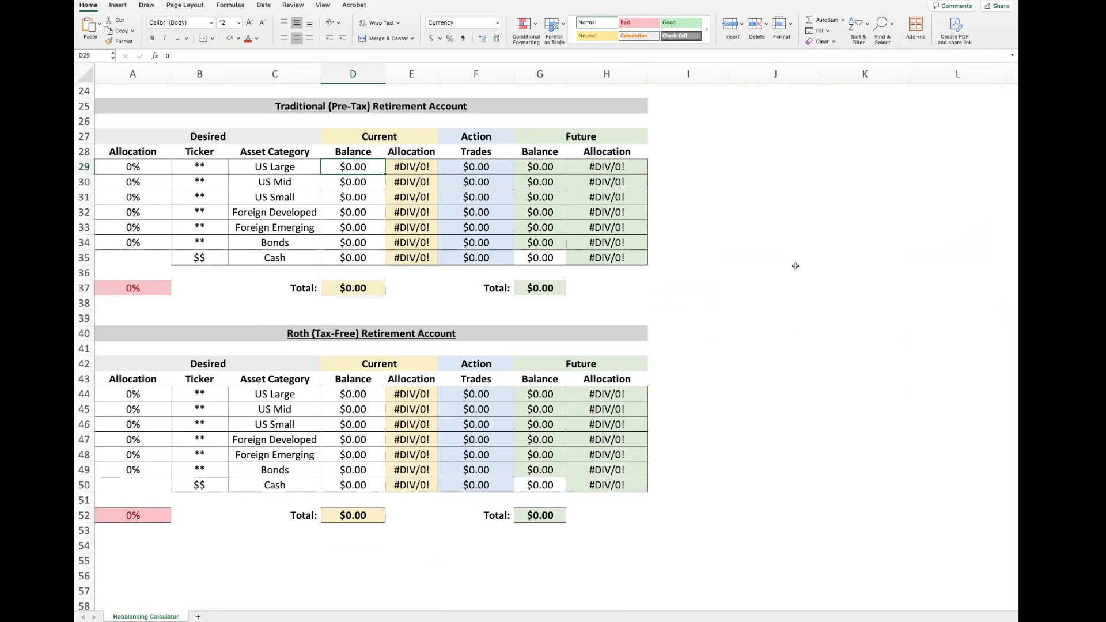
# - Enter the Traditional account's desired allocations from US Large through Bonds as 32%, 6%, 4%, 14%, 4% and 40%, and check their total
pyautogui.scroll(8, 482, 209)
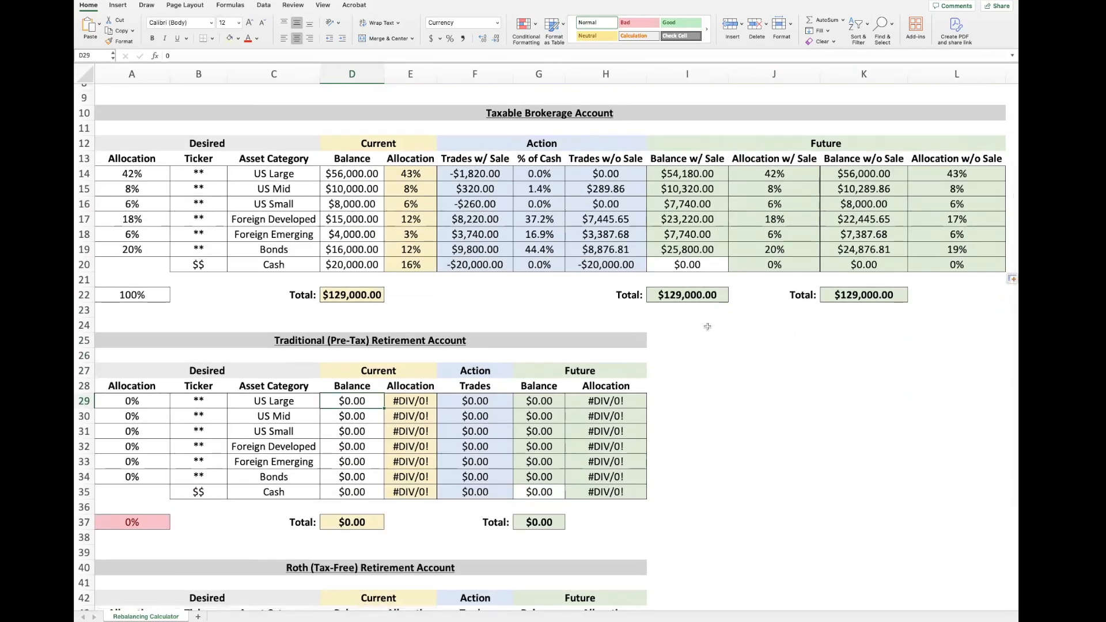
pyautogui.scroll(-7, 707, 326)
pyautogui.click(154, 180)
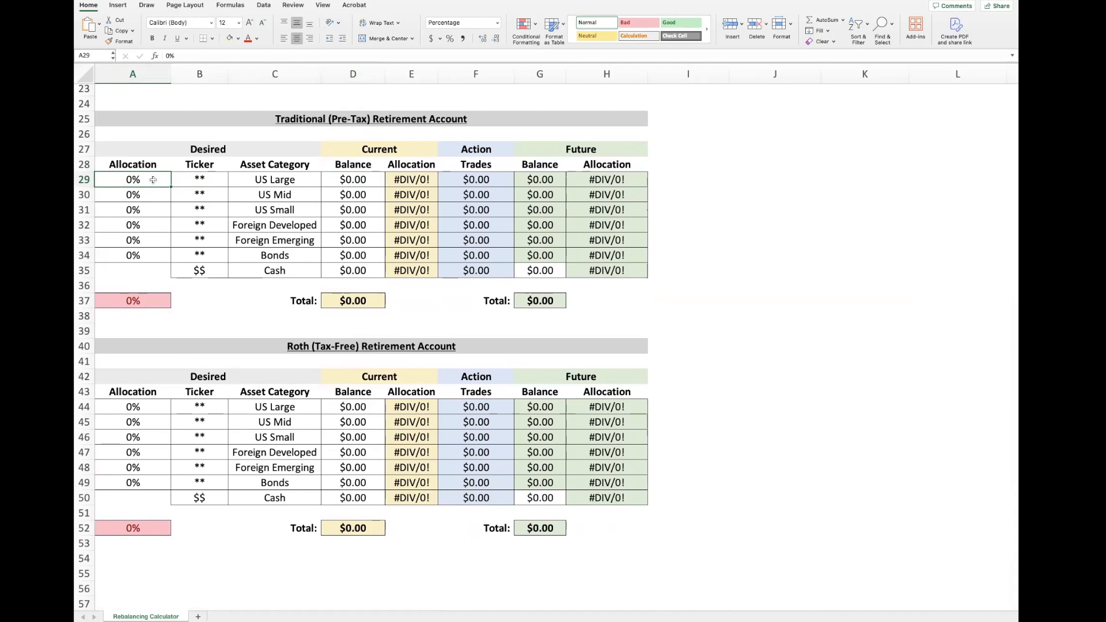
pyautogui.write('32')
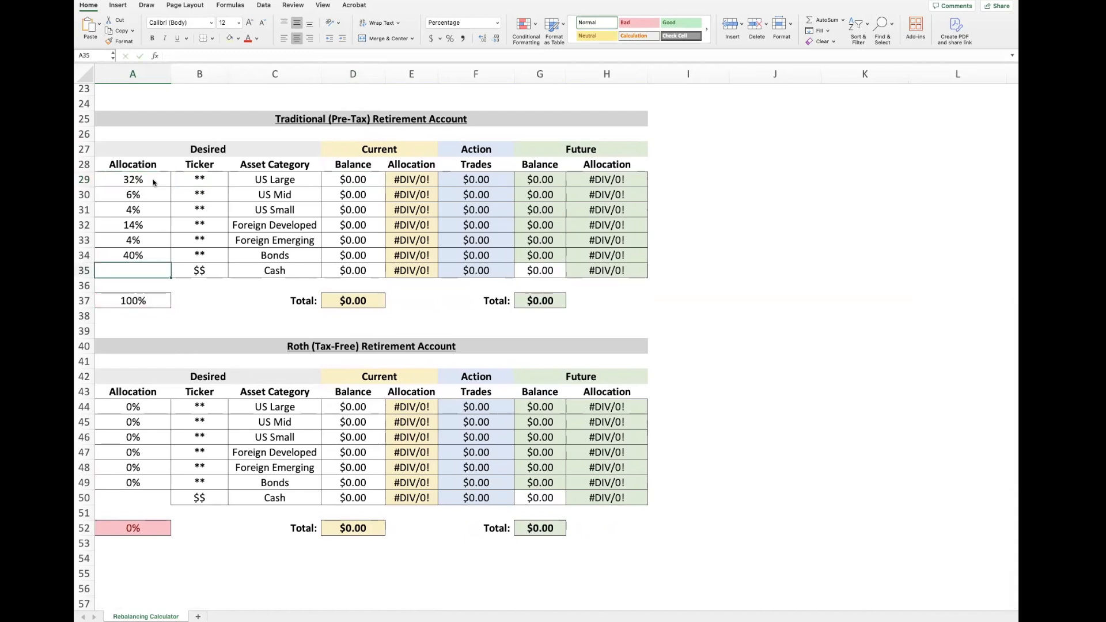
pyautogui.click(159, 301)
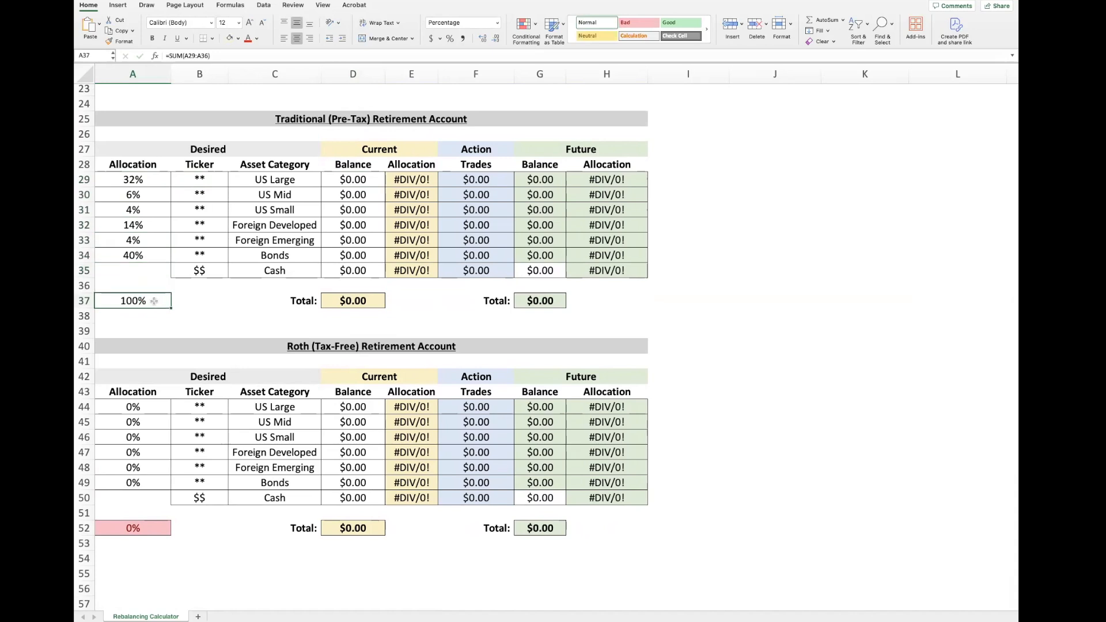
# - Enter the Traditional account's current balances from US Large through Cash: $350,000, $80,000, $50,000, $120,000, $20,000, $360,000 and $0
pyautogui.click(212, 179)
pyautogui.click(275, 180)
pyautogui.click(380, 177)
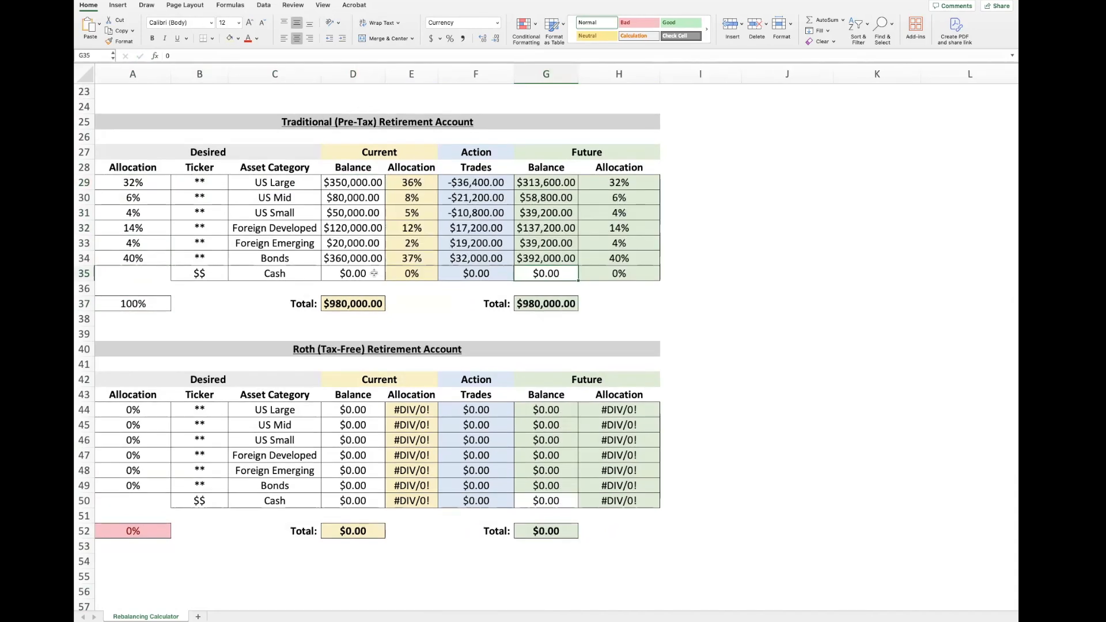
pyautogui.click(374, 273)
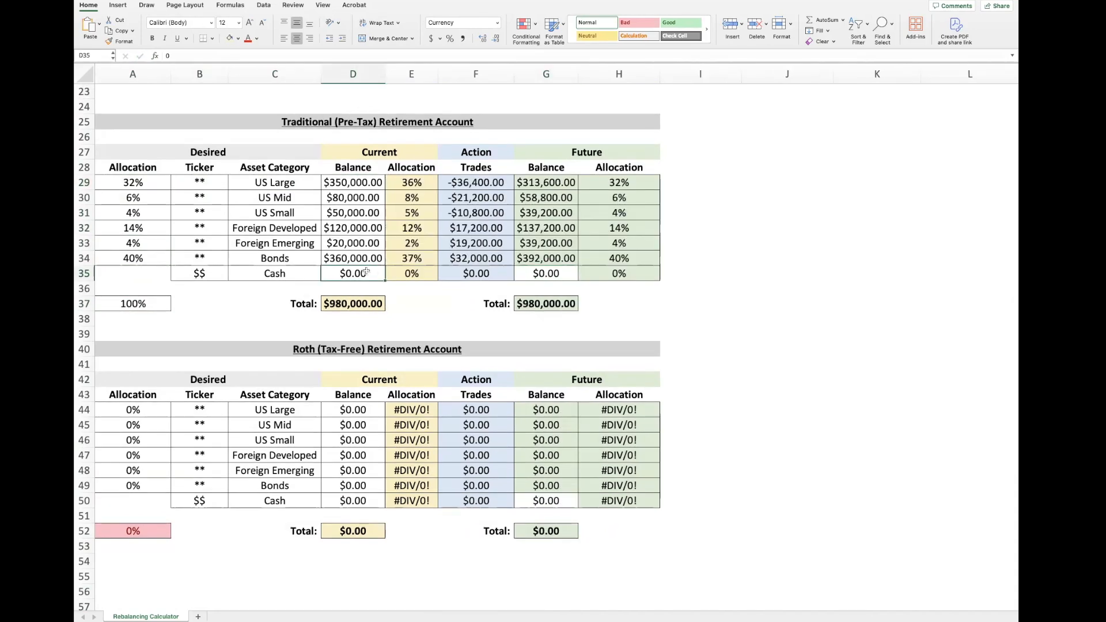
# - Set the Traditional account's future Cash balance to $50,000 and review the trades, future balances and desired allocations
pyautogui.click(567, 273)
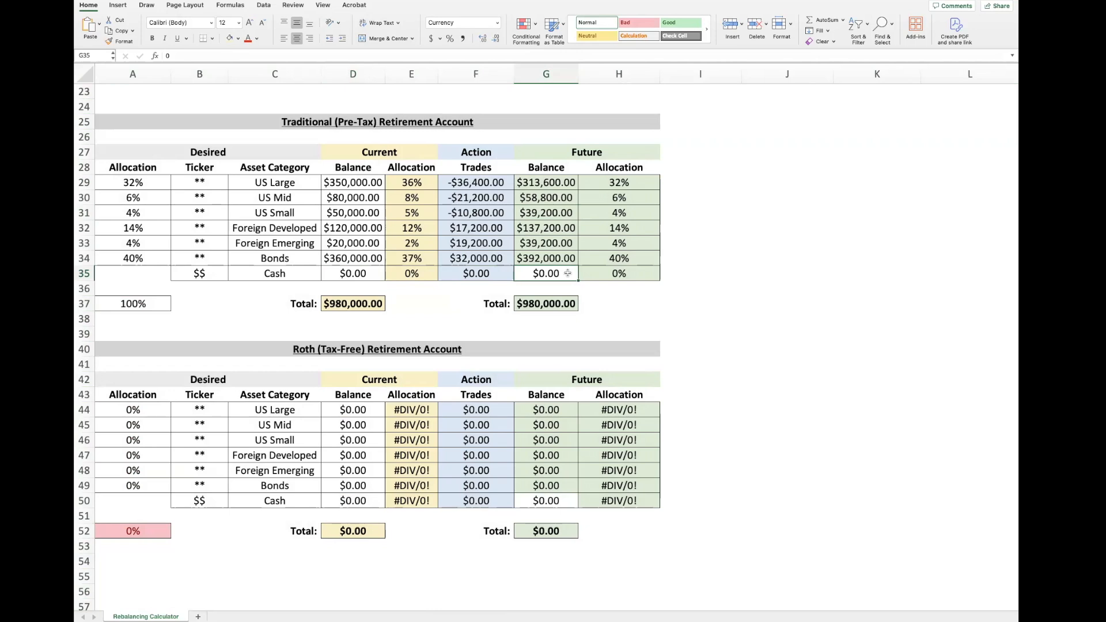
pyautogui.write('50000')
pyautogui.press('Return')
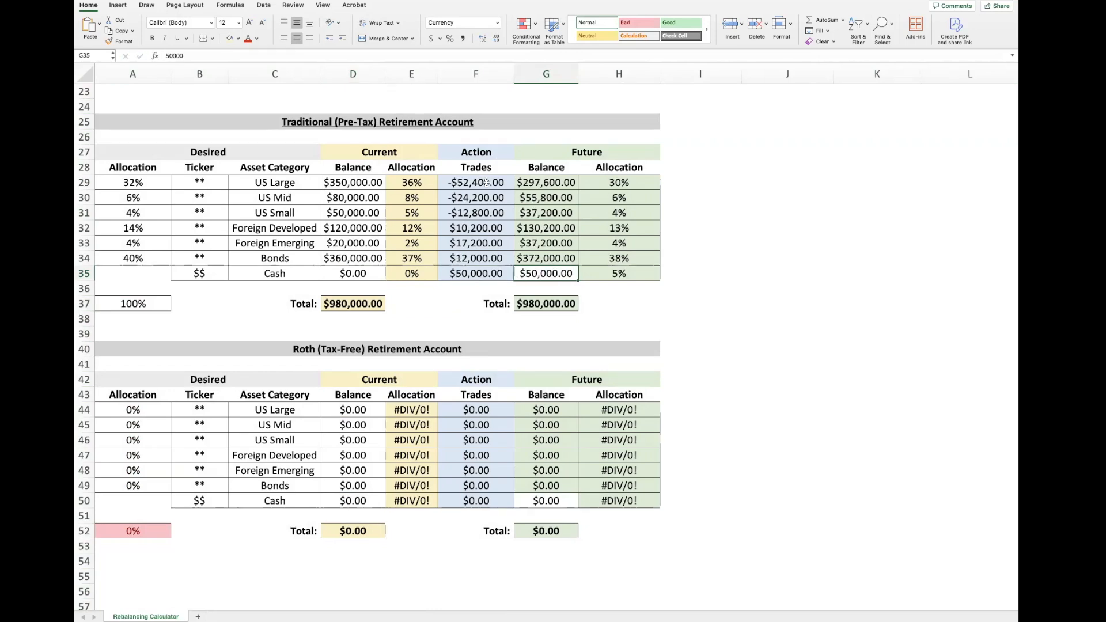
pyautogui.moveTo(486, 182); pyautogui.dragTo(487, 273)
pyautogui.click(546, 227)
pyautogui.moveTo(546, 182); pyautogui.dragTo(553, 270)
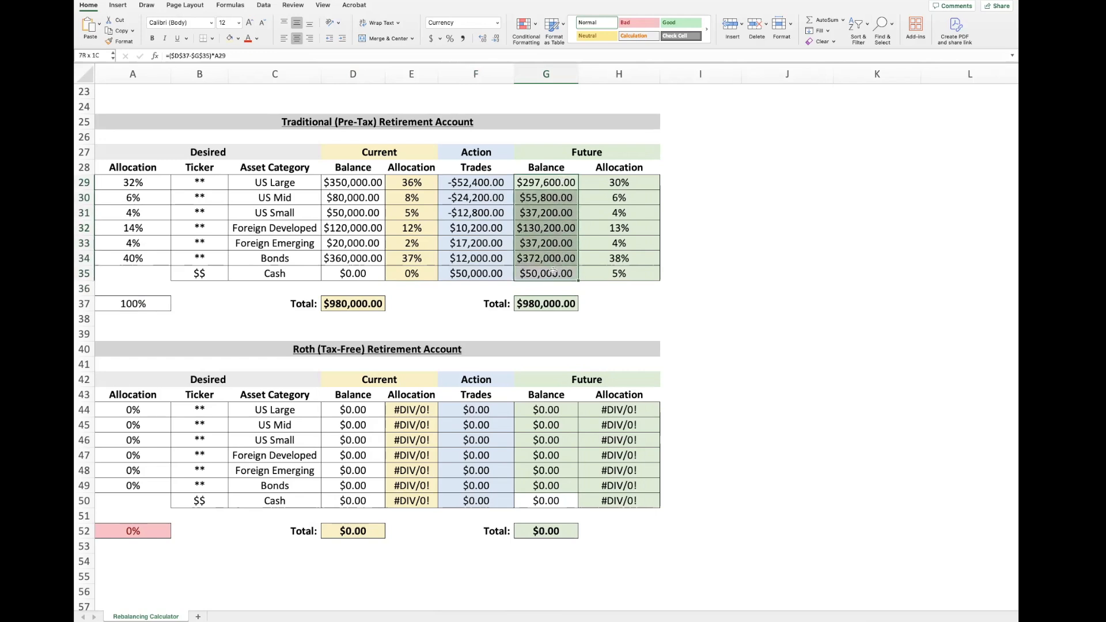
pyautogui.click(552, 272)
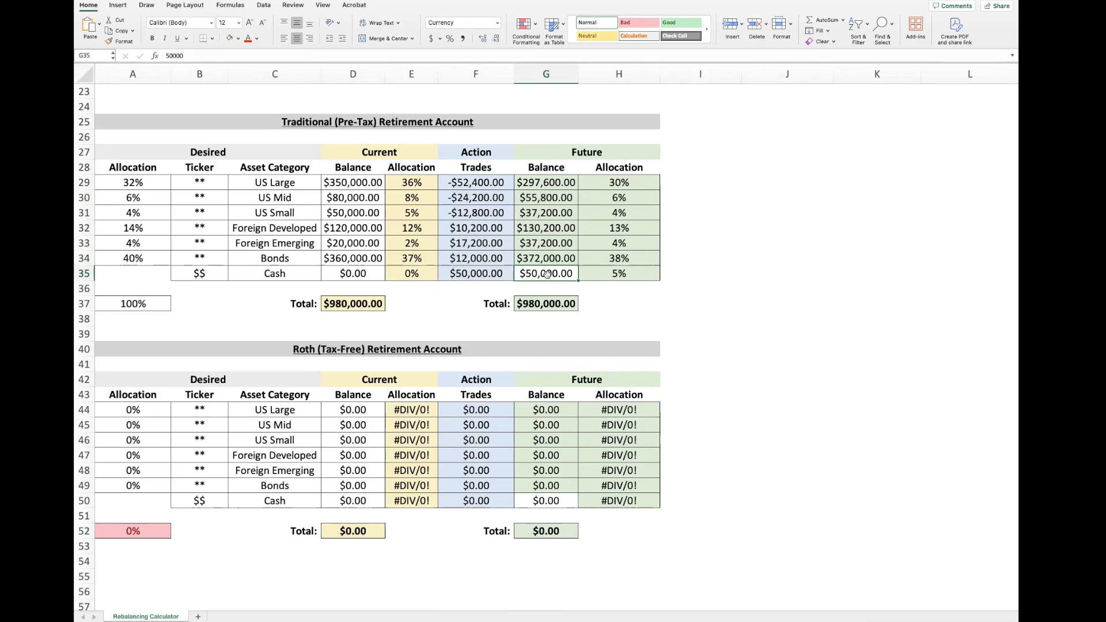
pyautogui.moveTo(148, 211); pyautogui.dragTo(164, 258)
# - Enter the Roth account's desired allocations from US Large through Bonds as 53%, 10%, 7%, 23%, 7% and 0%
pyautogui.scroll(-1, 205, 229)
pyautogui.click(133, 389)
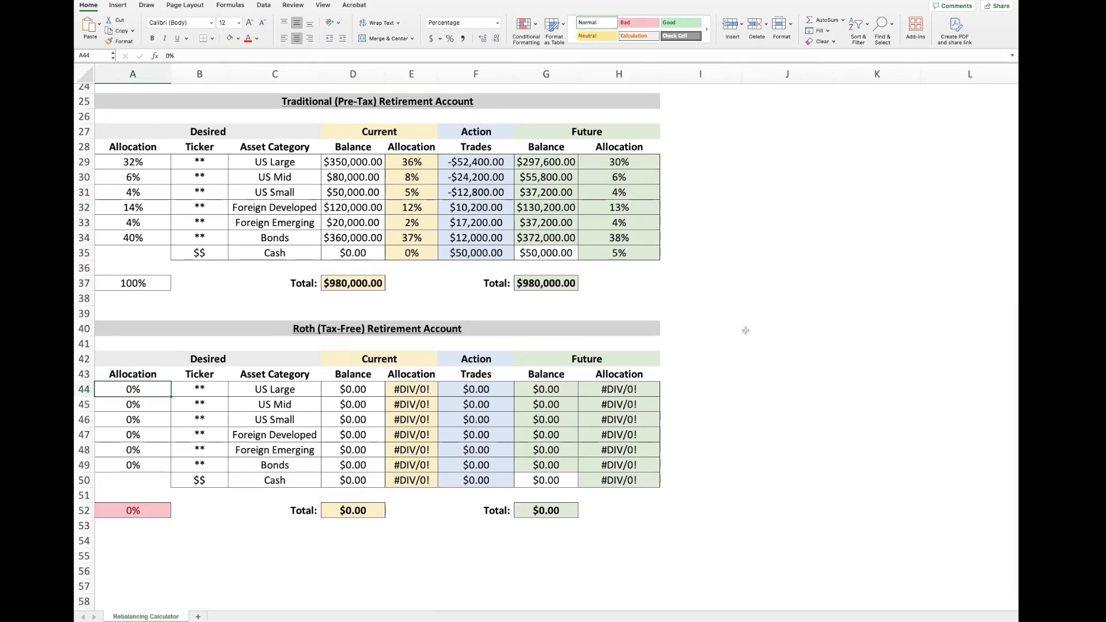
pyautogui.write('53')
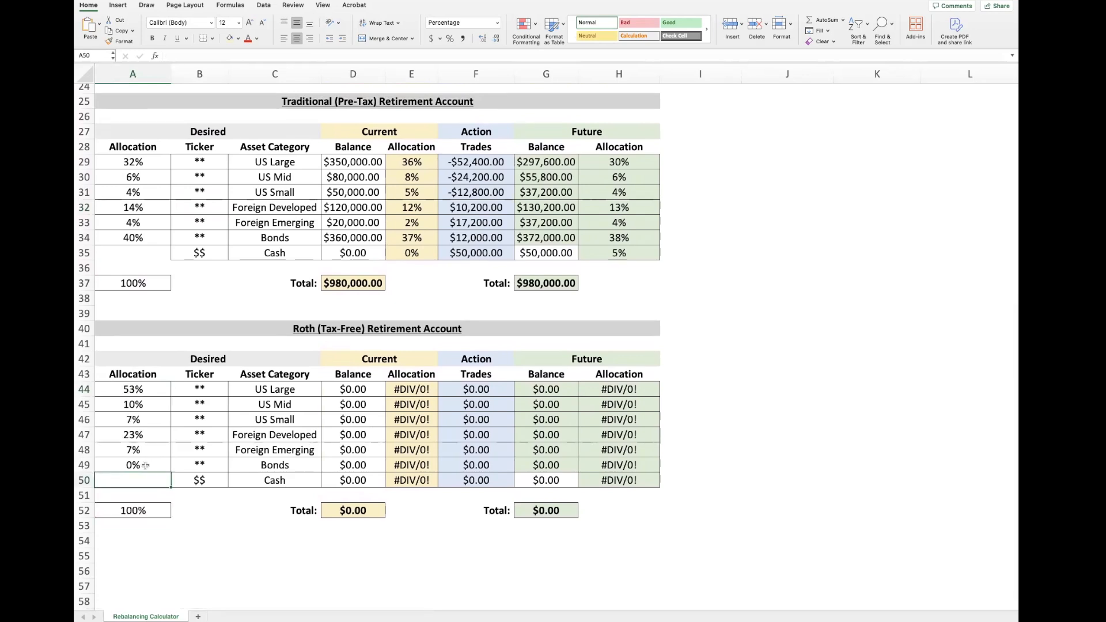
pyautogui.click(145, 465)
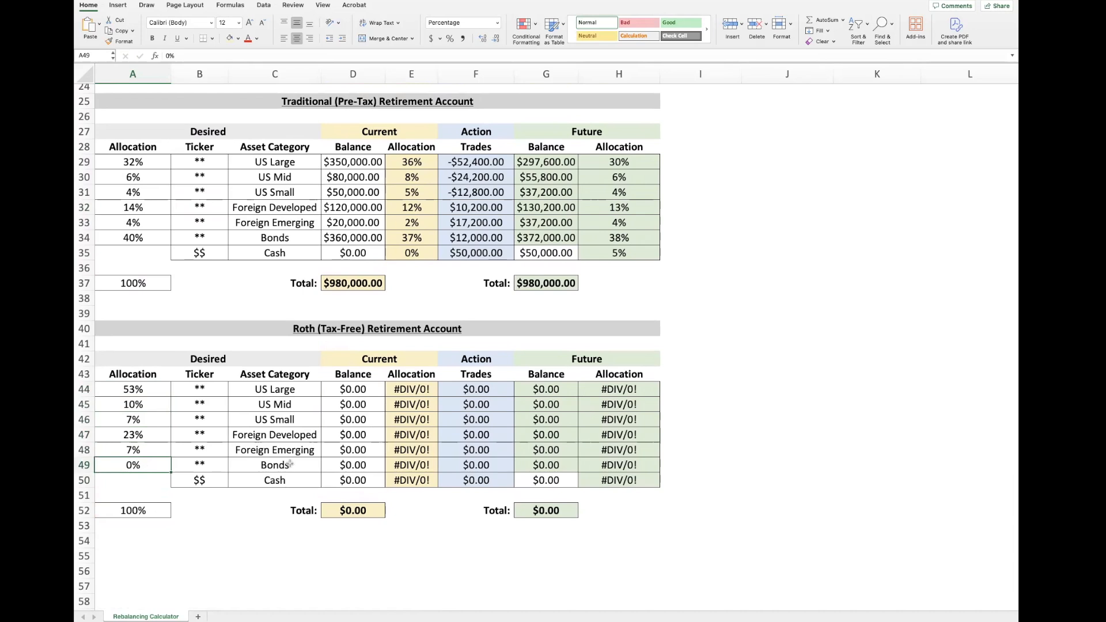
# - Enter the Roth account's current balances from US Large through Cash: $58,000, $12,000, $6,000, $19,000, $5,000, $10,000 and $15,000
pyautogui.click(374, 389)
pyautogui.write('58')
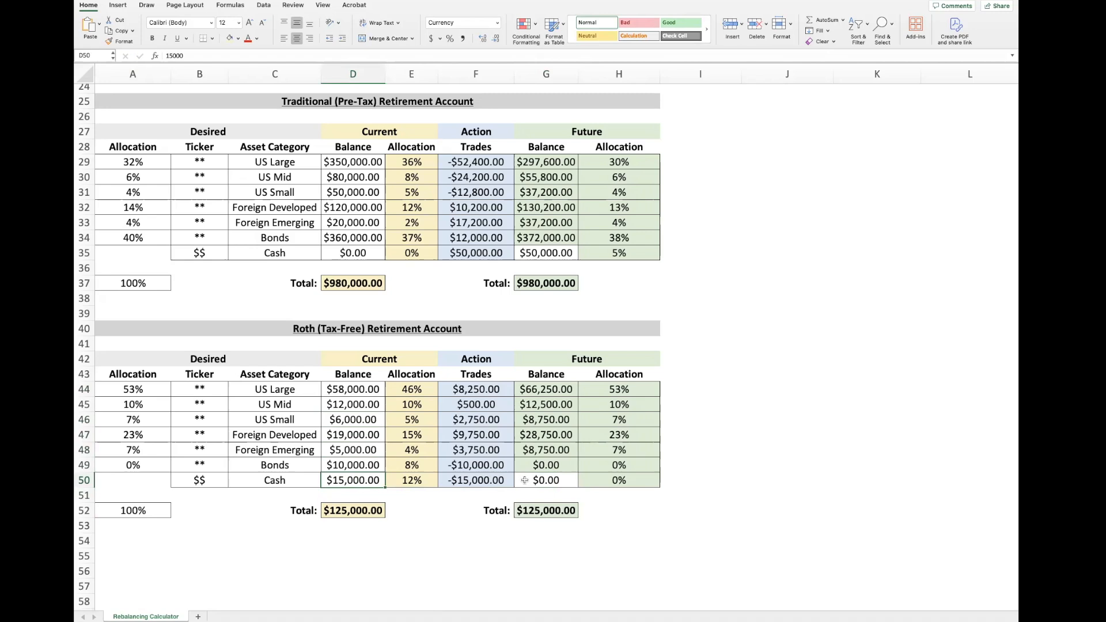
pyautogui.click(524, 481)
pyautogui.click(370, 465)
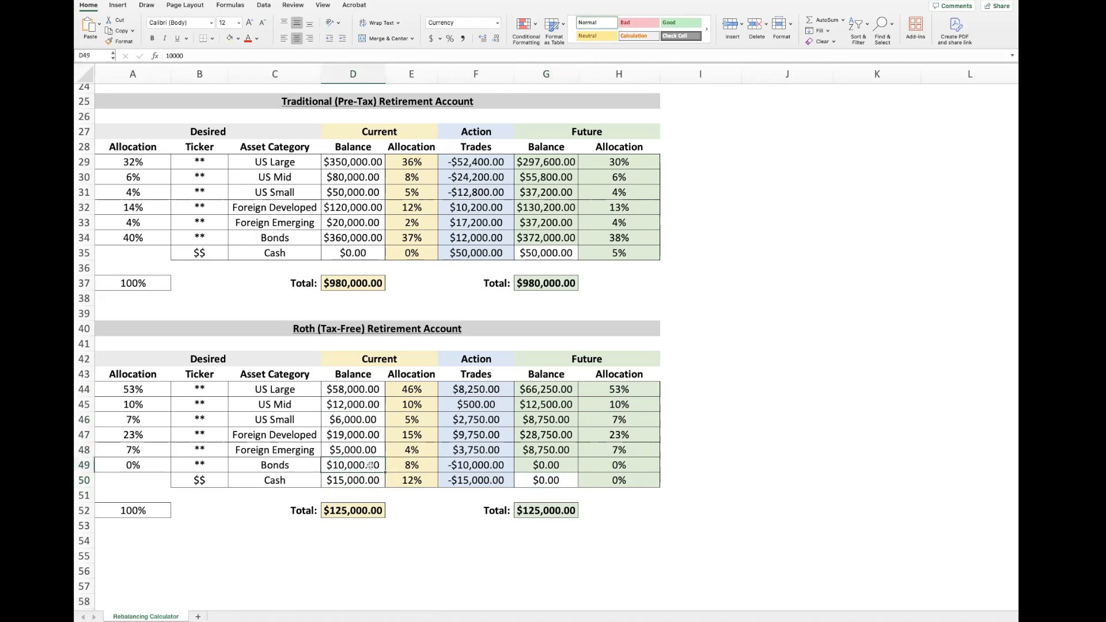
pyautogui.click(370, 482)
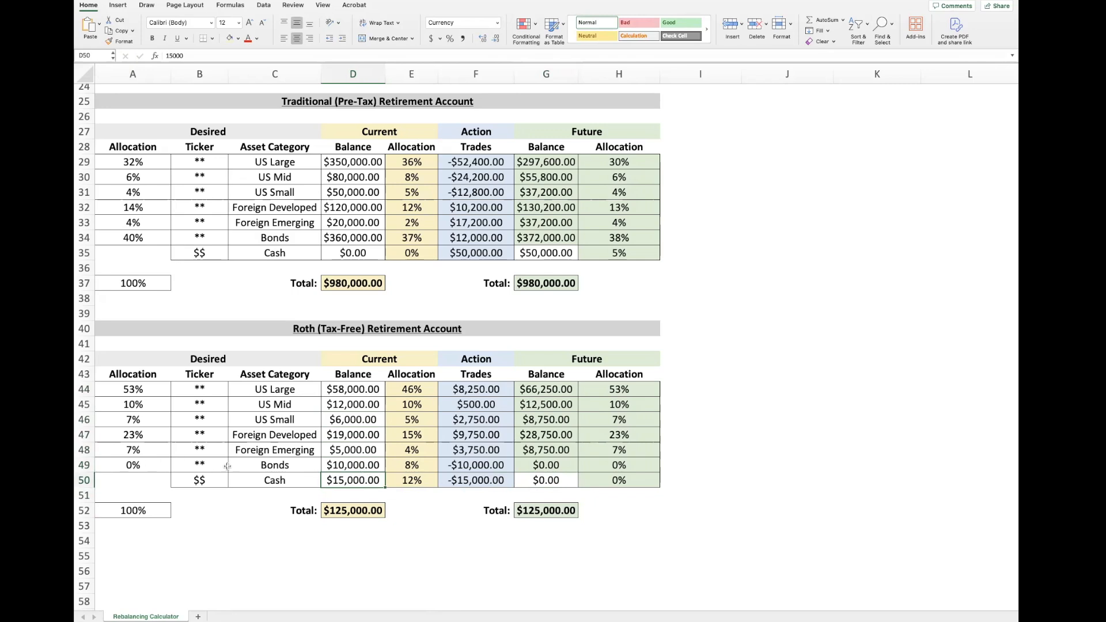
# - Review the Roth account's Bonds and Cash trades, the trades for the stock categories, and the future allocations against the desired ones
pyautogui.click(571, 481)
pyautogui.press('Up')
pyautogui.press('Left')
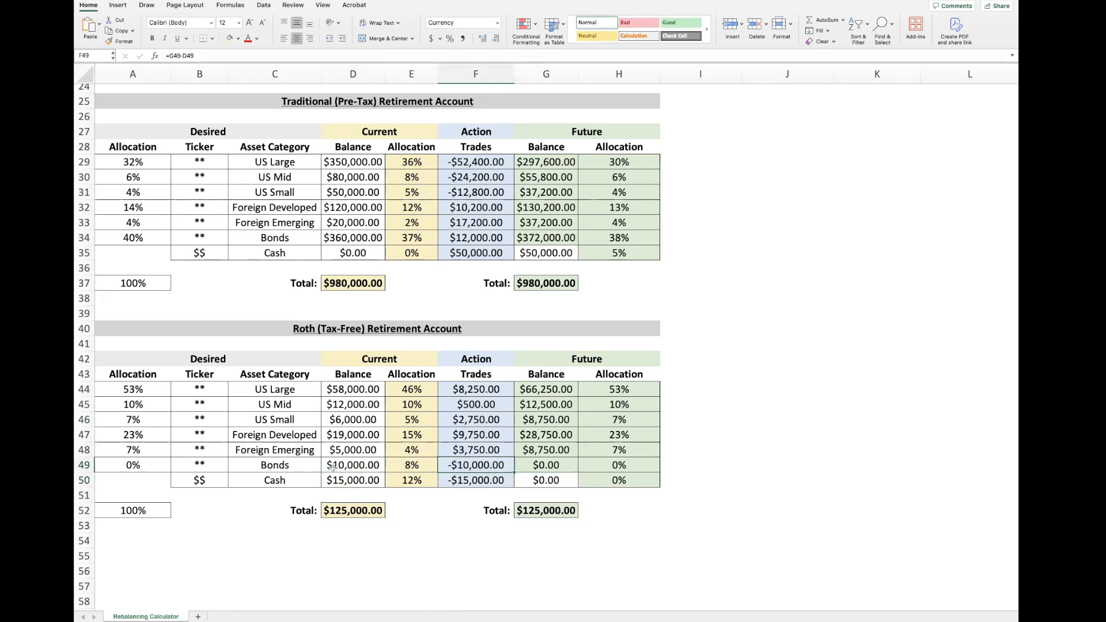
pyautogui.click(479, 479)
pyautogui.moveTo(497, 389); pyautogui.dragTo(494, 447)
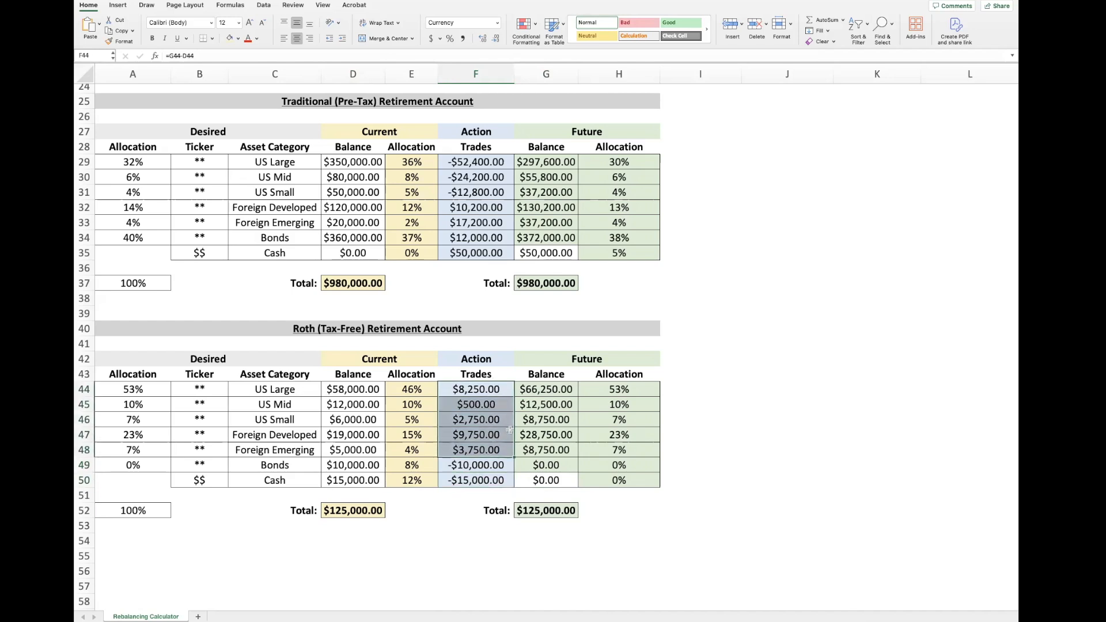
pyautogui.moveTo(608, 389); pyautogui.dragTo(614, 478)
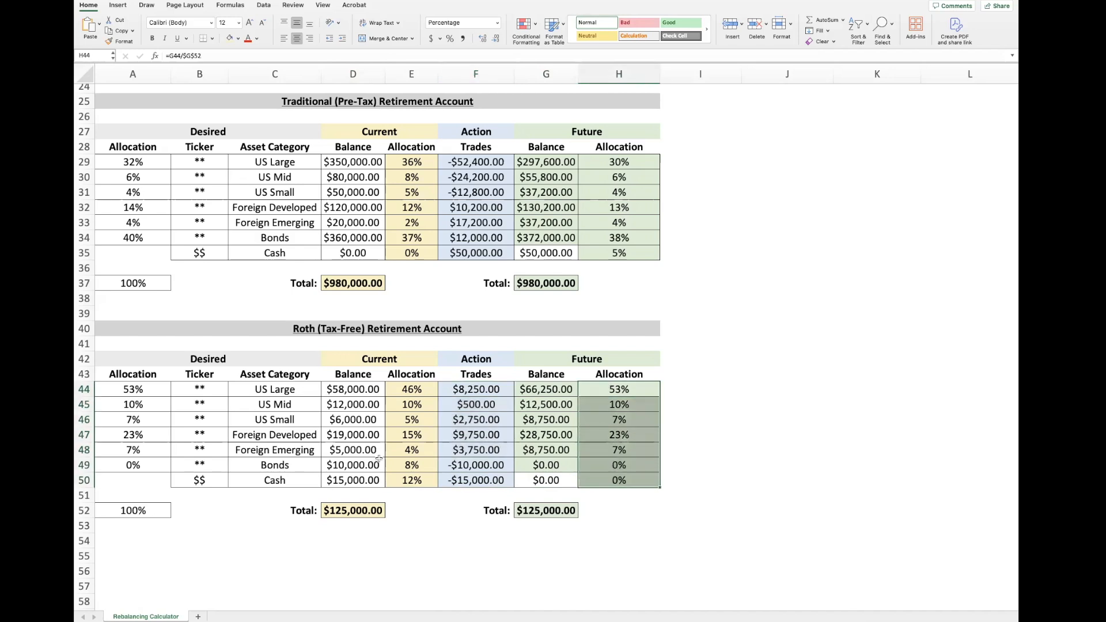
pyautogui.moveTo(138, 390); pyautogui.dragTo(139, 456)
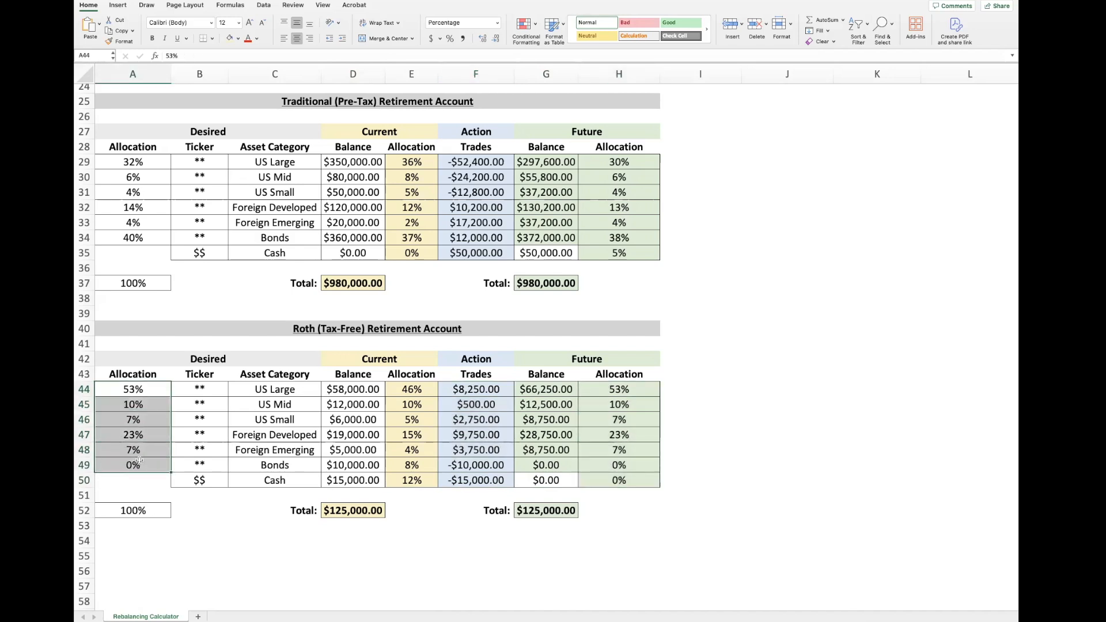
# - Review the Checking & Savings, Taxable Brokerage, Traditional and Roth account sections of the calculator in turn
pyautogui.scroll(8, 401, 209)
pyautogui.click(269, 93)
pyautogui.click(459, 222)
pyautogui.scroll(-5, 495, 276)
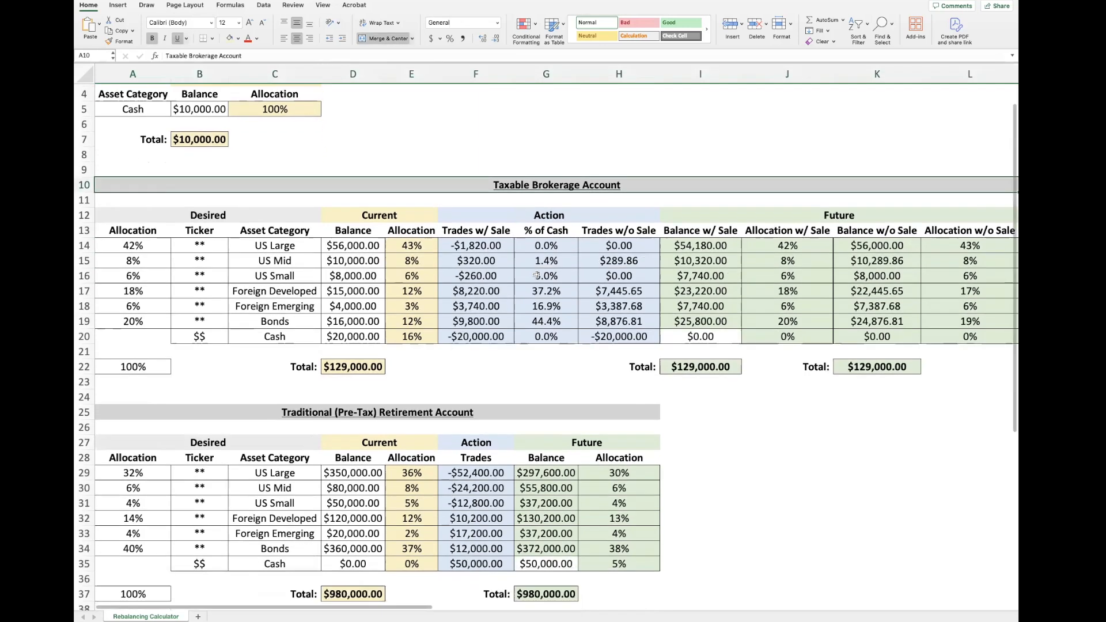
pyautogui.click(494, 292)
pyautogui.scroll(-4, 494, 292)
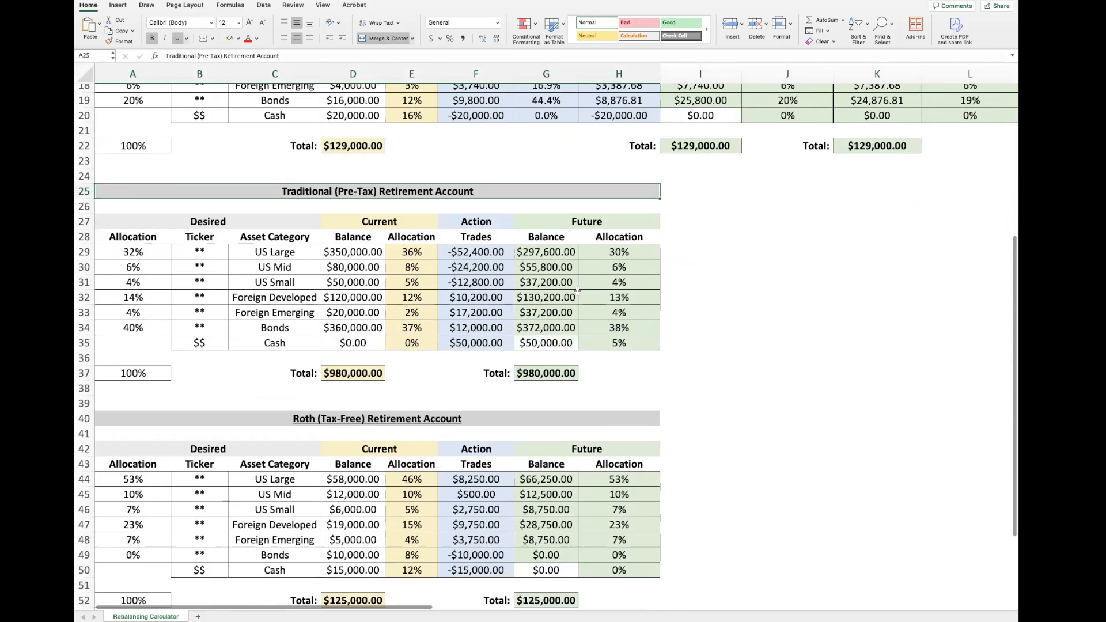
pyautogui.click(496, 330)
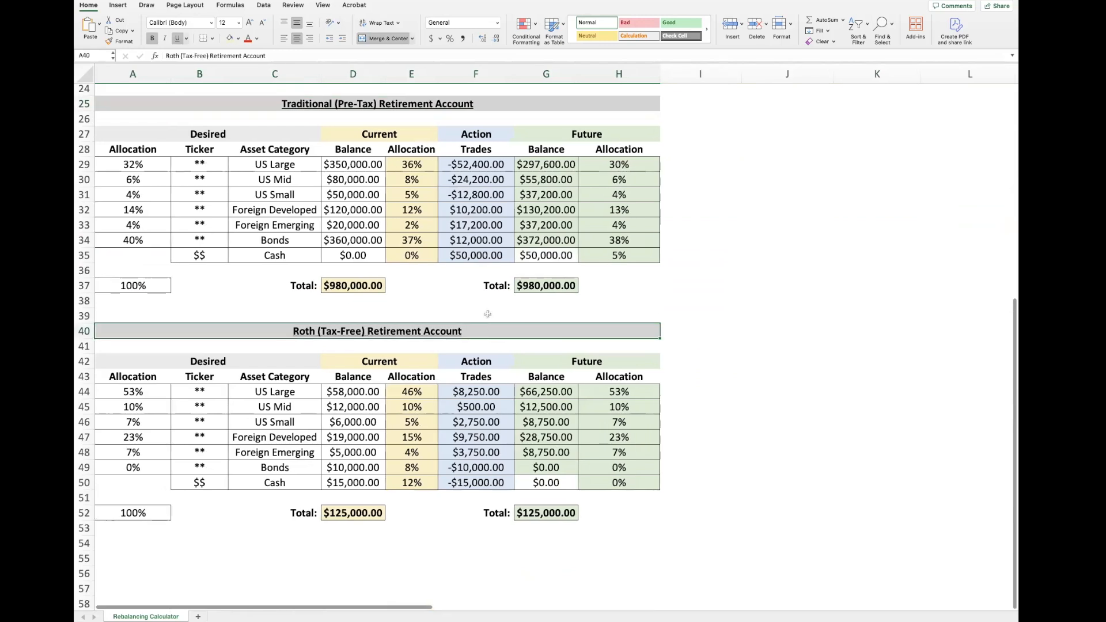
pyautogui.scroll(8, 489, 316)
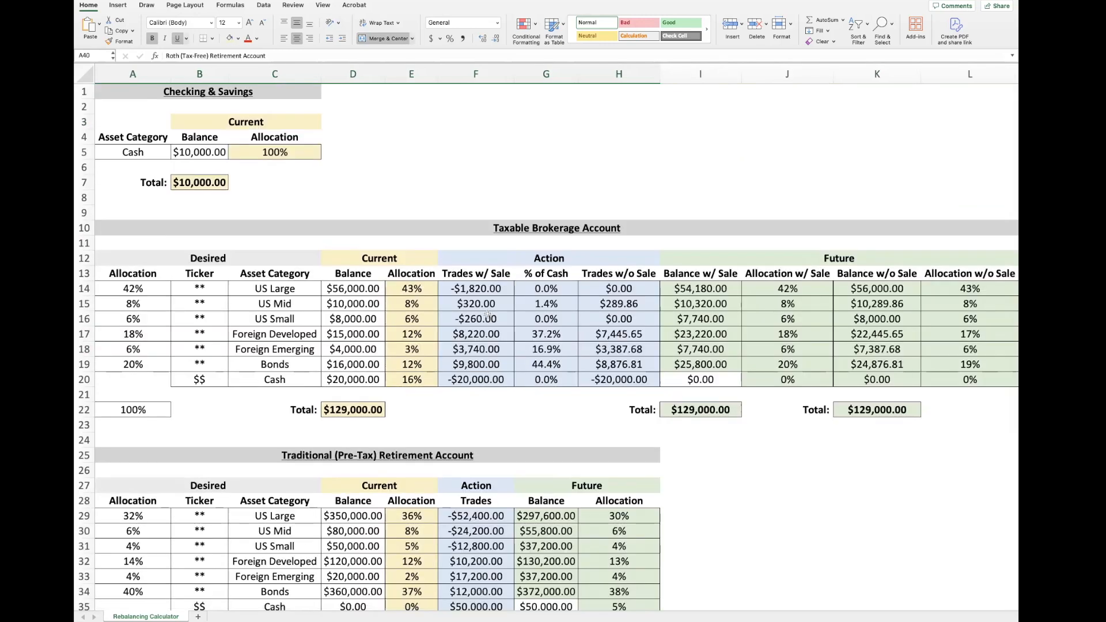
# - Copy the Taxable Brokerage Account block in rows 10 to 24 and insert the copied rows above the Traditional account's header
pyautogui.scroll(-2, 487, 314)
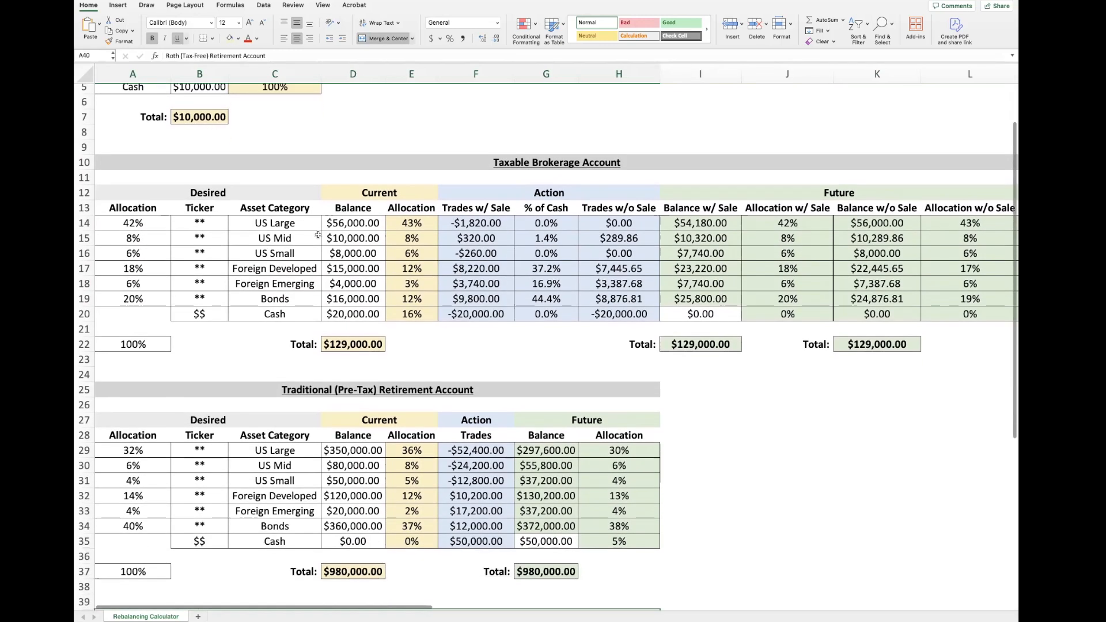
pyautogui.moveTo(82, 162); pyautogui.dragTo(82, 377)
pyautogui.rightClick(85, 164)
pyautogui.click(106, 177)
pyautogui.rightClick(85, 390)
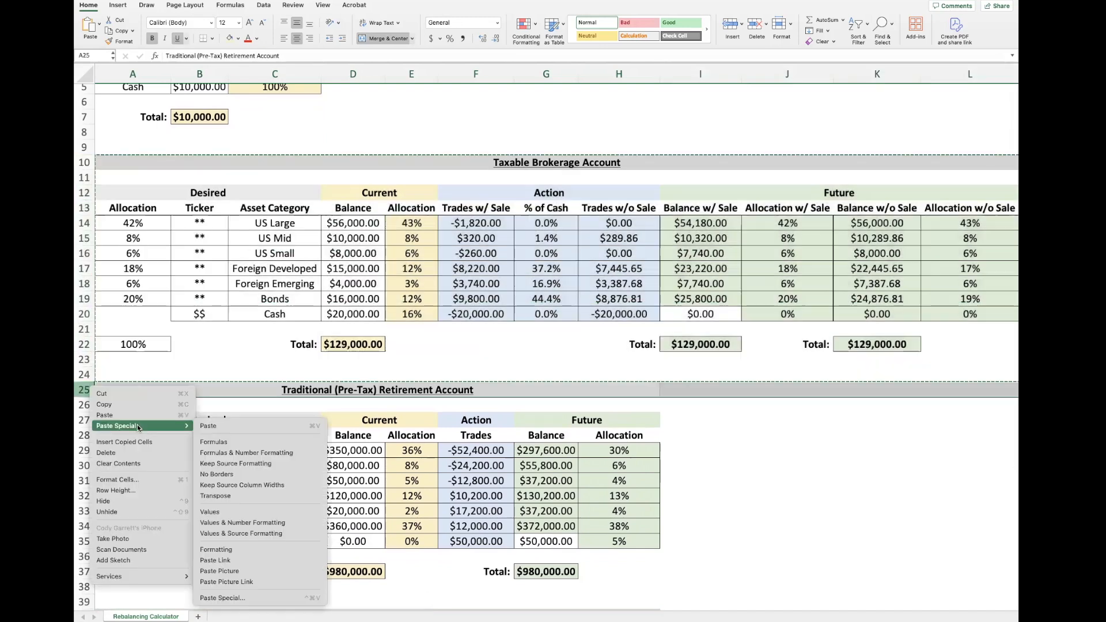
pyautogui.click(136, 443)
pyautogui.scroll(-3, 471, 325)
pyautogui.click(471, 324)
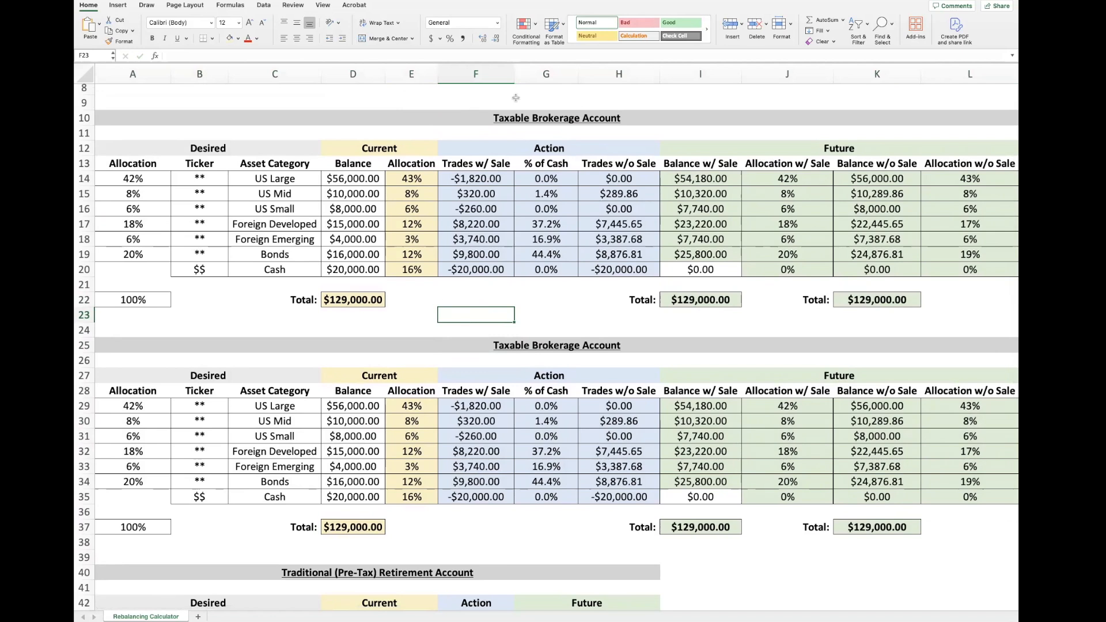
# - Change the copied table's US Large current Allocation formula in E29 to =D29/$D$37 and fill it down through Cash
pyautogui.click(426, 405)
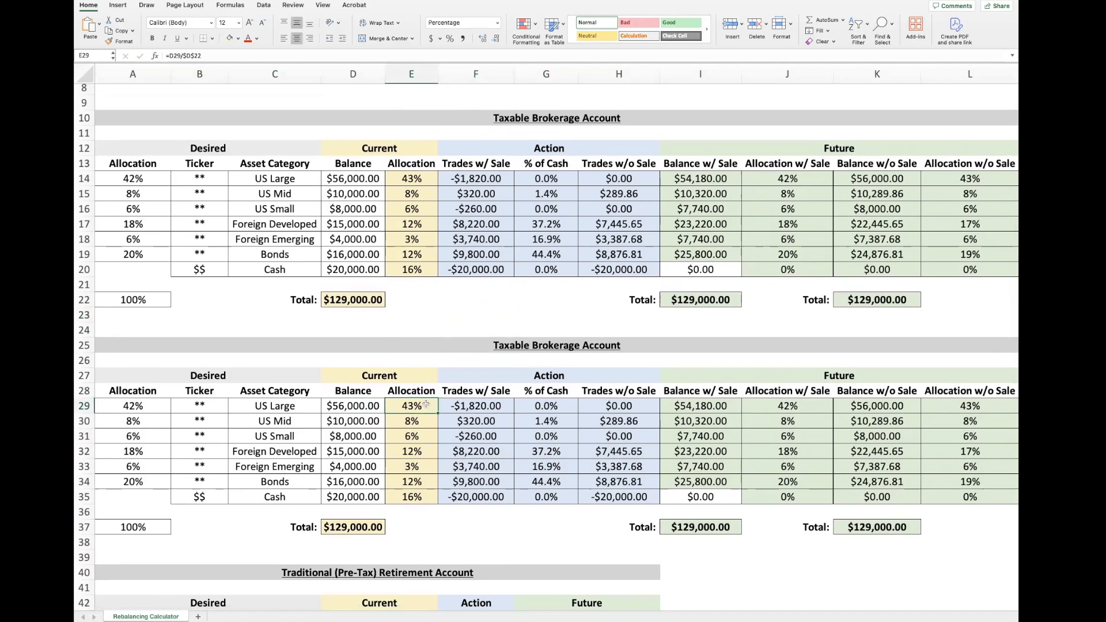
pyautogui.doubleClick(427, 406)
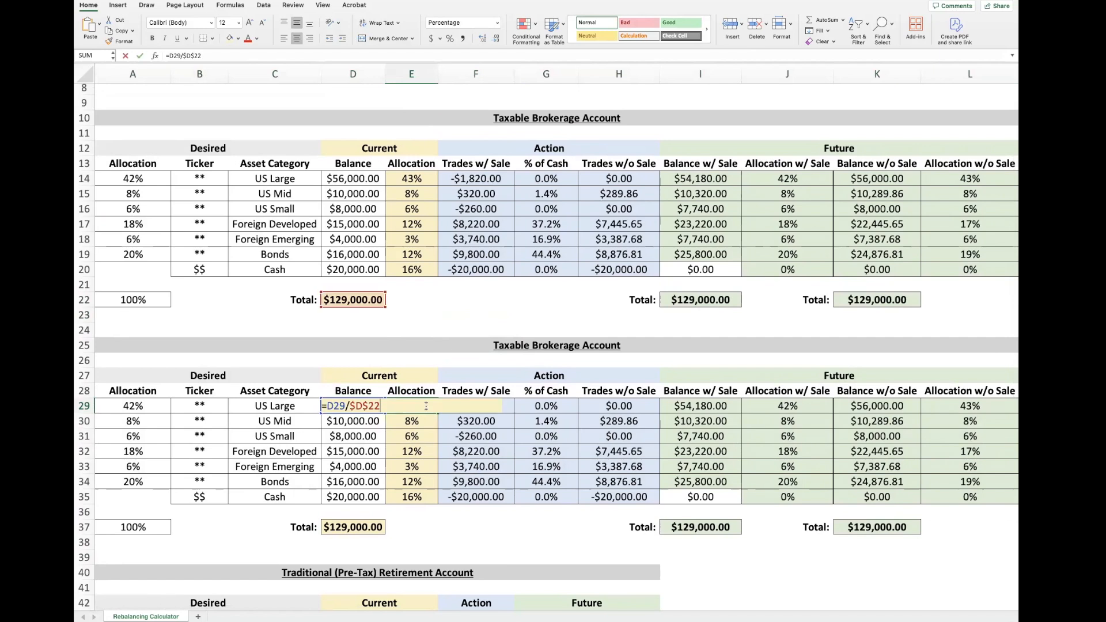
pyautogui.press('Return')
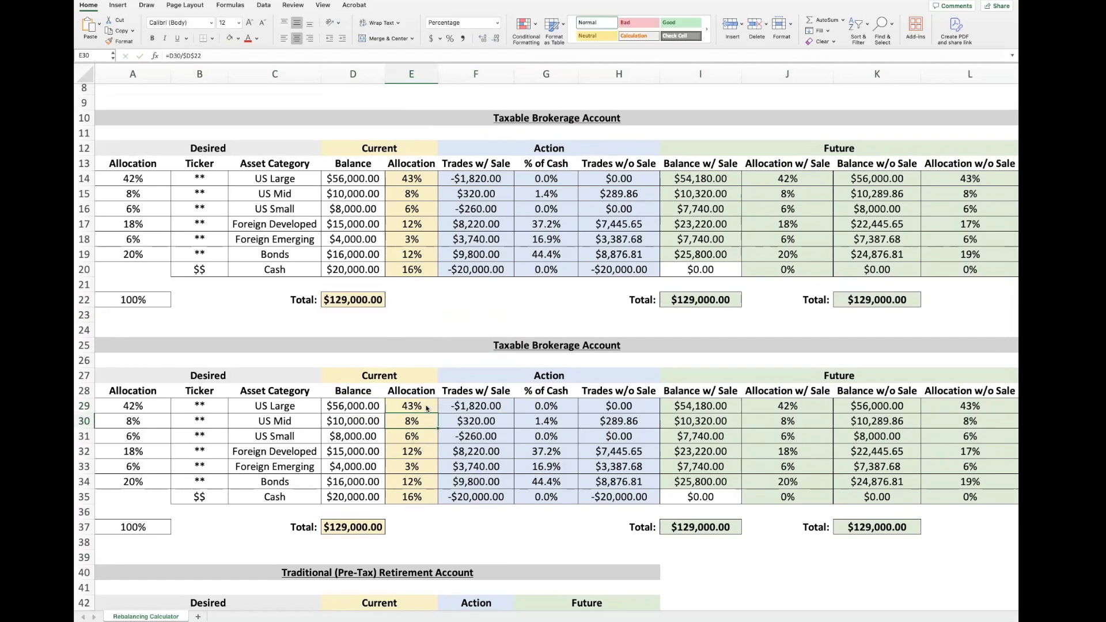
pyautogui.doubleClick(426, 406)
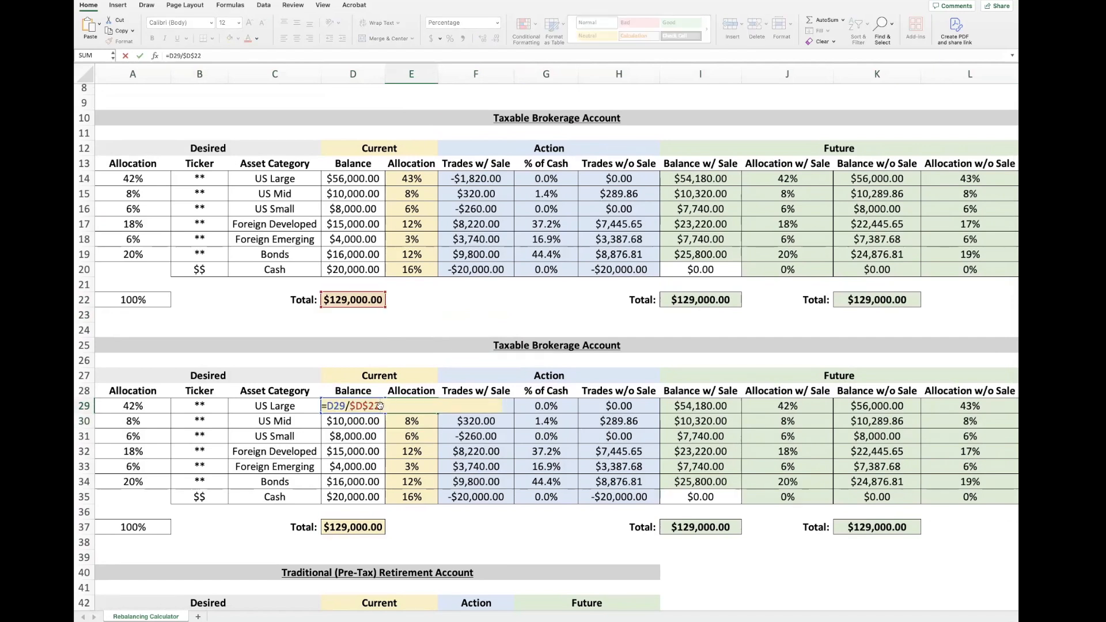
pyautogui.click(355, 529)
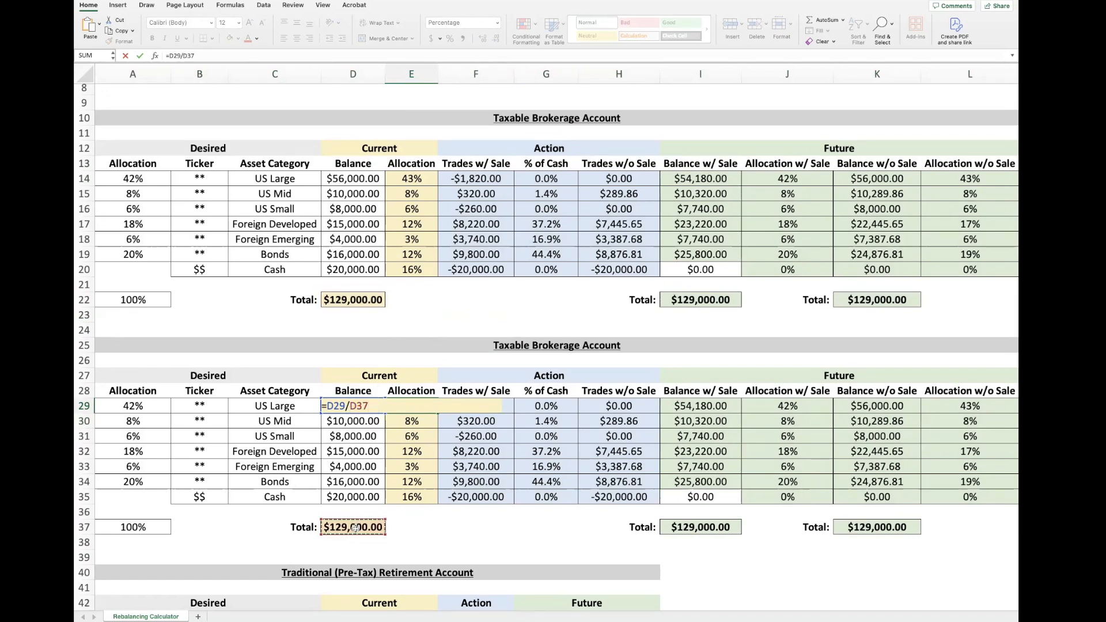
pyautogui.press('F4')
pyautogui.press('Return')
pyautogui.click(420, 408)
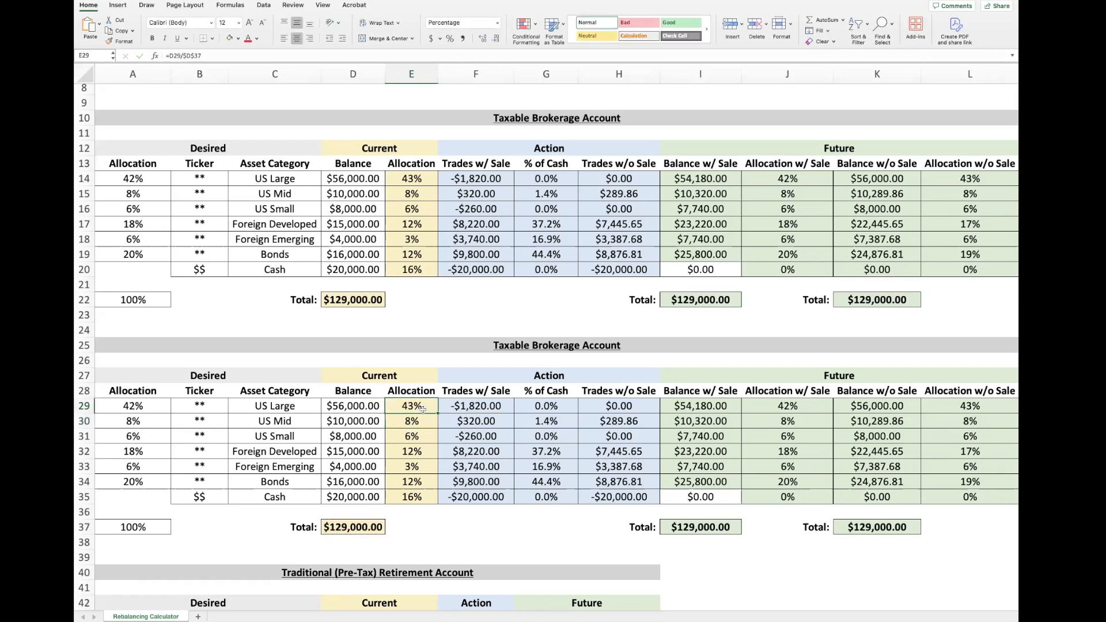
pyautogui.moveTo(437, 414); pyautogui.dragTo(437, 502)
# - Change the copied table's % of Cash formula in G29 to sum the positive trades in $F$29:$F$35 and fill it down through Cash
pyautogui.click(566, 406)
pyautogui.doubleClick(566, 406)
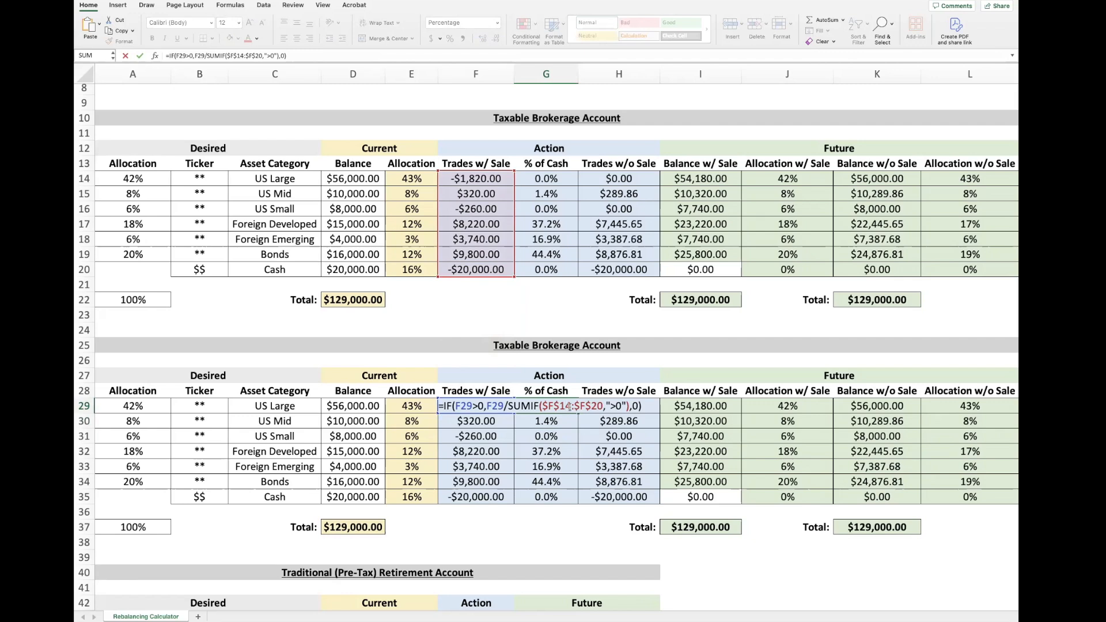
pyautogui.click(561, 406)
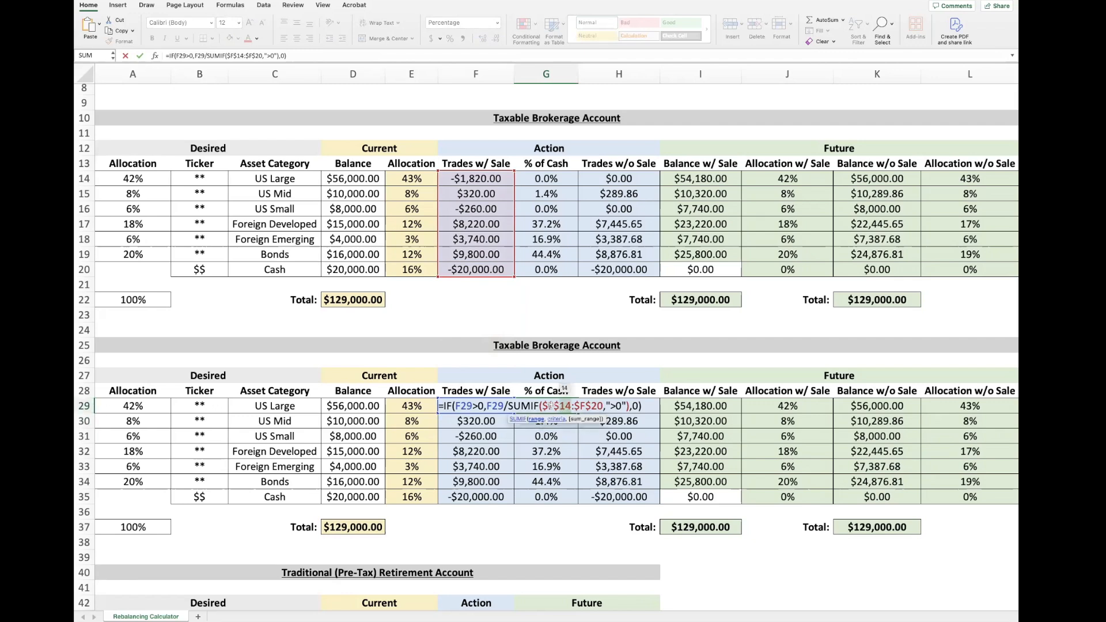
pyautogui.write('29')
pyautogui.moveTo(603, 406); pyautogui.dragTo(591, 407)
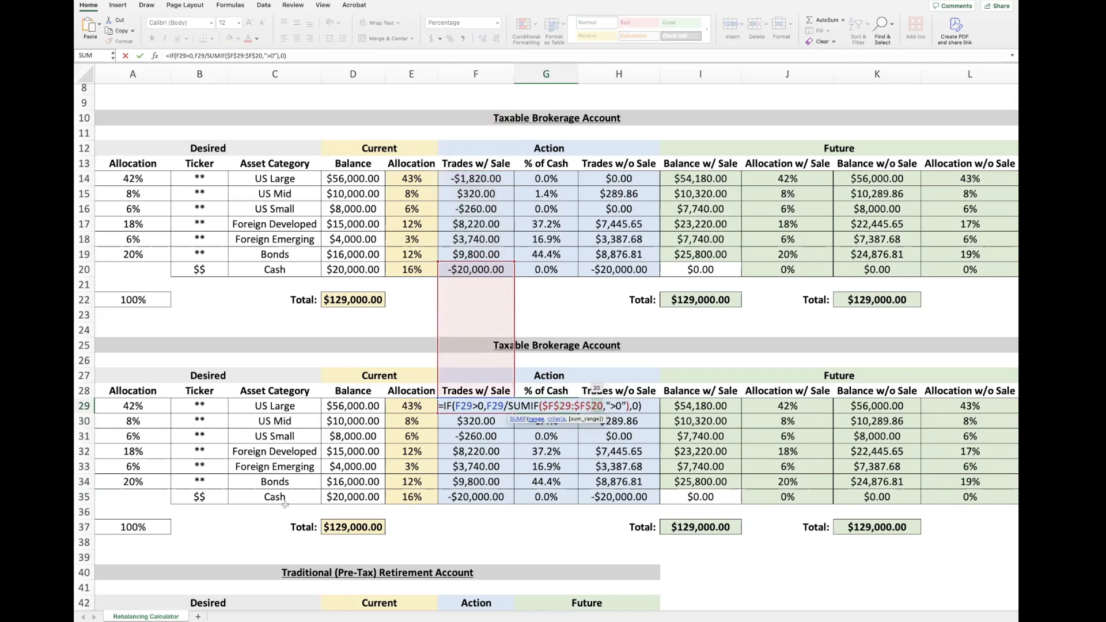
pyautogui.write('35')
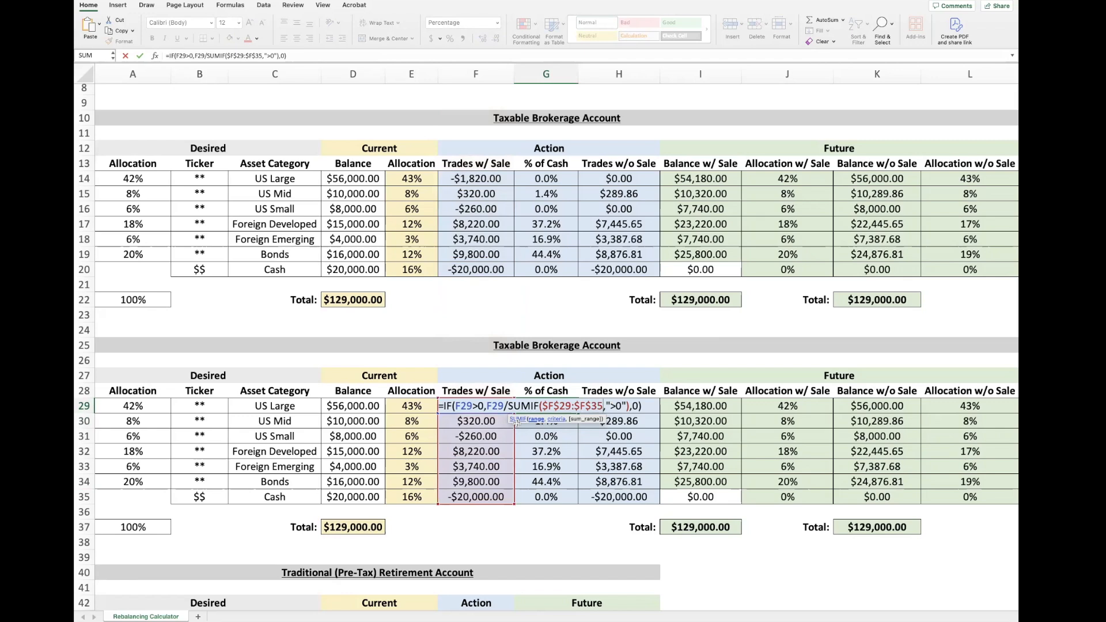
pyautogui.press('Return')
pyautogui.click(524, 410)
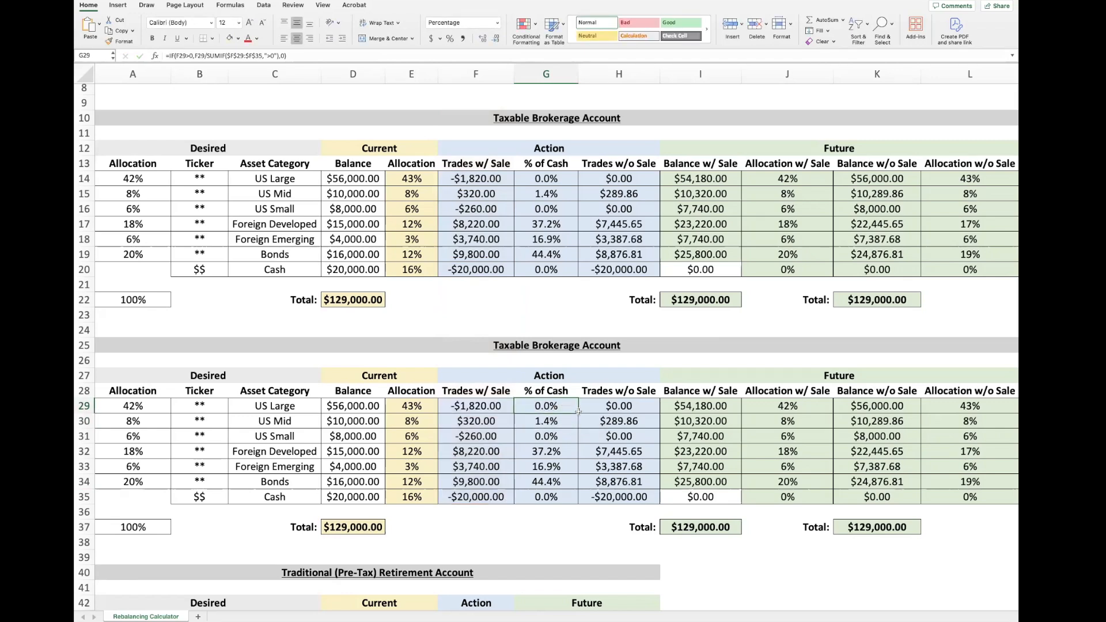
pyautogui.moveTo(578, 413); pyautogui.dragTo(578, 500)
# - Change the copied table's Trades w/o Sale formula in H29 to =MAX(G29*($D$35-$I$35),0) and fill it down through Bonds
pyautogui.click(638, 417)
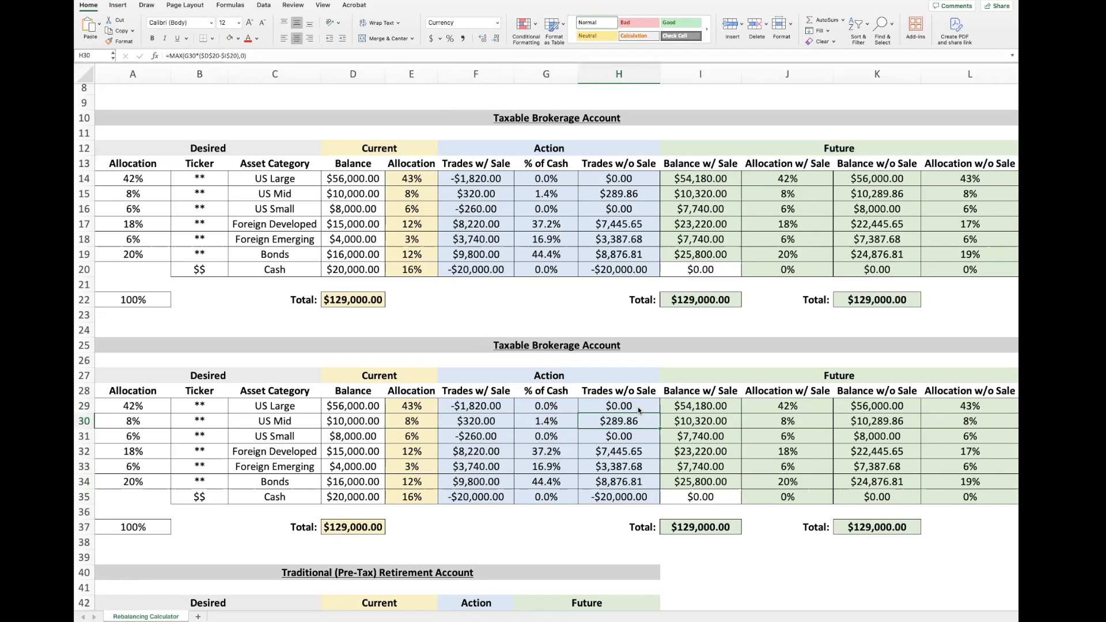
pyautogui.doubleClick(638, 406)
pyautogui.doubleClick(599, 406)
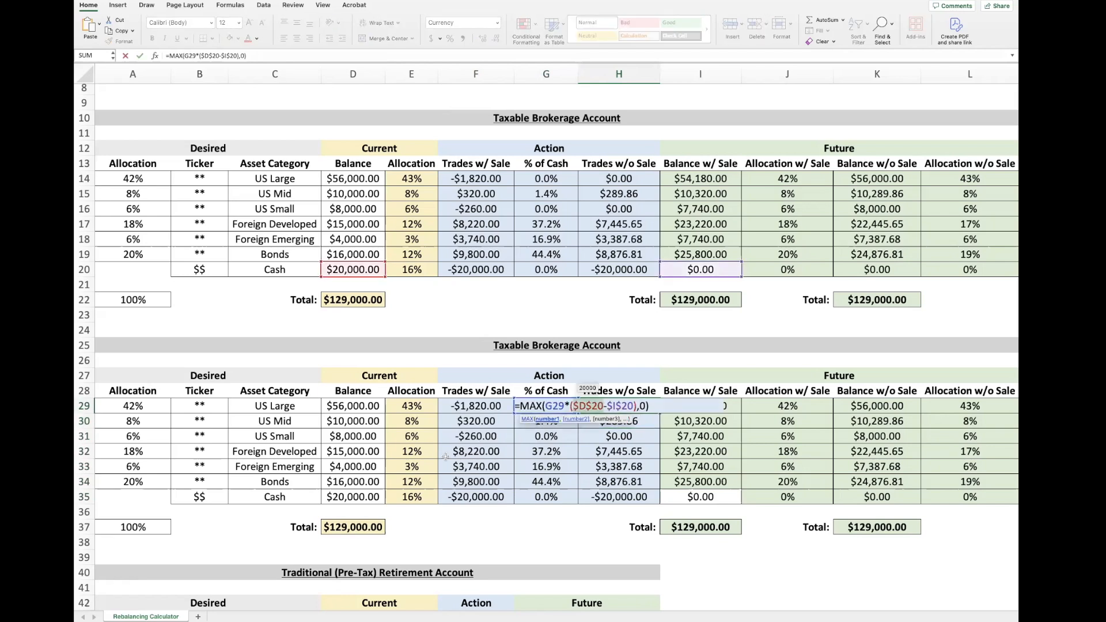
pyautogui.click(357, 496)
pyautogui.press('F4')
pyautogui.click(633, 406)
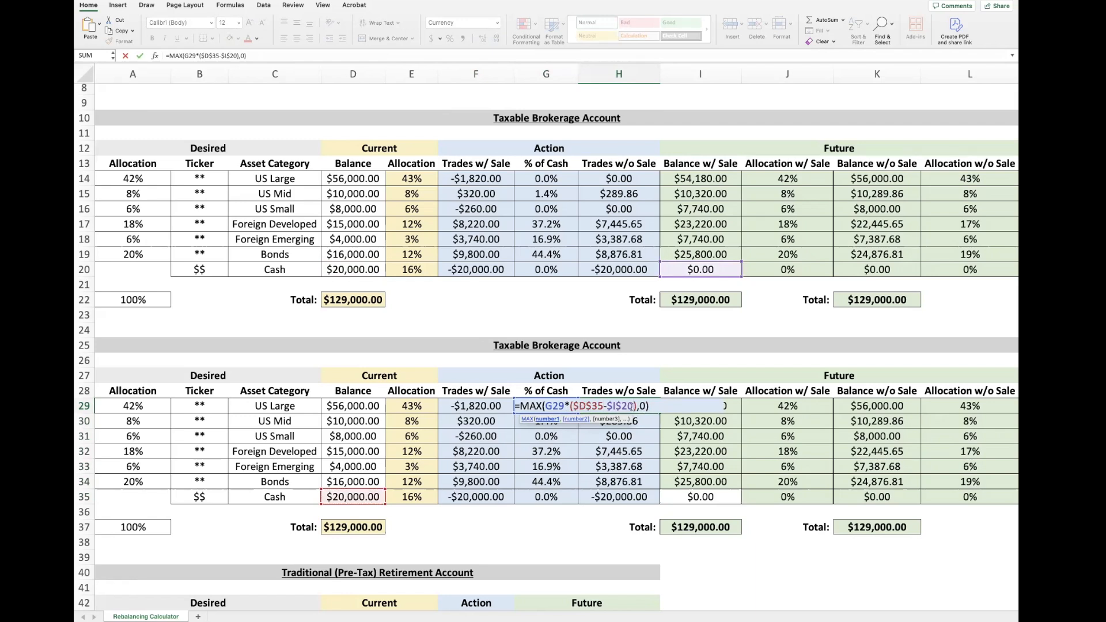
pyautogui.moveTo(632, 406); pyautogui.dragTo(610, 407)
pyautogui.click(711, 497)
pyautogui.press('super+t')
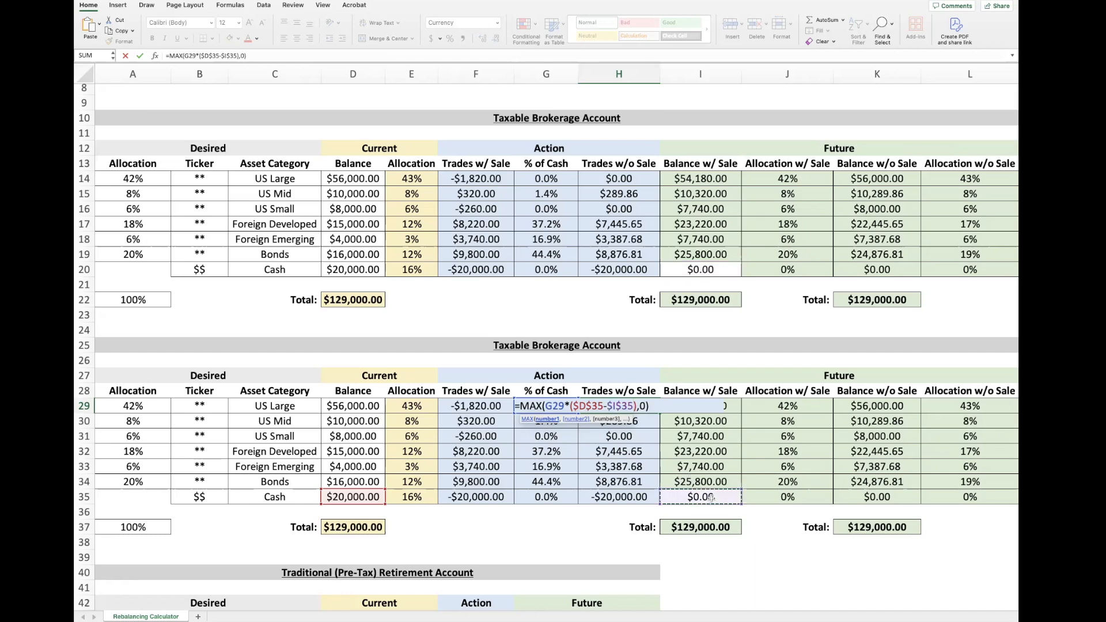
pyautogui.hotkey('ctrl', 'Return')
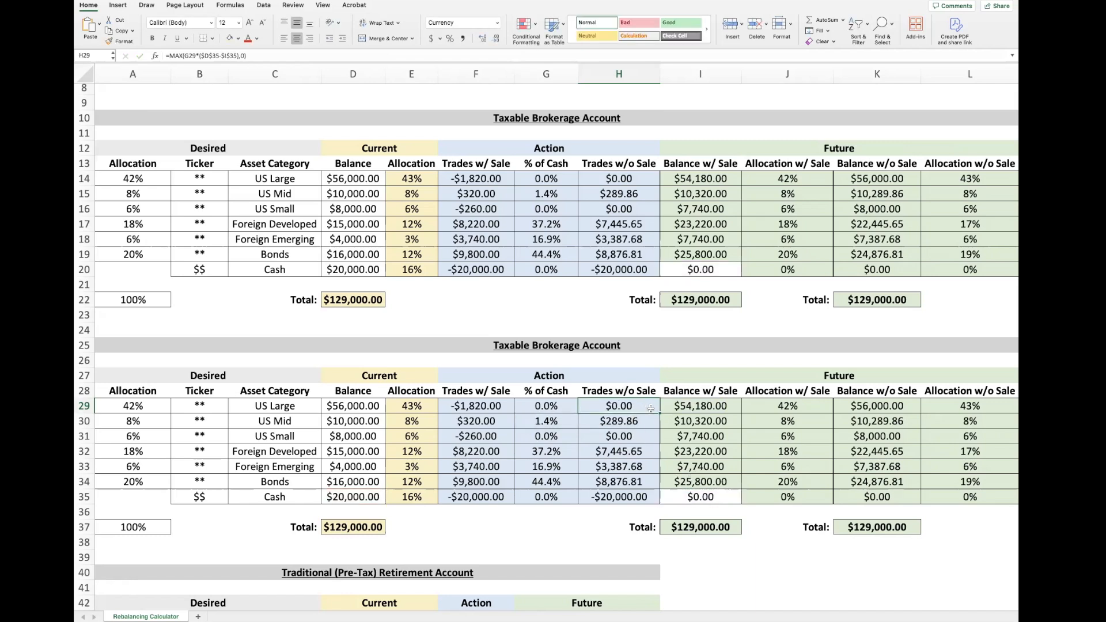
pyautogui.moveTo(659, 413); pyautogui.dragTo(654, 484)
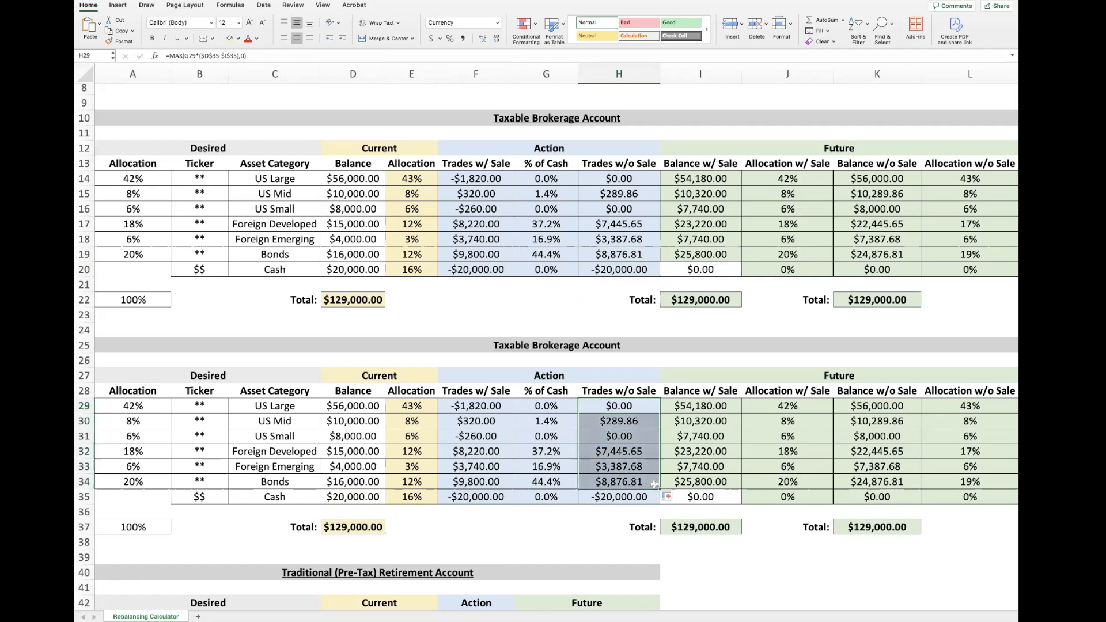
pyautogui.click(634, 498)
# - Change the copied table's Balance w/ Sale formula in I29 to =($D$37-$I$35)*A29 and fill it down through Bonds
pyautogui.click(724, 417)
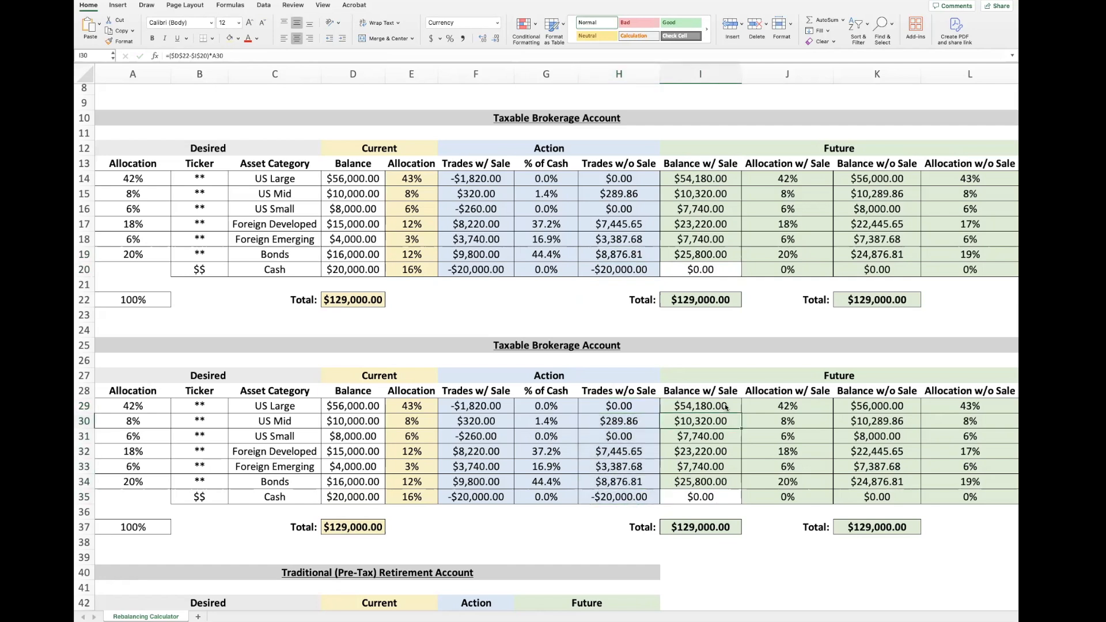
pyautogui.doubleClick(725, 407)
pyautogui.moveTo(615, 406); pyautogui.dragTo(588, 406)
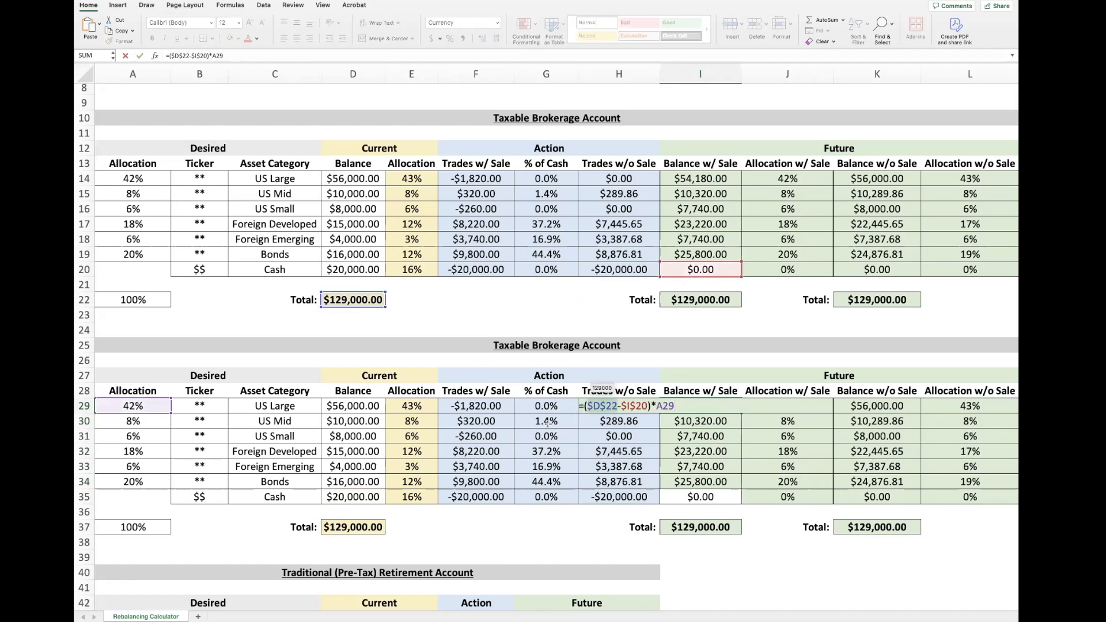
pyautogui.click(353, 527)
pyautogui.press('F4')
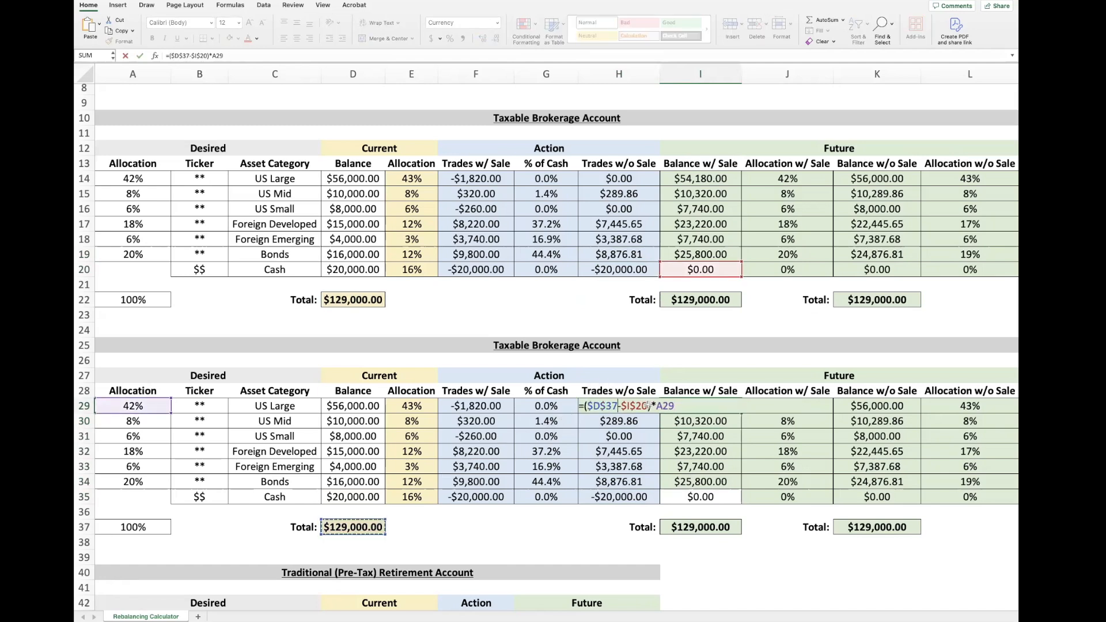
pyautogui.moveTo(647, 406); pyautogui.dragTo(620, 406)
pyautogui.click(710, 496)
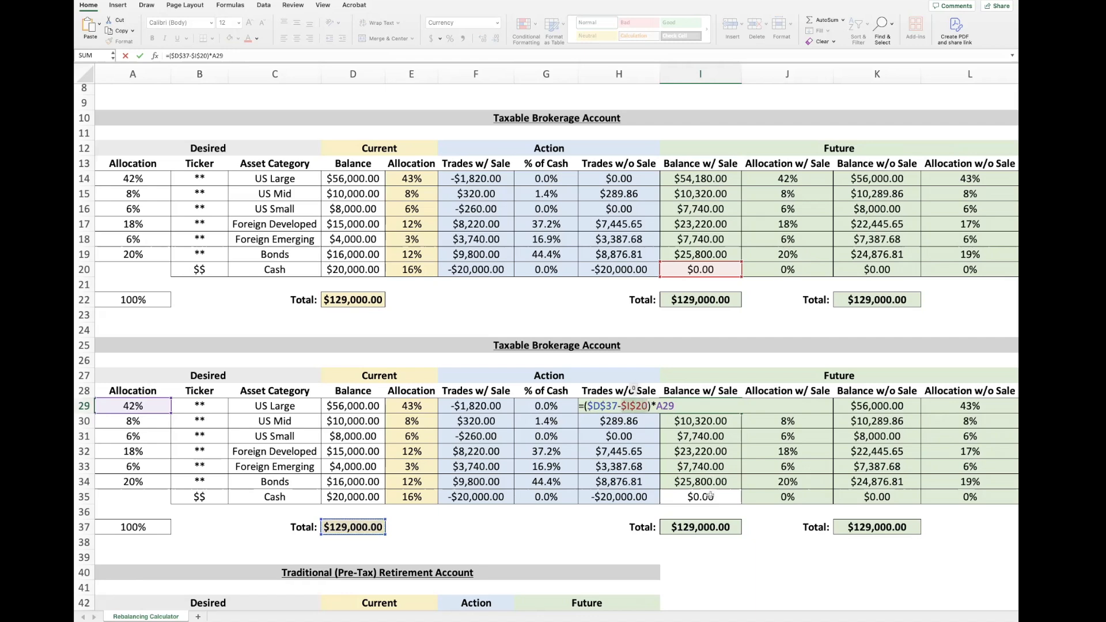
pyautogui.press('Return')
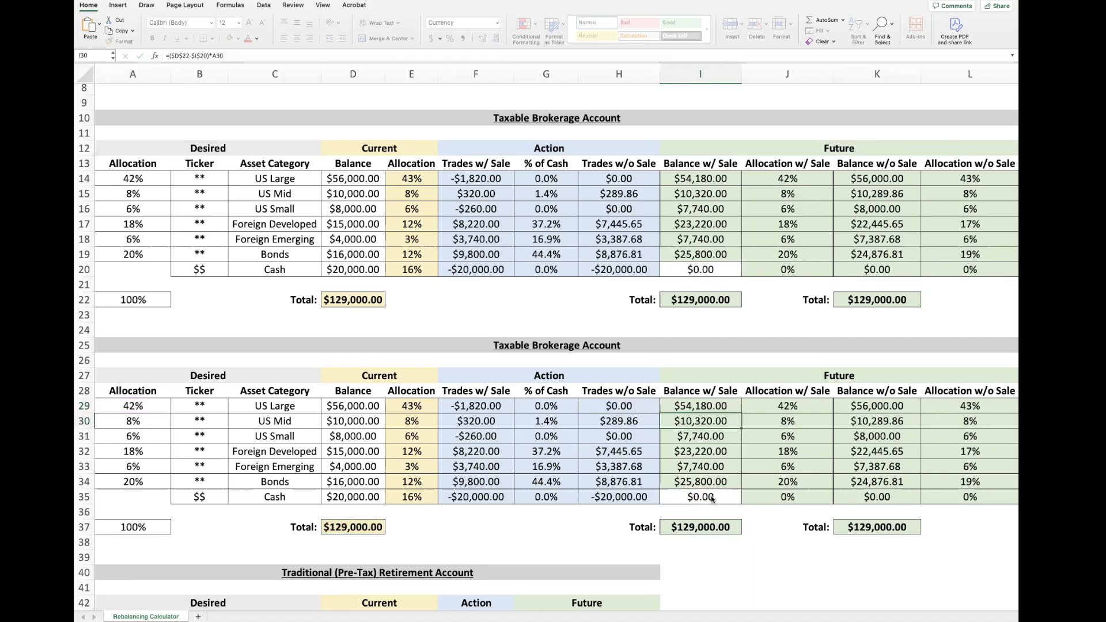
pyautogui.click(731, 405)
pyautogui.moveTo(741, 413); pyautogui.dragTo(738, 486)
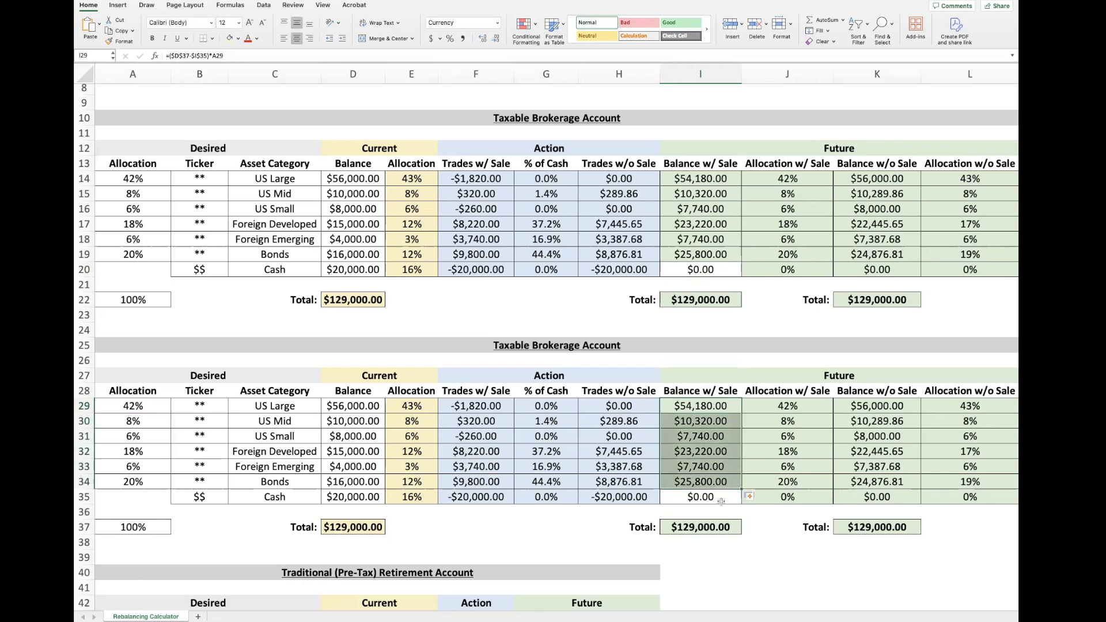
# - Change the copied table's Allocation w/ Sale formula in J29 to =I29/$I$37 and fill it down through Cash
pyautogui.click(805, 420)
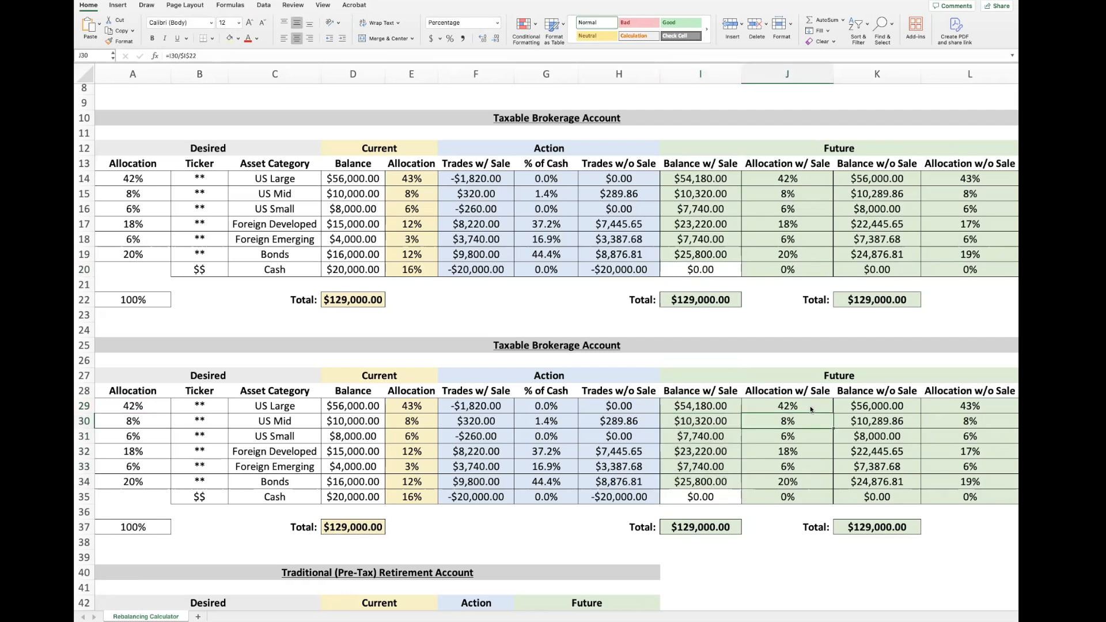
pyautogui.doubleClick(810, 409)
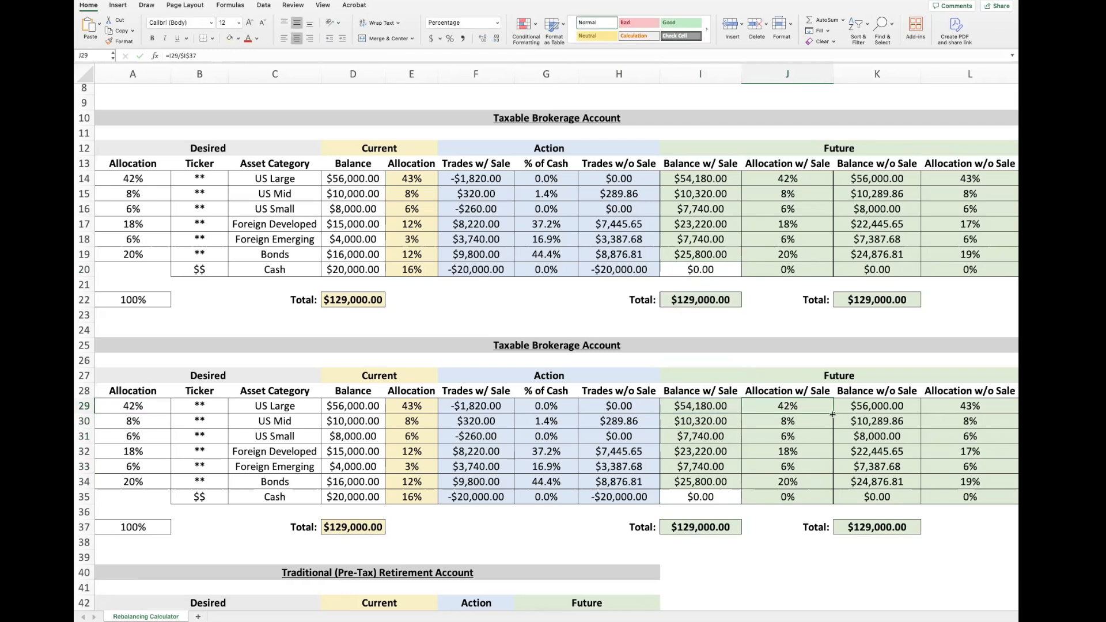
pyautogui.moveTo(832, 414); pyautogui.dragTo(834, 505)
# - Check the Balance w/o Sale formula in K29, point L29's Allocation w/o Sale formula to the total in K37, and fill it down through Cash
pyautogui.doubleClick(908, 407)
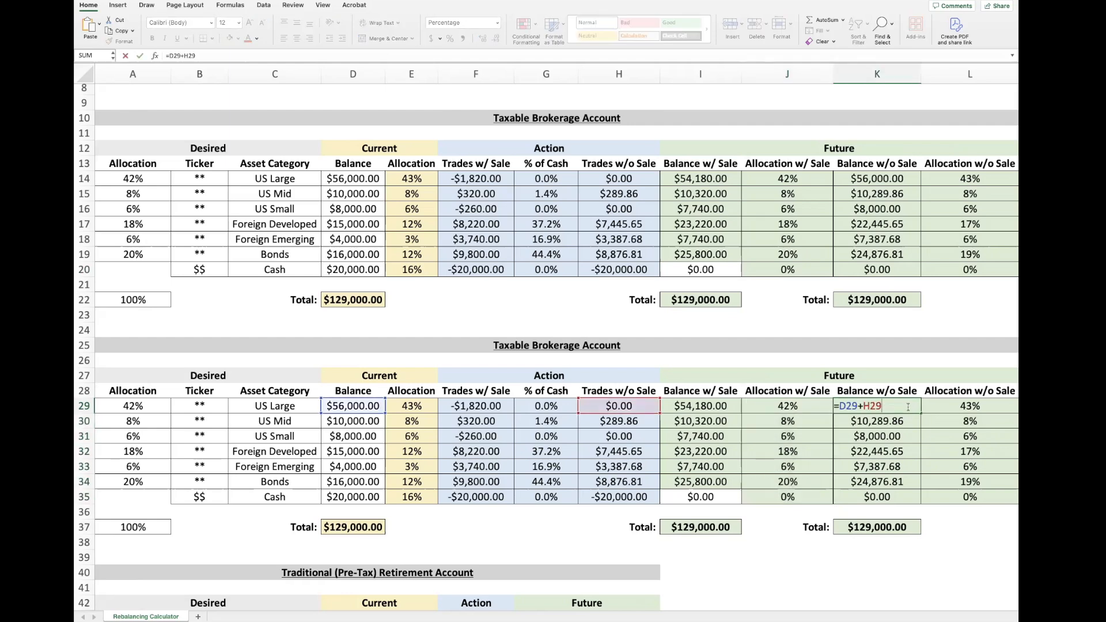
pyautogui.click(1001, 405)
pyautogui.doubleClick(1001, 405)
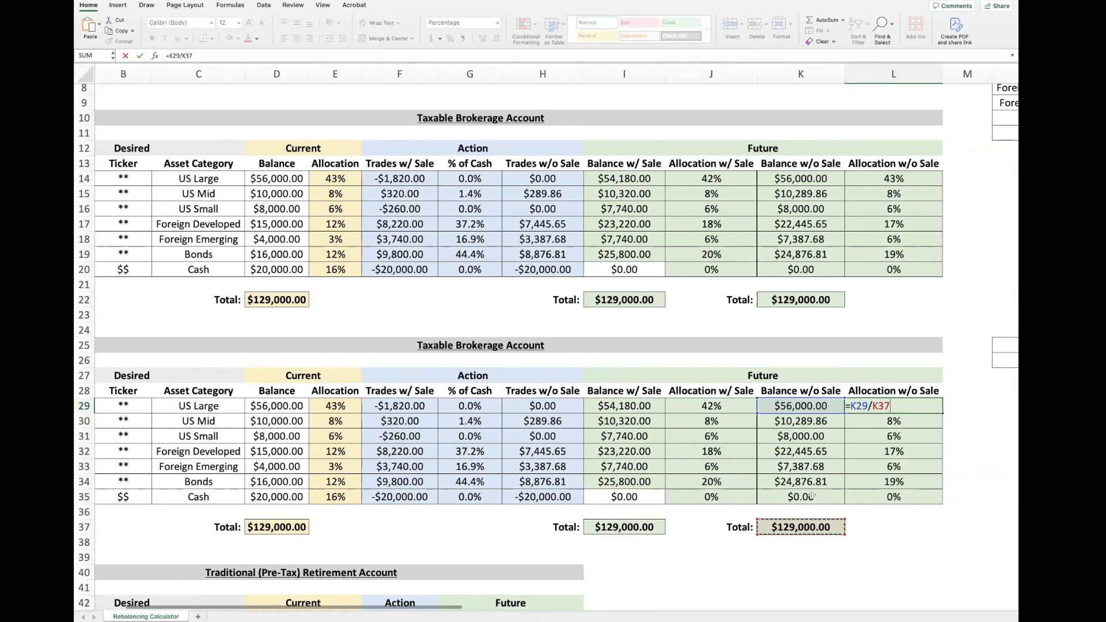
pyautogui.press('Return')
pyautogui.moveTo(922, 407); pyautogui.dragTo(922, 497)
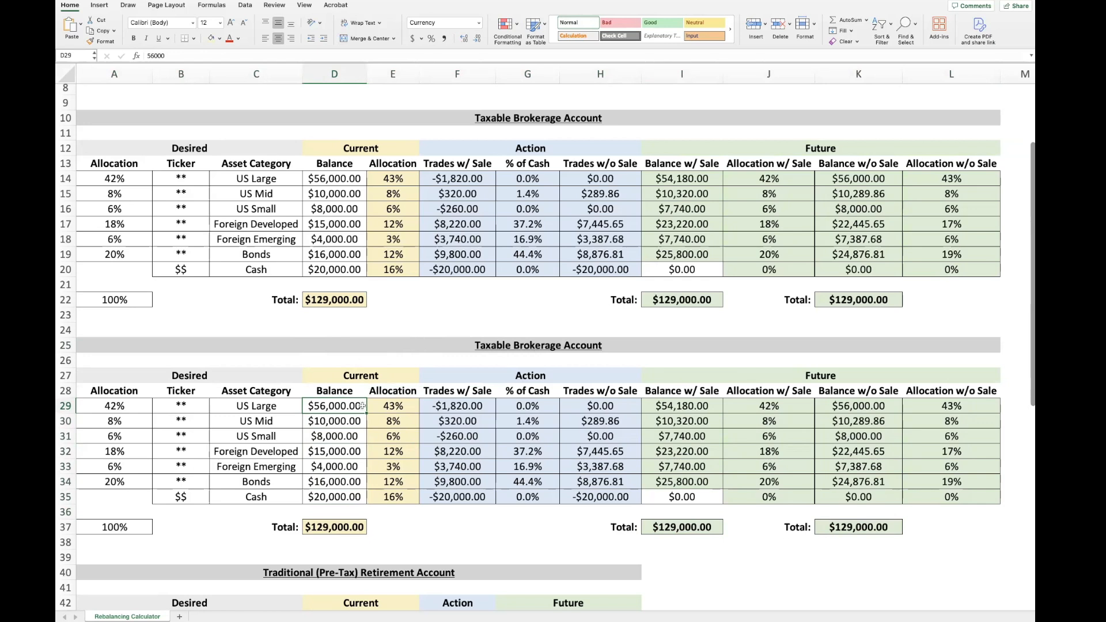
# - Inspect the Traditional account's US Large formulas for current allocation, future balance and future allocation
pyautogui.scroll(-10, 481, 424)
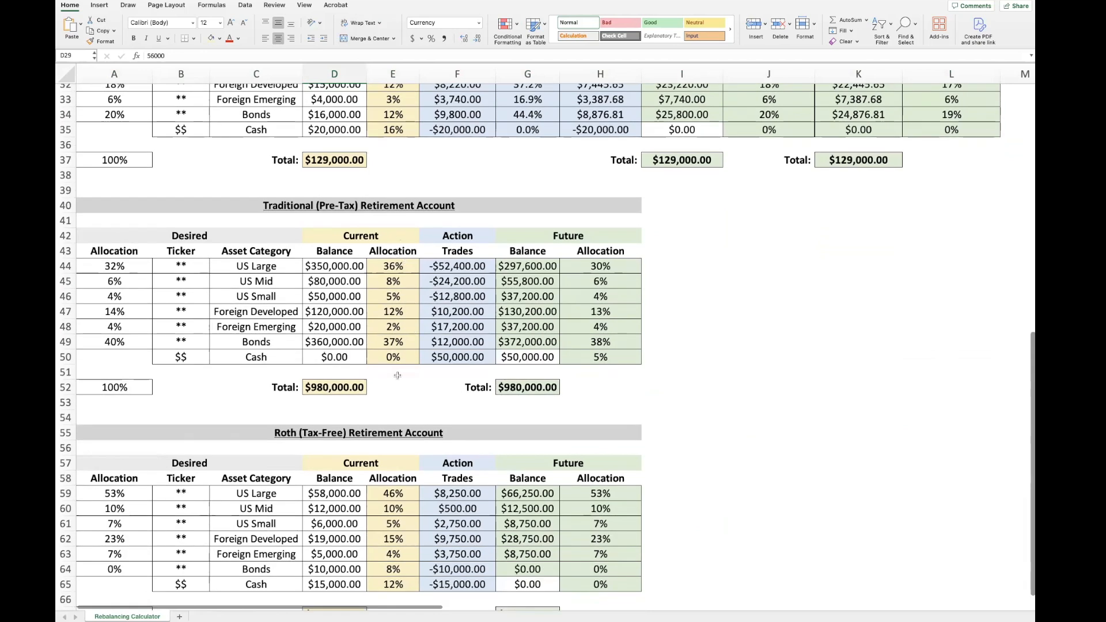
pyautogui.scroll(-3, 346, 357)
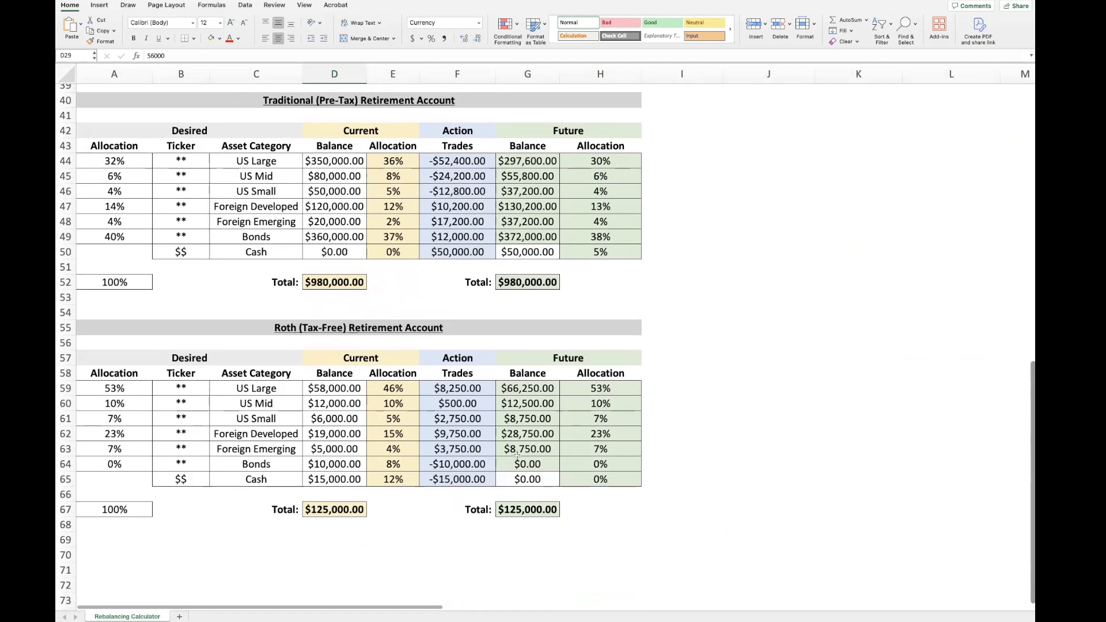
pyautogui.click(398, 161)
pyautogui.doubleClick(398, 160)
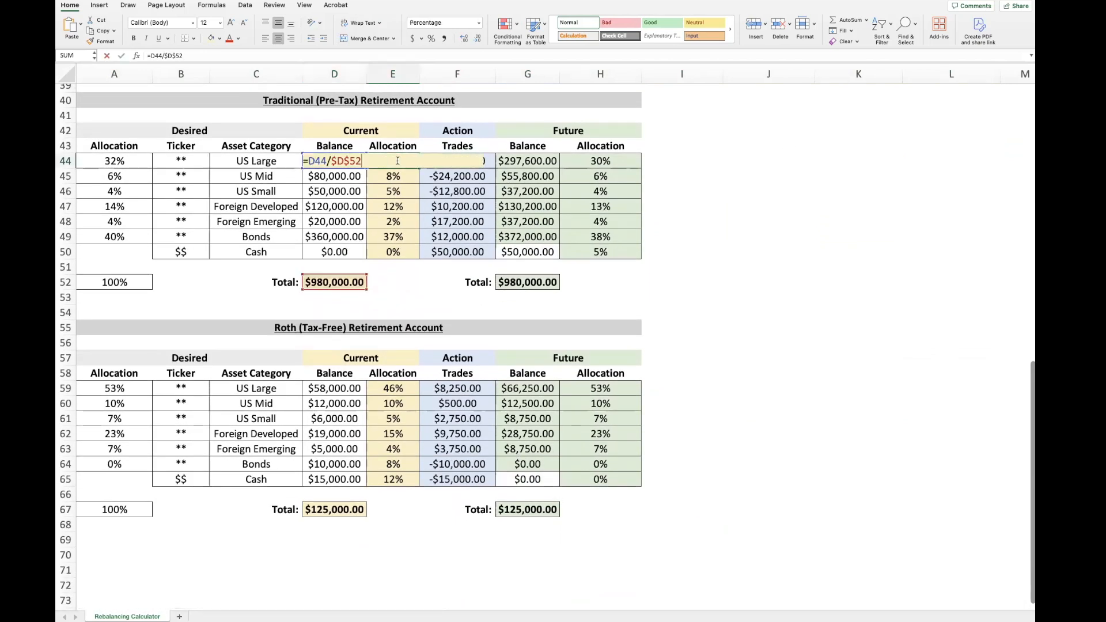
pyautogui.click(547, 162)
pyautogui.doubleClick(547, 161)
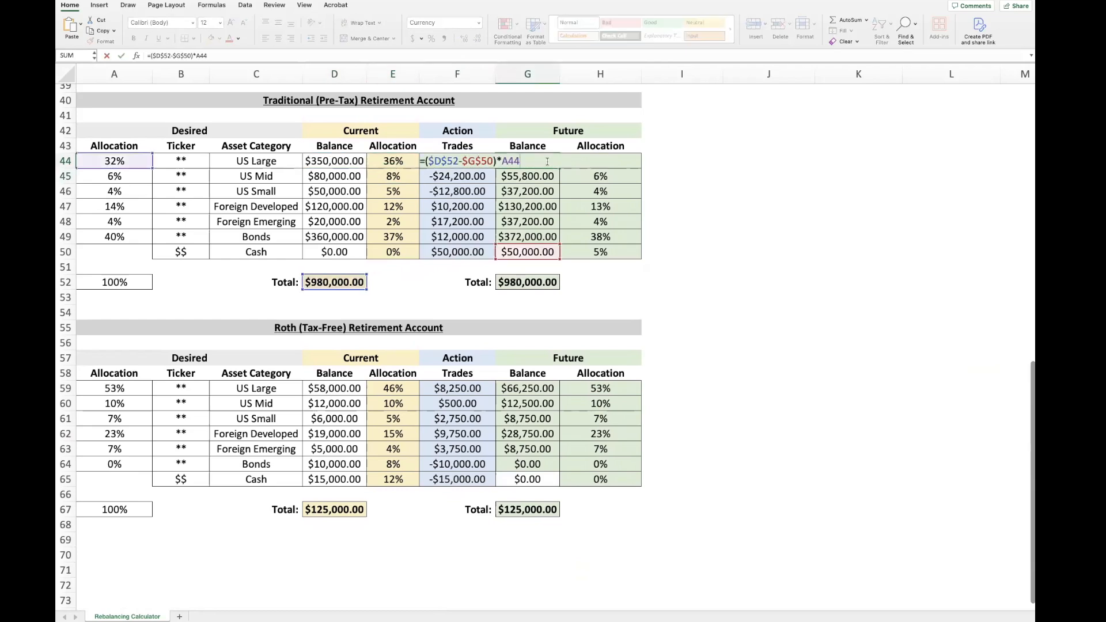
pyautogui.doubleClick(635, 160)
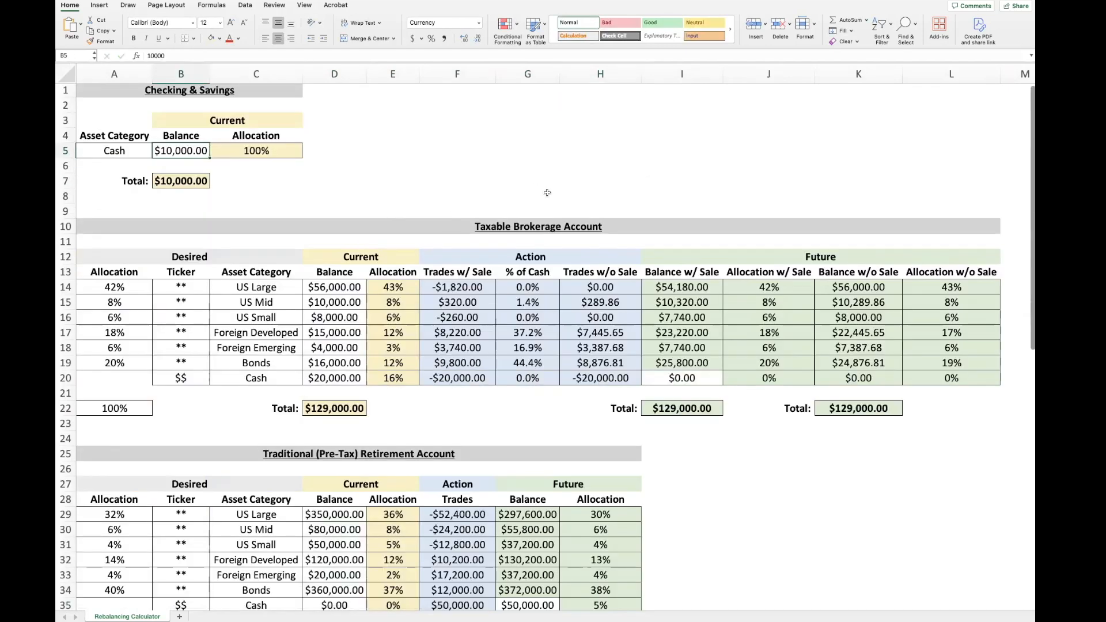
# - Review the Total Portfolio Asset Allocation (Detailed) table and its asset categories from US Large through Cash
pyautogui.scroll(-5, 547, 192)
pyautogui.scroll(10, 547, 191)
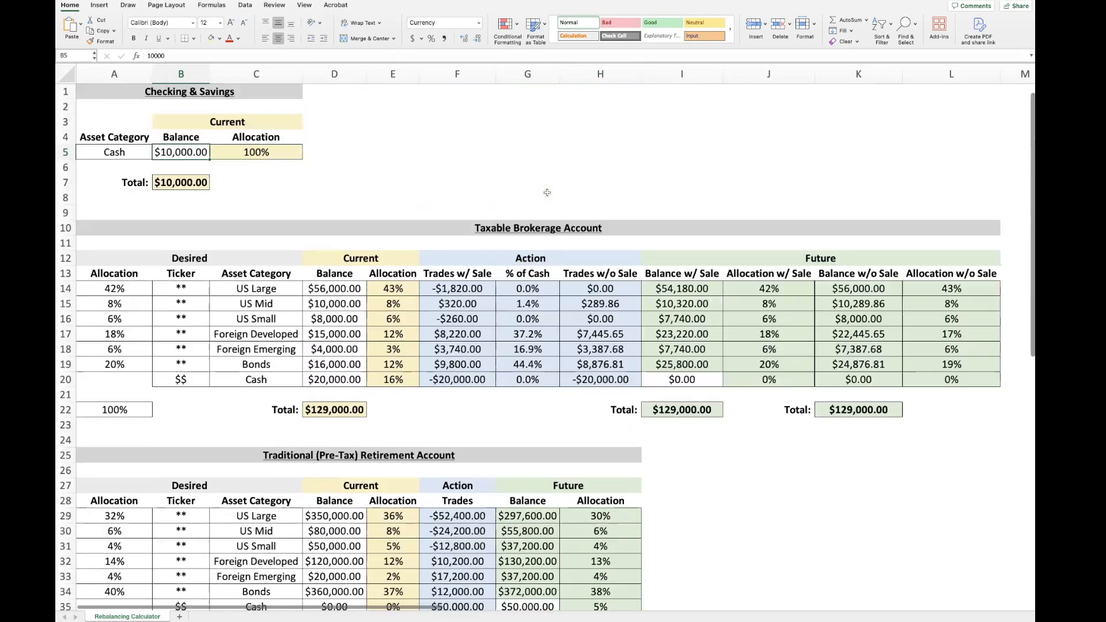
pyautogui.hscroll(5, 547, 191)
pyautogui.hscroll(5, 546, 192)
pyautogui.click(362, 151)
pyautogui.click(464, 90)
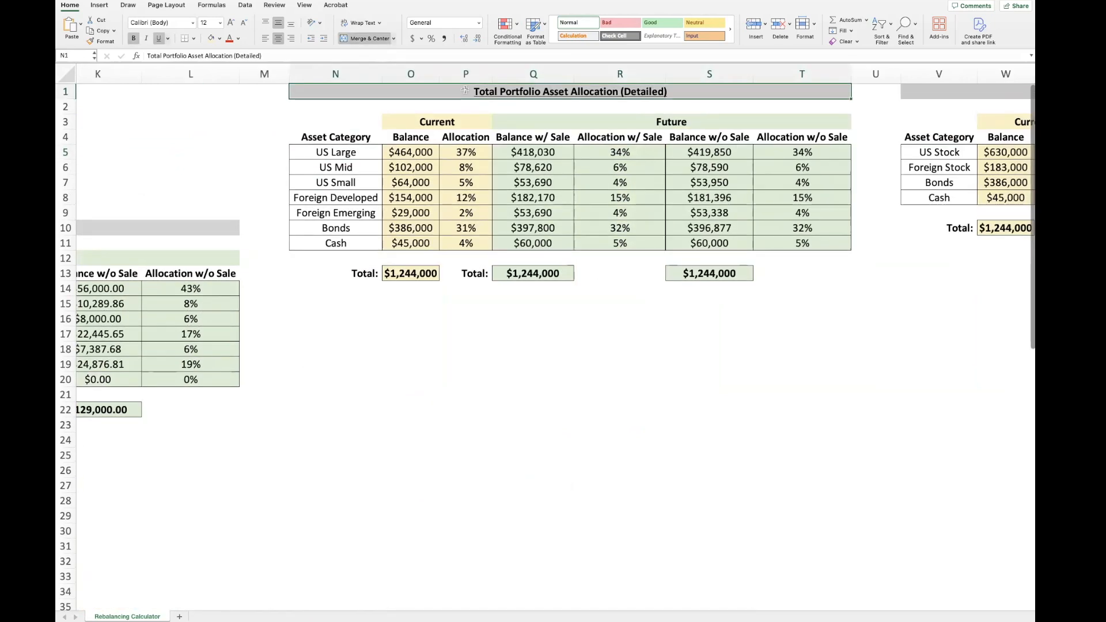
pyautogui.hscroll(-1, 464, 92)
pyautogui.moveTo(451, 151); pyautogui.dragTo(448, 241)
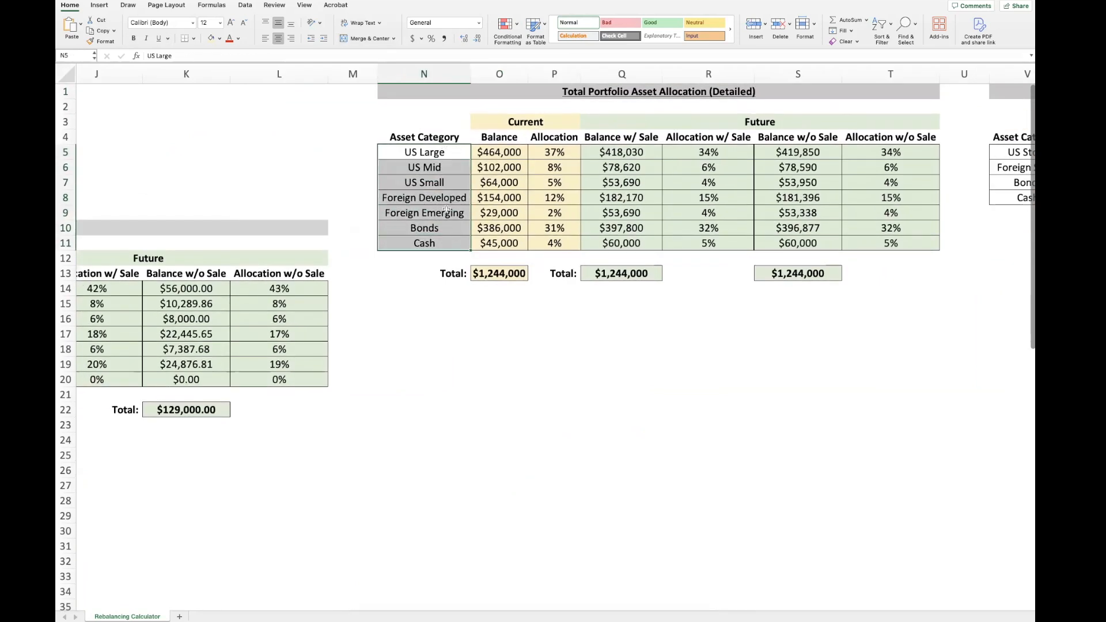
# - Inspect the US Large current balance formula in O5 of the detailed total portfolio table
pyautogui.click(499, 152)
pyautogui.doubleClick(499, 152)
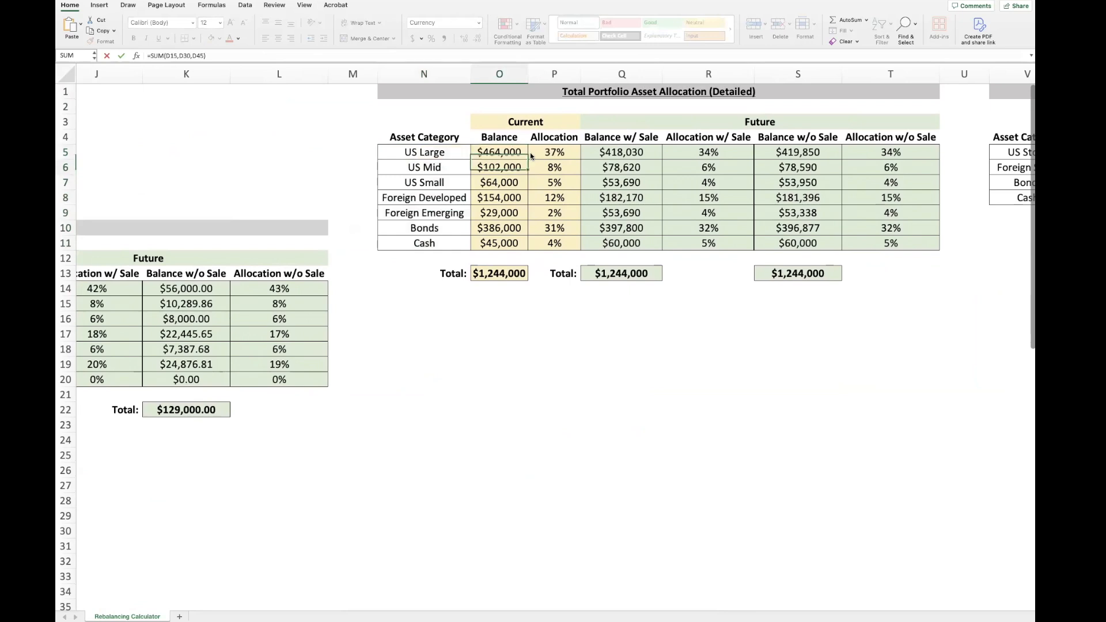
pyautogui.press('Escape')
pyautogui.click(450, 152)
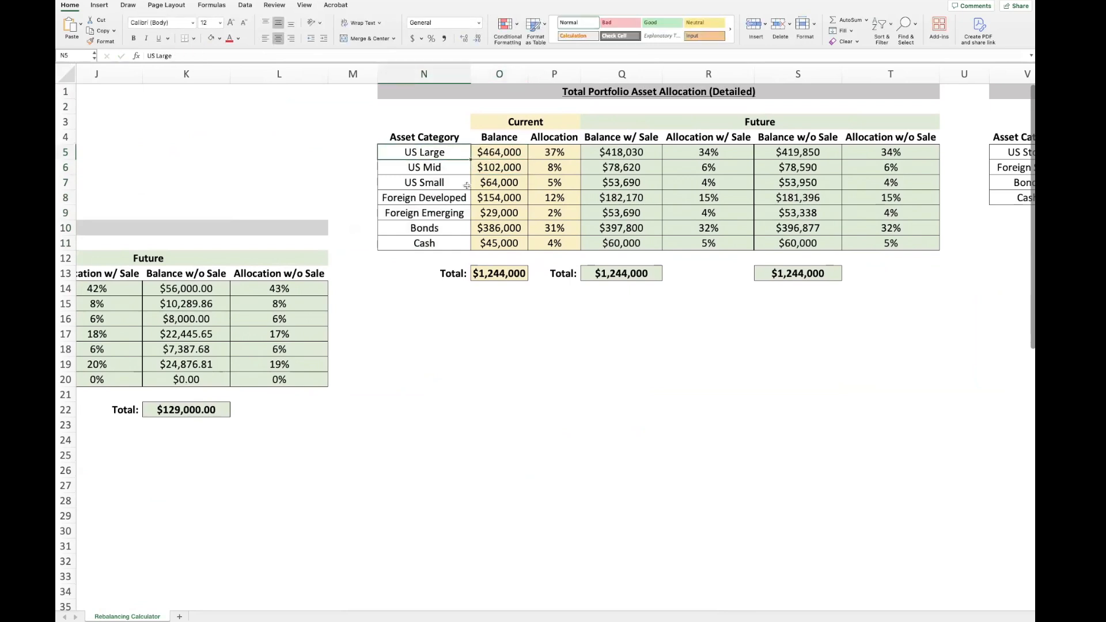
# - Trace the US Large current balance to its source cells D14, D29 and D44 in the Taxable, Traditional and Roth accounts
pyautogui.hscroll(-10, 467, 185)
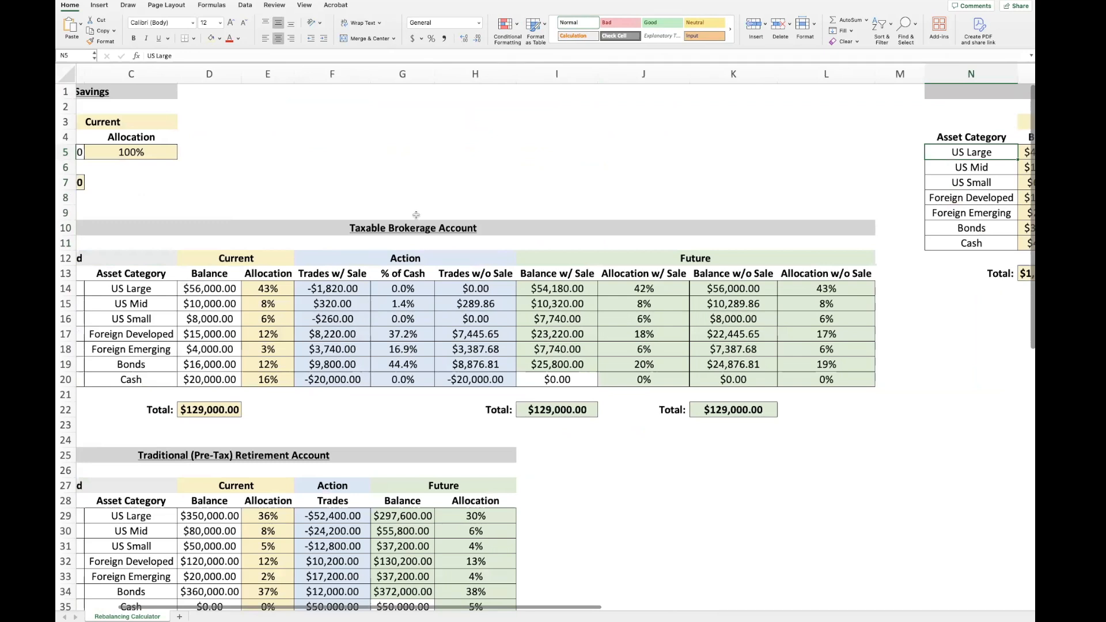
pyautogui.hscroll(-3, 467, 186)
pyautogui.click(337, 288)
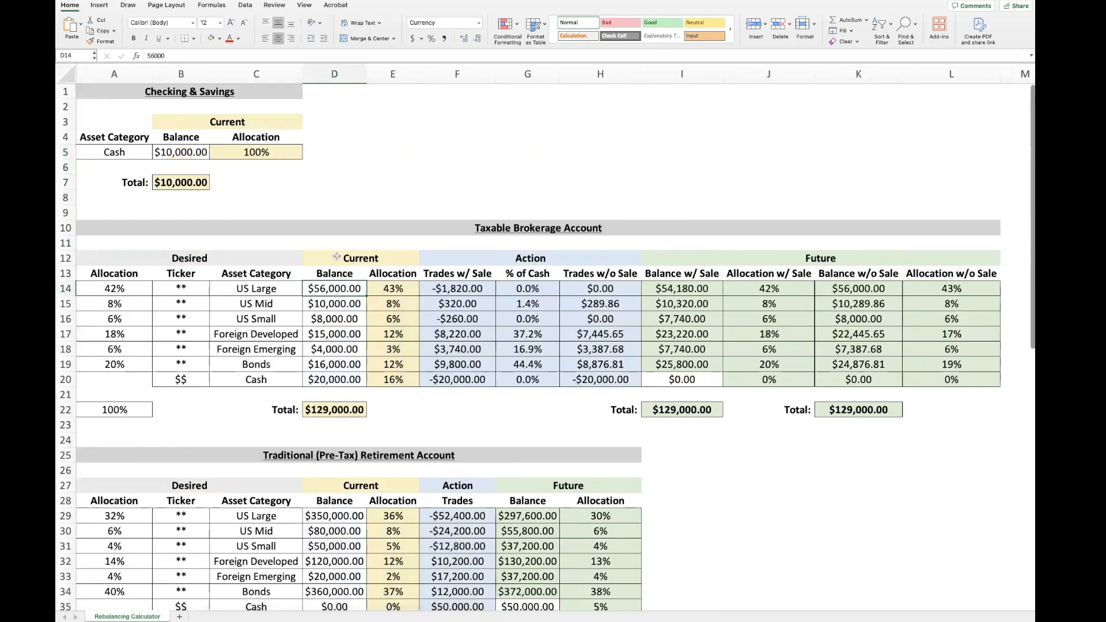
pyautogui.scroll(-5, 374, 286)
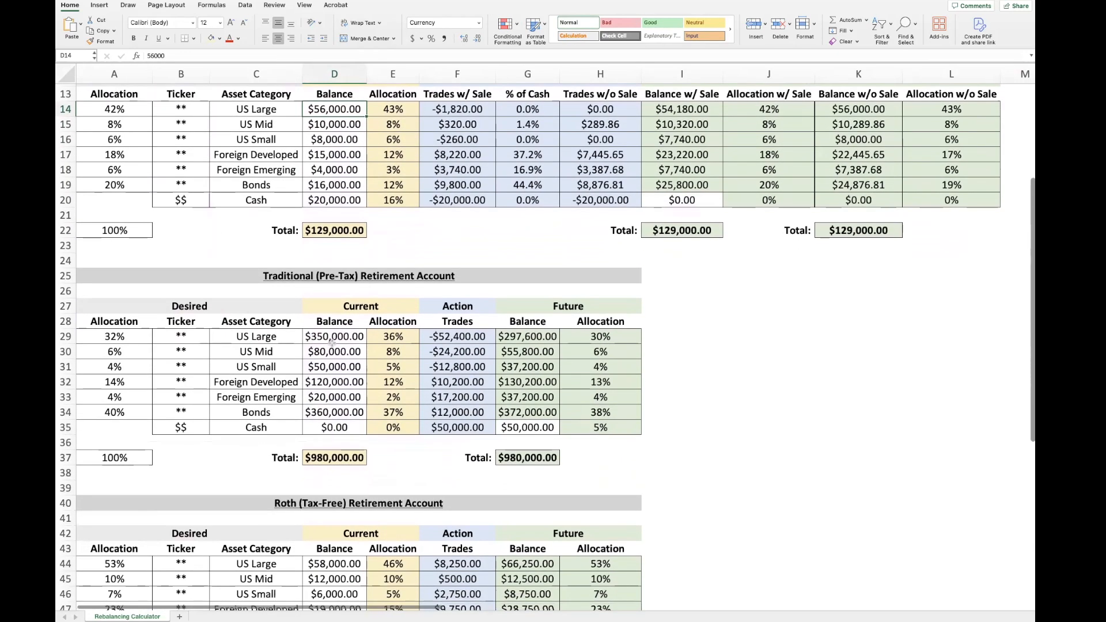
pyautogui.click(332, 342)
pyautogui.scroll(-5, 400, 312)
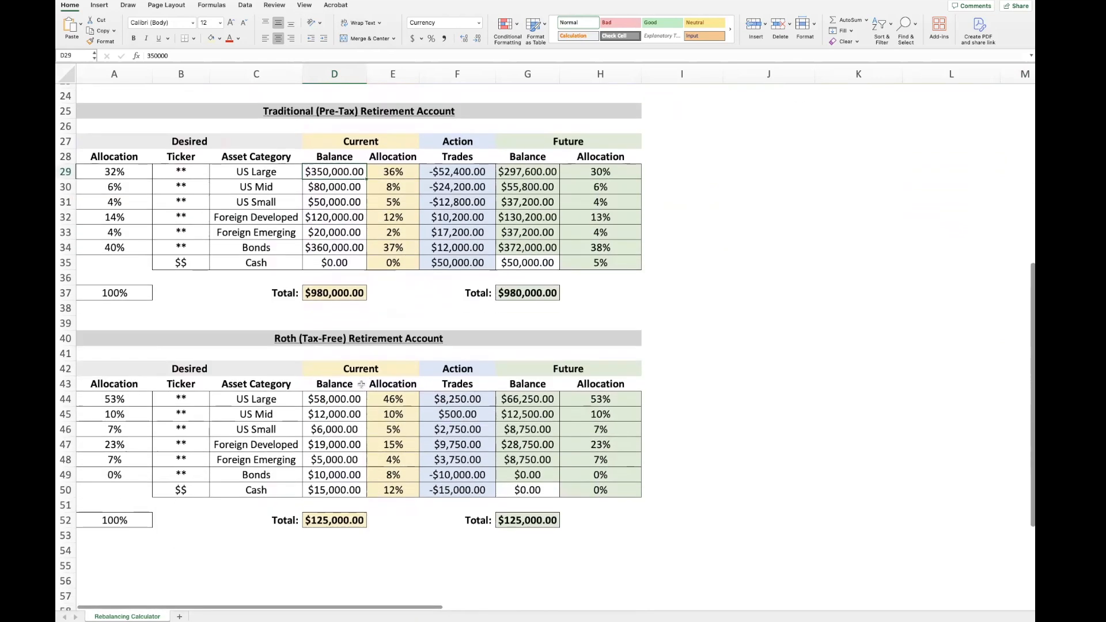
pyautogui.click(328, 400)
pyautogui.press('Return')
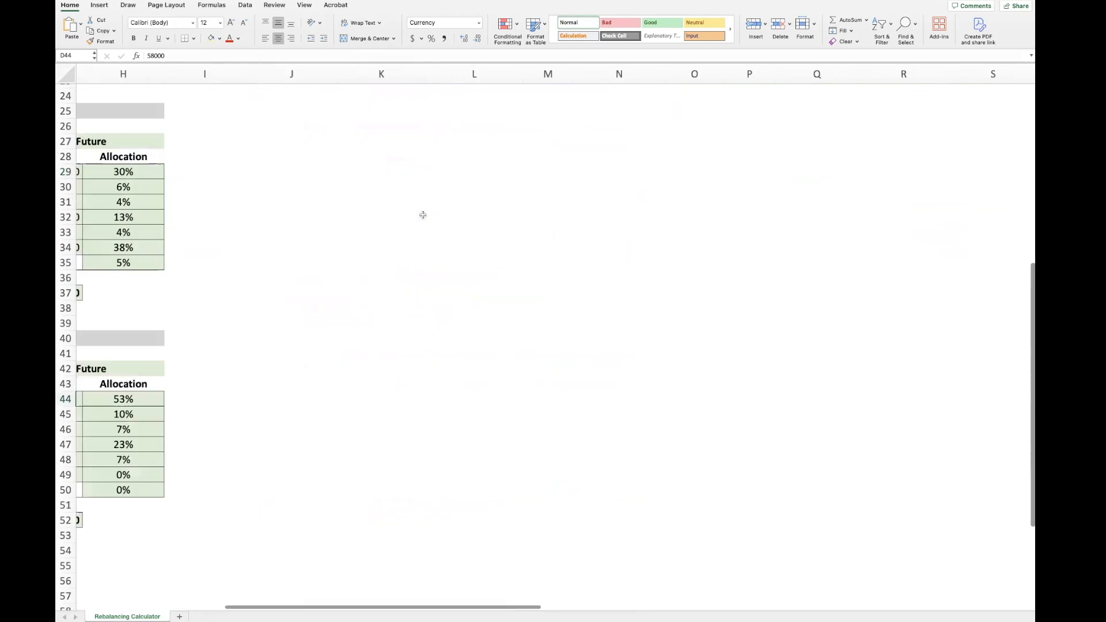
# - Review the detailed table's current balances and the US Large formulas for current allocation, Balance w/ Sale and Balance w/o Sale
pyautogui.moveTo(307, 153); pyautogui.dragTo(308, 245)
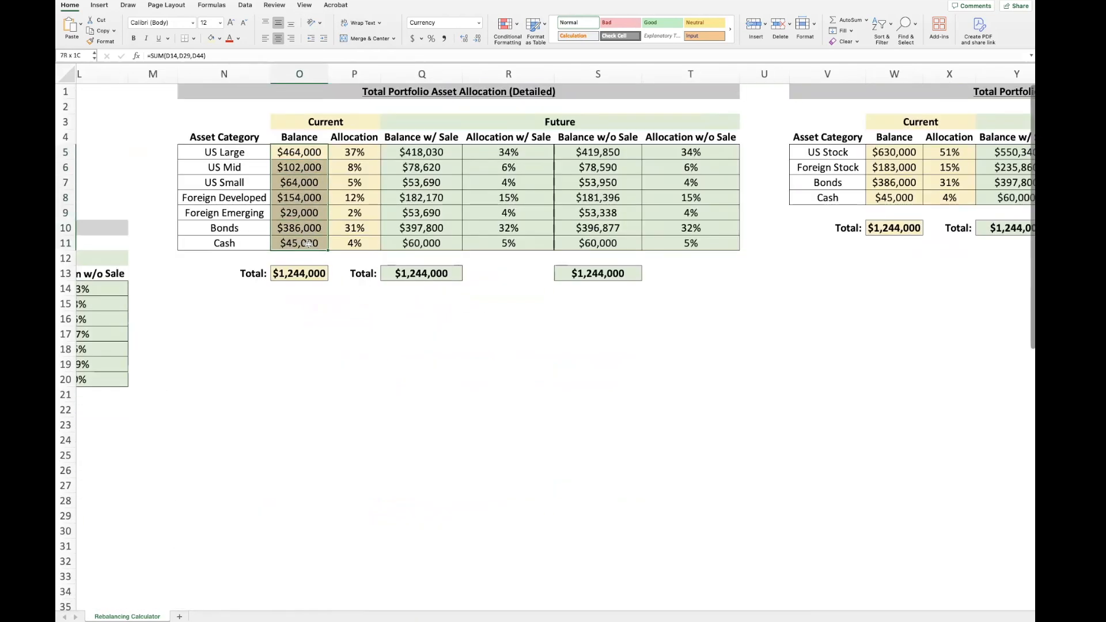
pyautogui.doubleClick(364, 152)
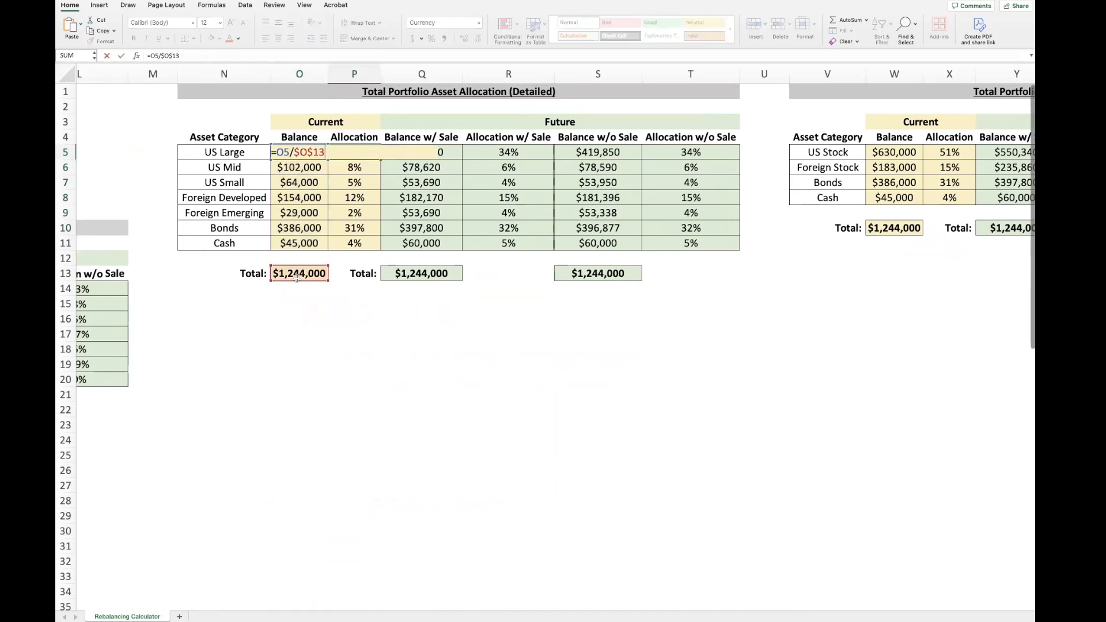
pyautogui.click(450, 151)
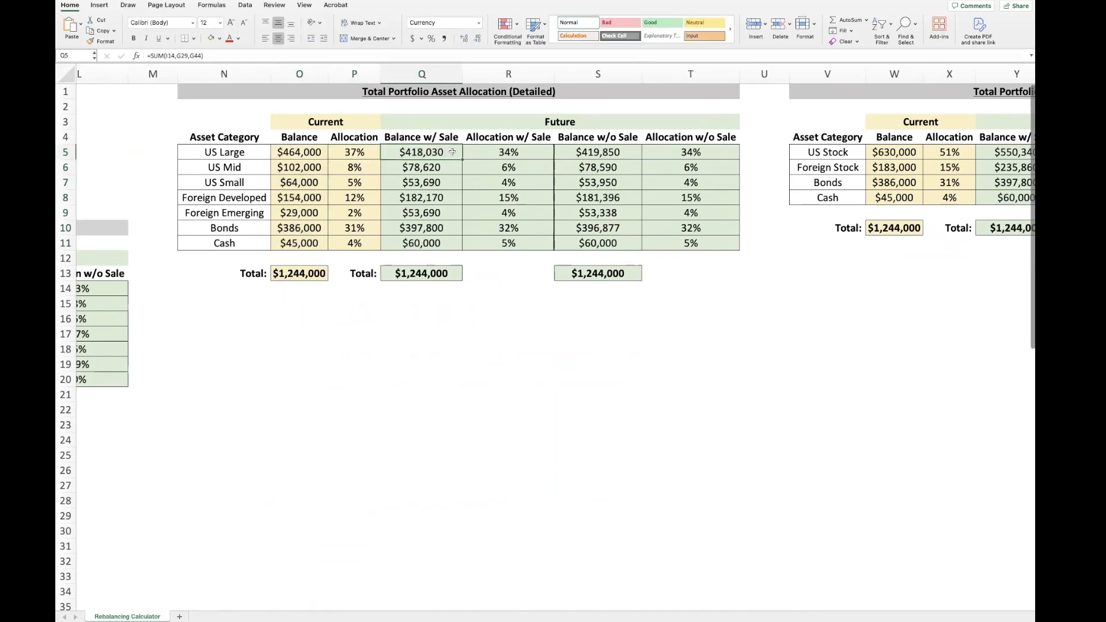
pyautogui.doubleClick(452, 152)
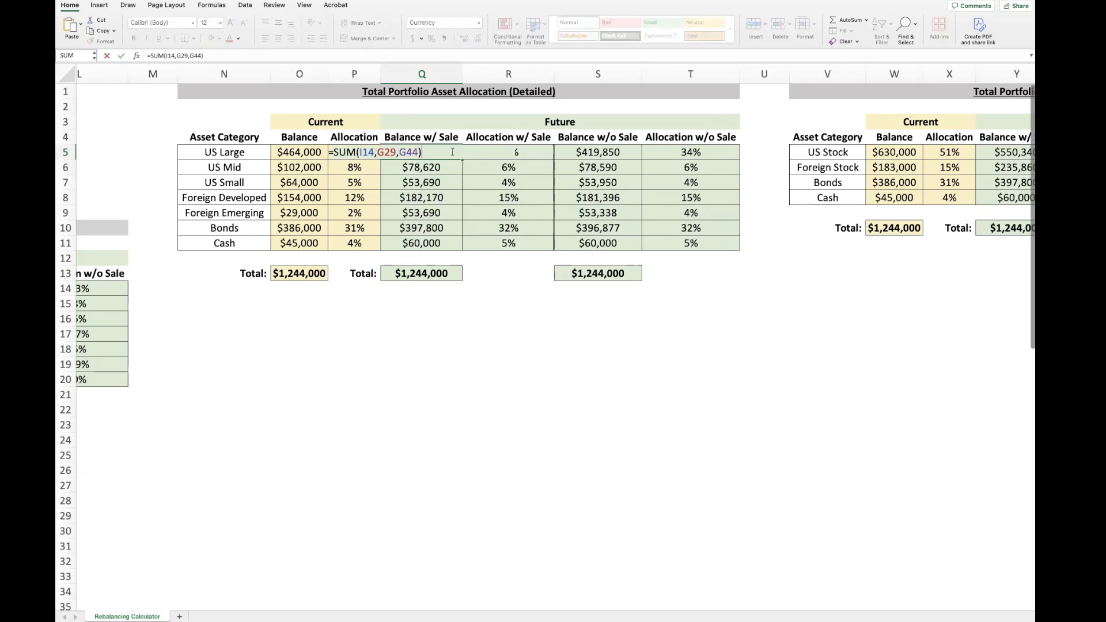
pyautogui.press('Return')
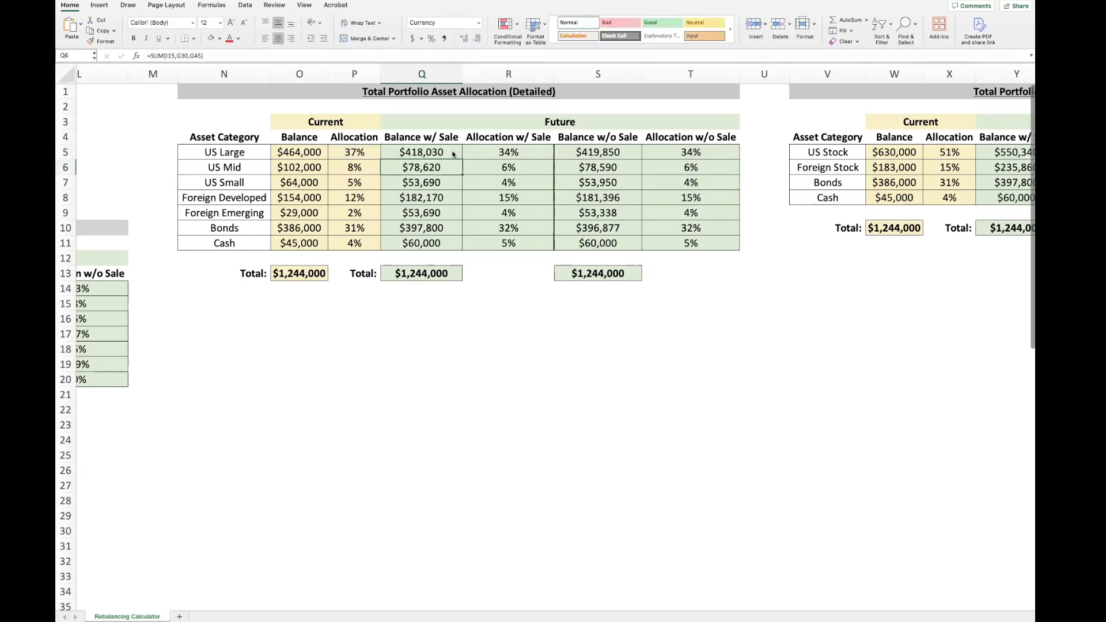
pyautogui.click(630, 152)
# - Compare the current, with-sale and without-sale balance totals in row 13 of the detailed table
pyautogui.click(305, 273)
pyautogui.click(414, 273)
pyautogui.click(626, 278)
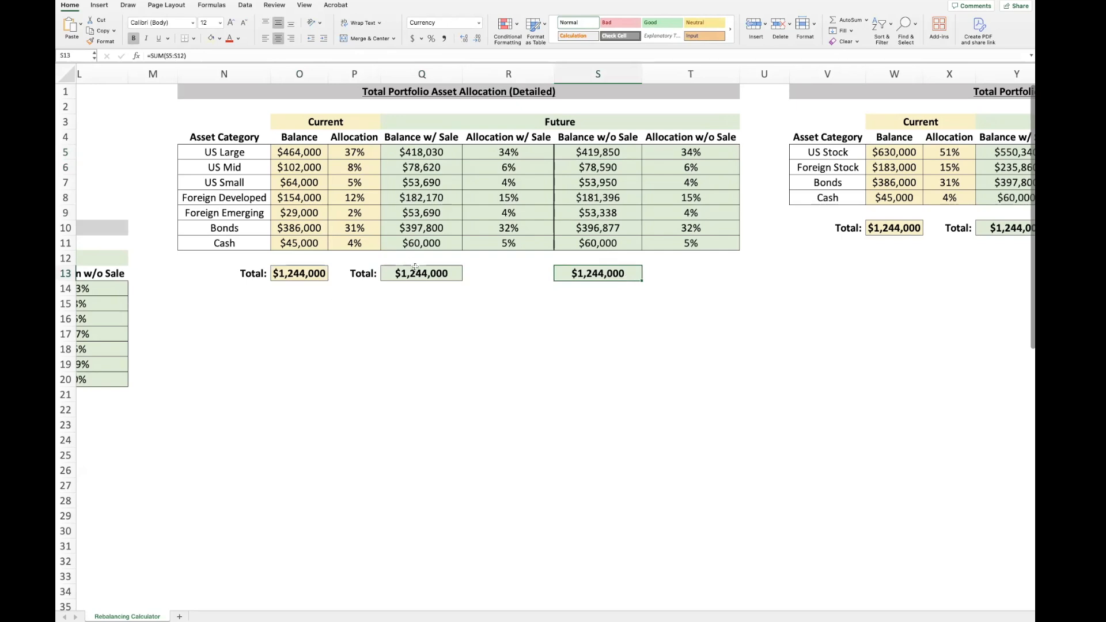
# - Test the Balance w/o Sale total check by overwriting the Cash balance in S11 with 50000
pyautogui.click(624, 244)
pyautogui.write('50000')
pyautogui.press('Return')
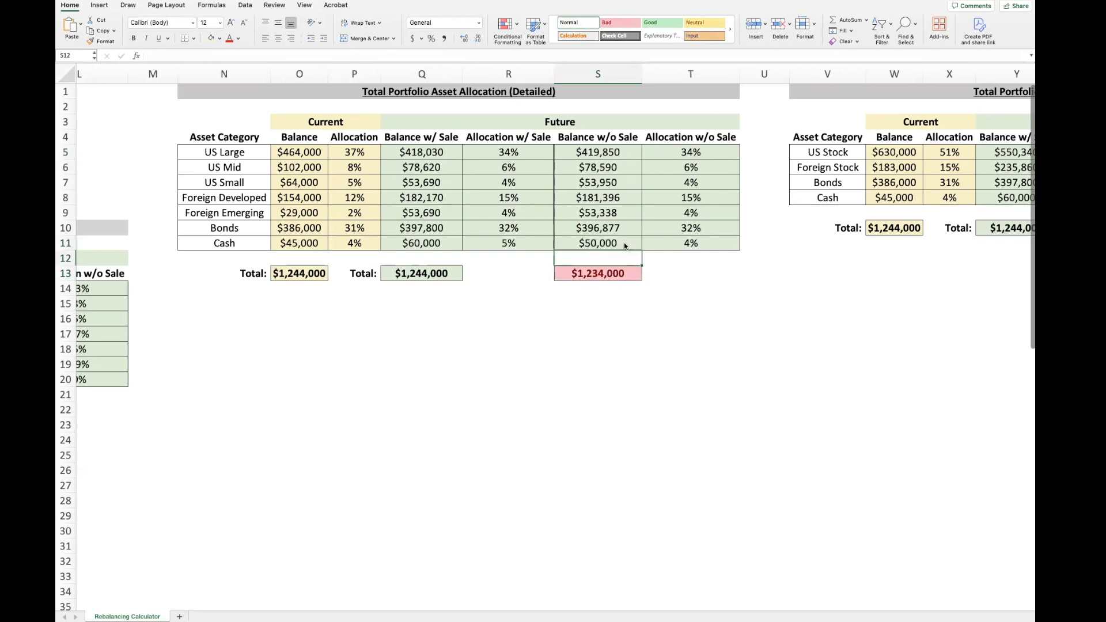
# - Compare the detailed table's asset categories with the basic table's US Stock, Foreign Stock, Bonds and Cash groupings
pyautogui.hscroll(5, 625, 247)
pyautogui.click(229, 153)
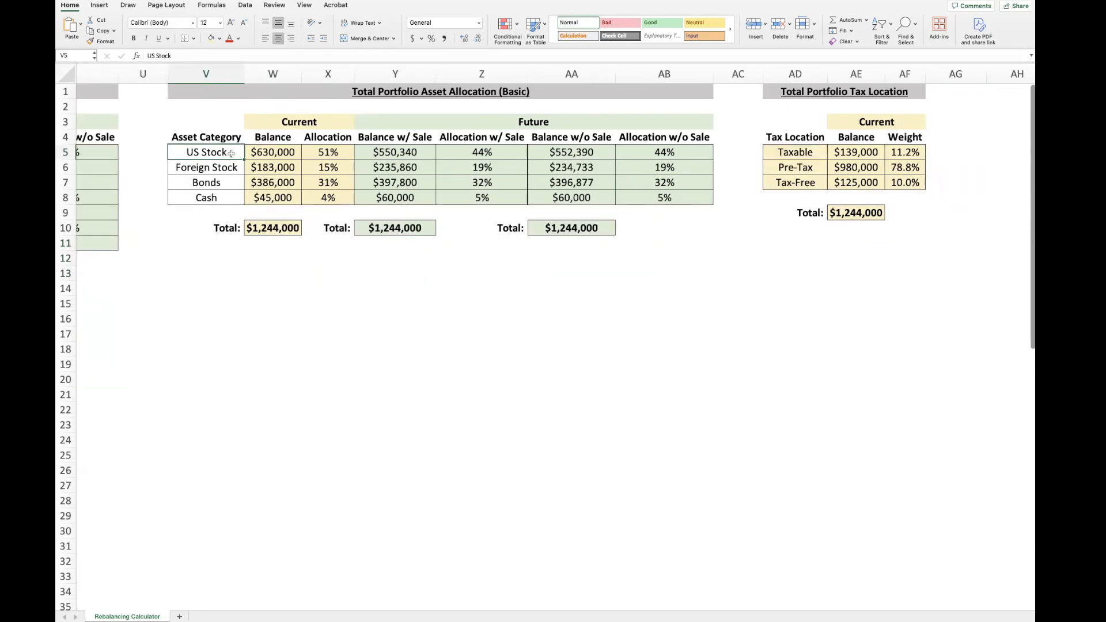
pyautogui.hscroll(-5, 314, 161)
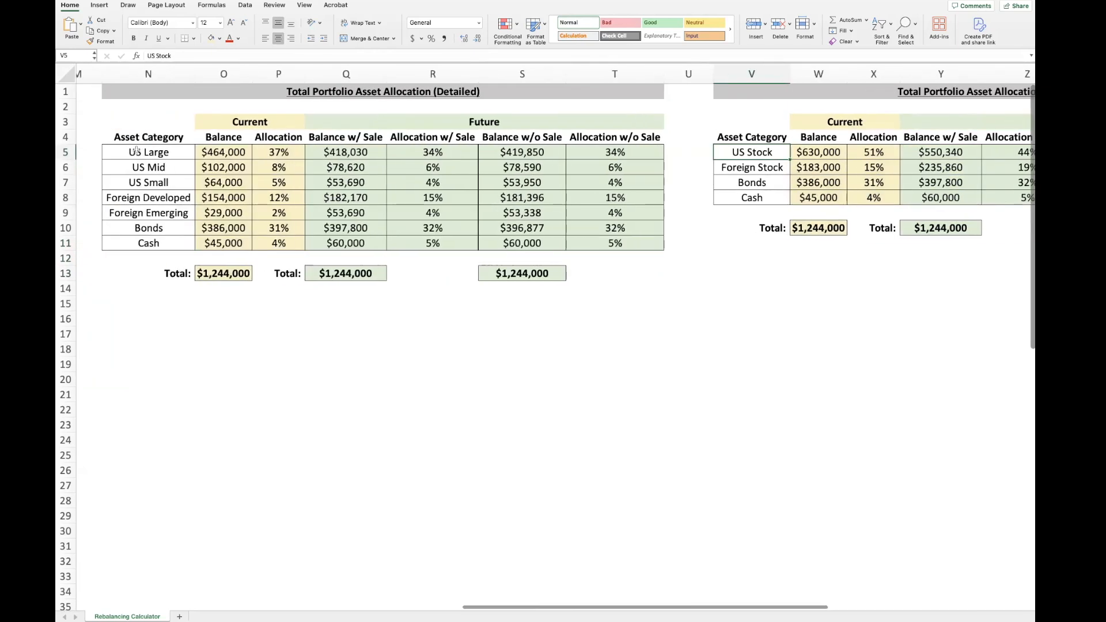
pyautogui.click(158, 152)
pyautogui.click(777, 154)
pyautogui.click(151, 201)
pyautogui.click(157, 213)
pyautogui.click(747, 168)
pyautogui.click(161, 227)
pyautogui.click(774, 183)
pyautogui.click(163, 242)
pyautogui.click(771, 198)
# - Review the basic table's current balances and its future balances with and without sale
pyautogui.hscroll(8, 681, 219)
pyautogui.moveTo(262, 151); pyautogui.dragTo(265, 199)
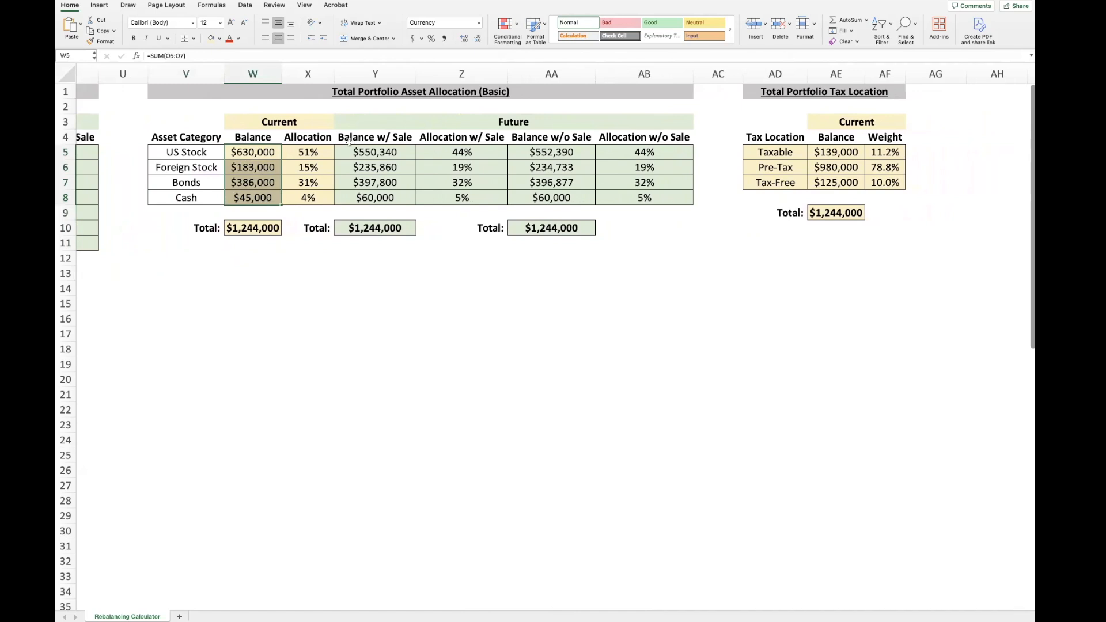
pyautogui.moveTo(363, 151); pyautogui.dragTo(394, 182)
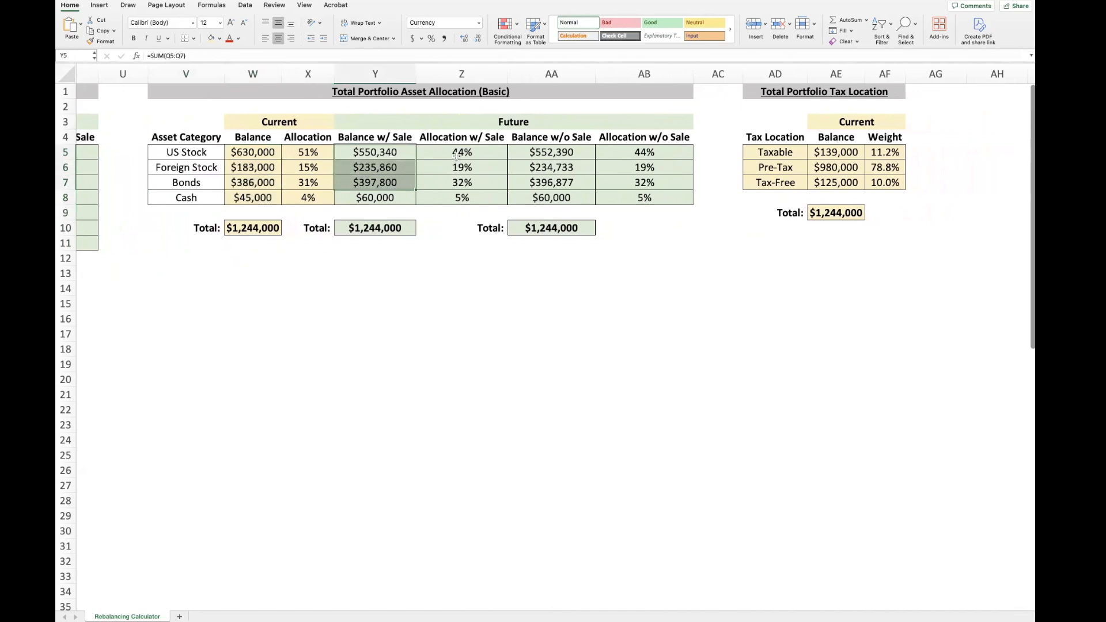
pyautogui.click(582, 152)
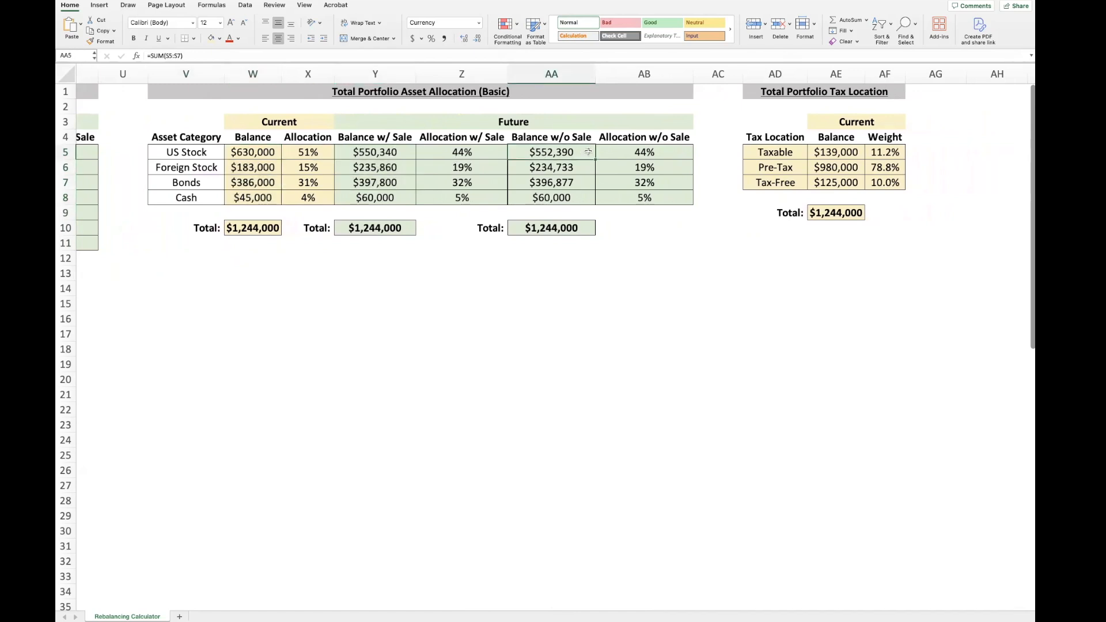
# - Examine the Total Portfolio Tax Location table's Taxable, Pre-Tax and Tax-Free categories with their balances and weights
pyautogui.hscroll(4, 586, 151)
pyautogui.click(560, 152)
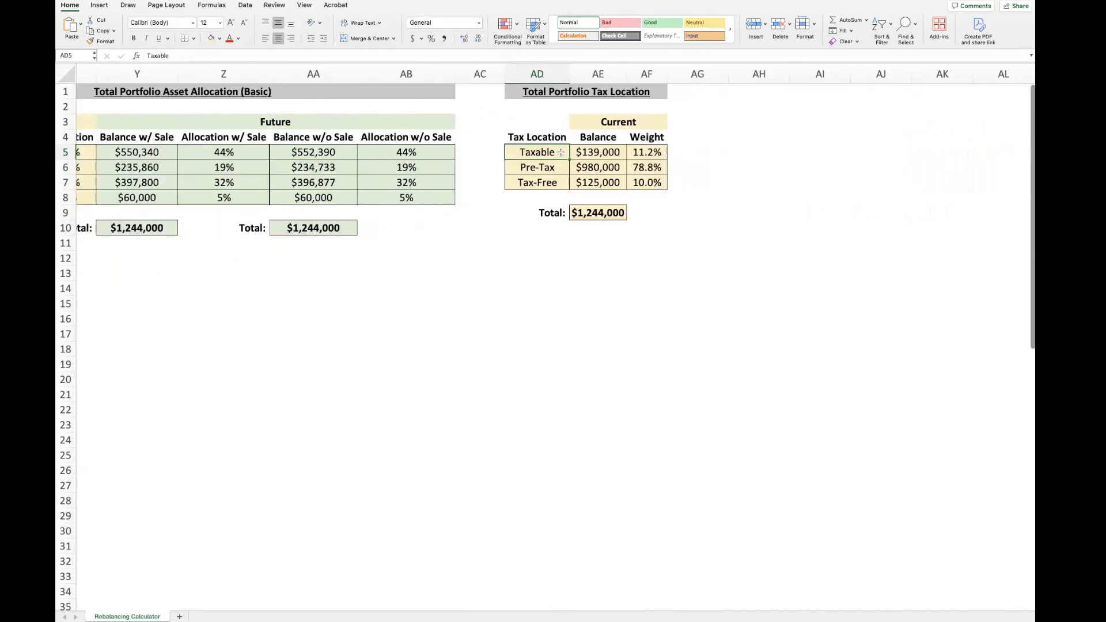
pyautogui.click(557, 182)
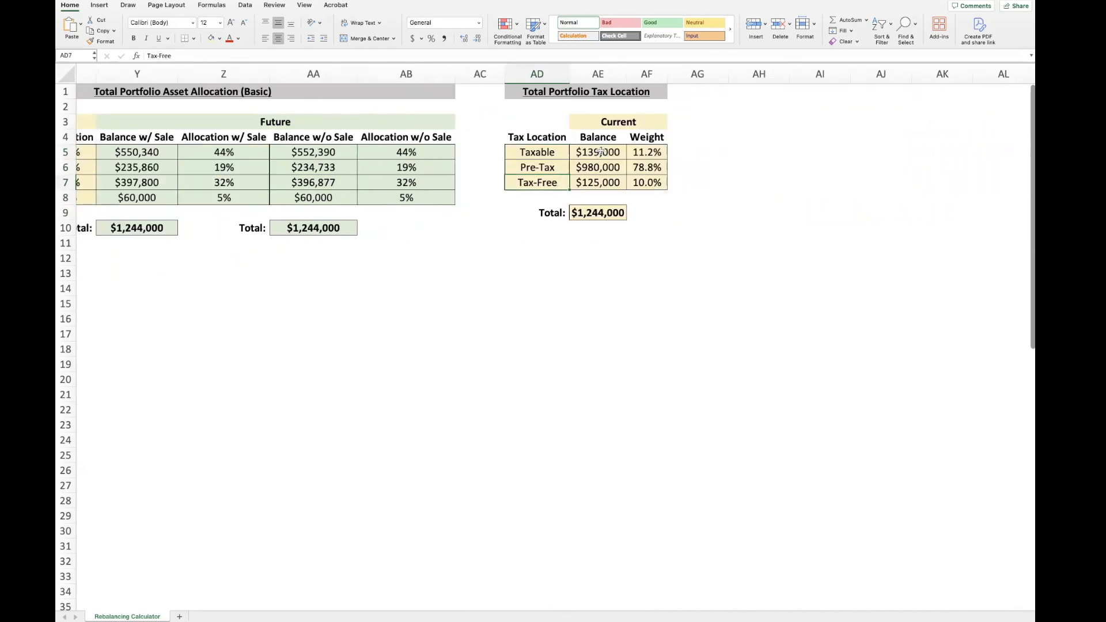
pyautogui.moveTo(597, 152); pyautogui.dragTo(595, 182)
pyautogui.moveTo(642, 153); pyautogui.dragTo(652, 183)
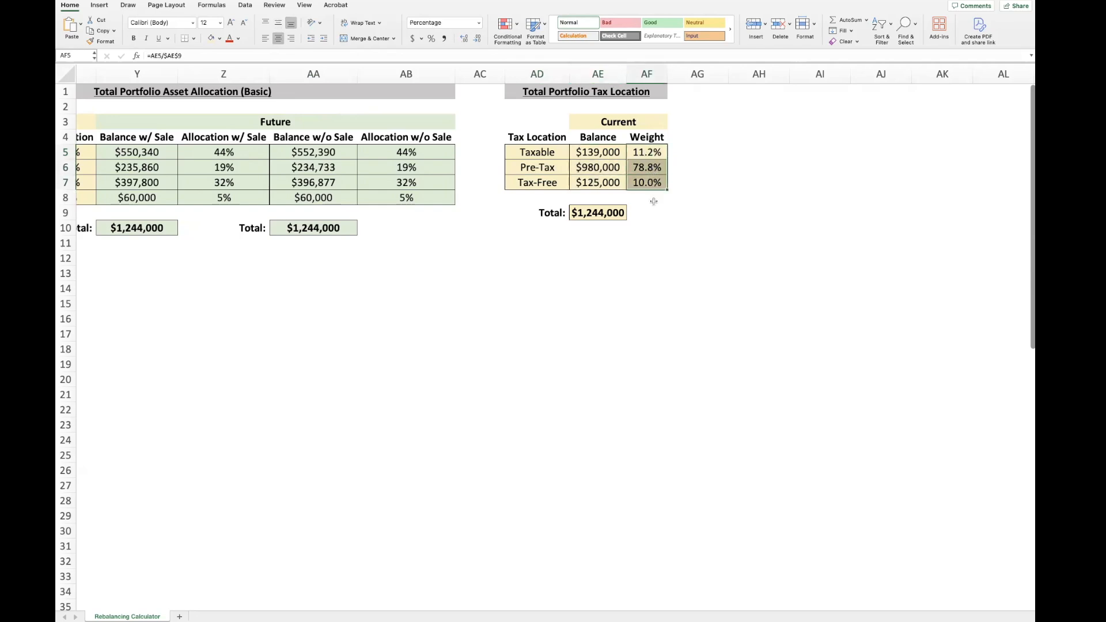
pyautogui.click(684, 123)
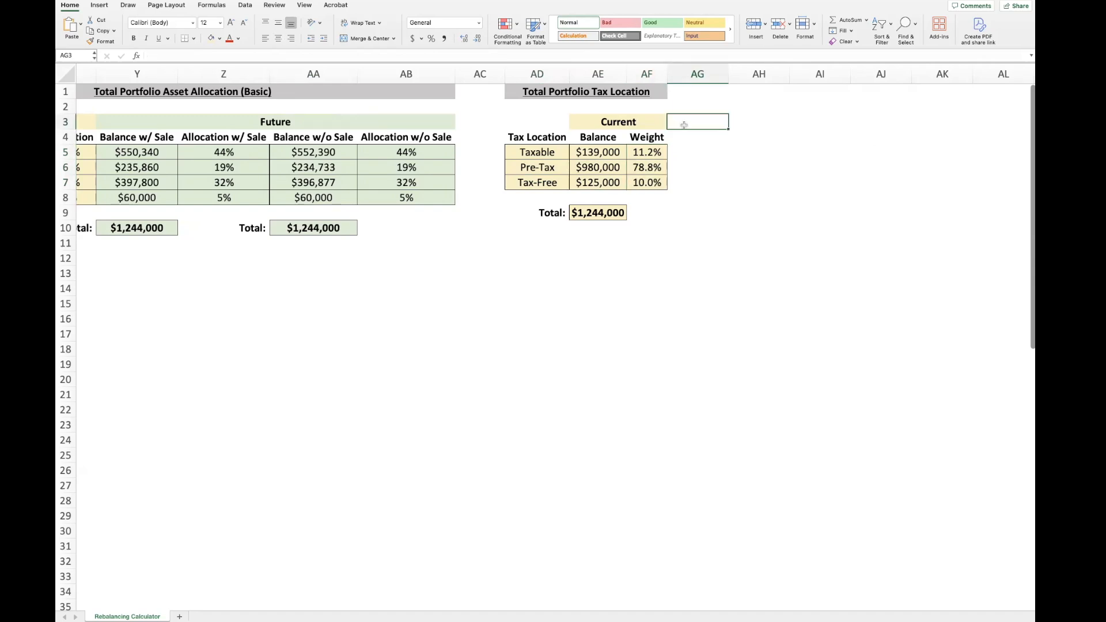